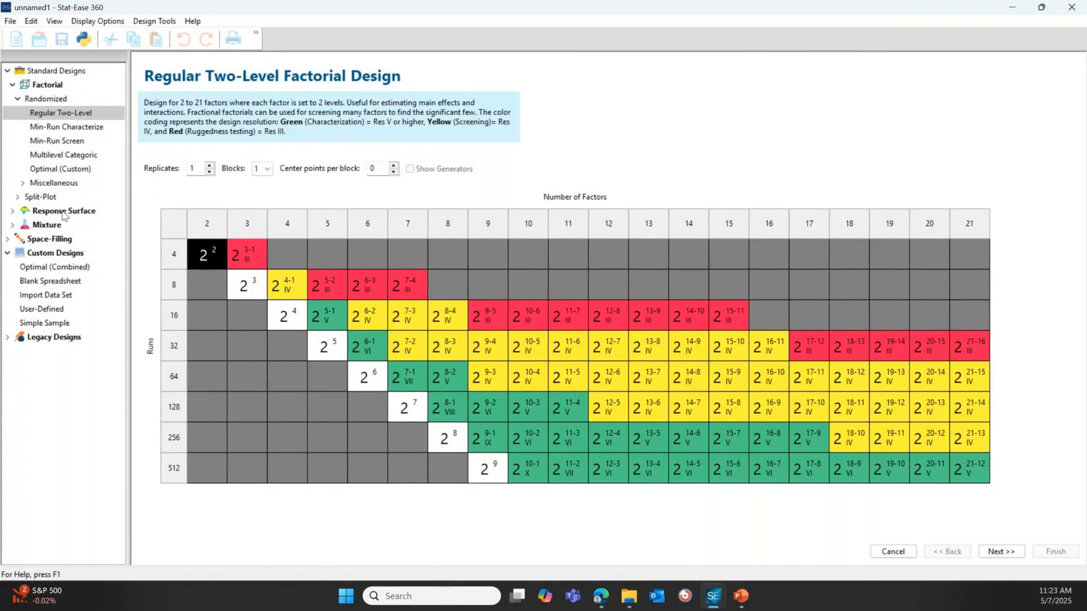
Step: Preview the Response Surface and Mixture design types, and start a regular two-level full factorial with 5 factors and 32 runs
click(14, 213)
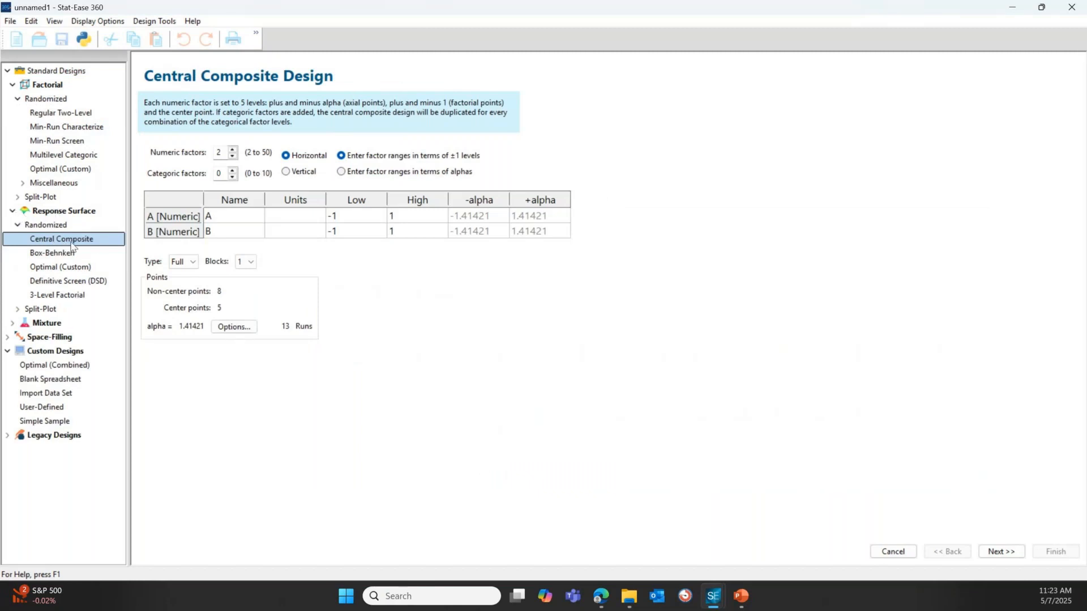
click(13, 323)
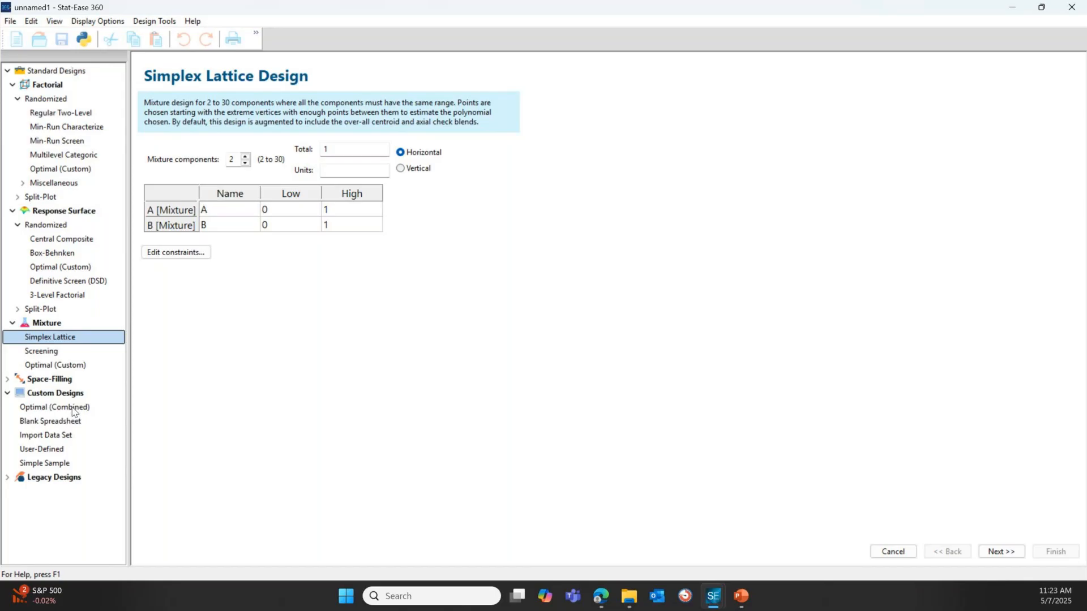
click(77, 114)
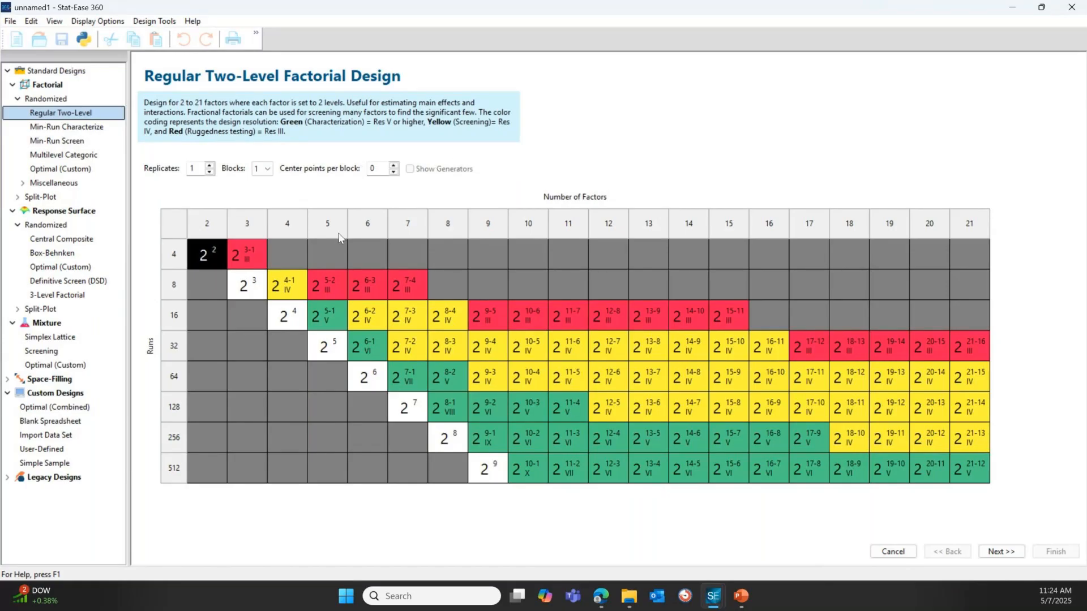
click(328, 351)
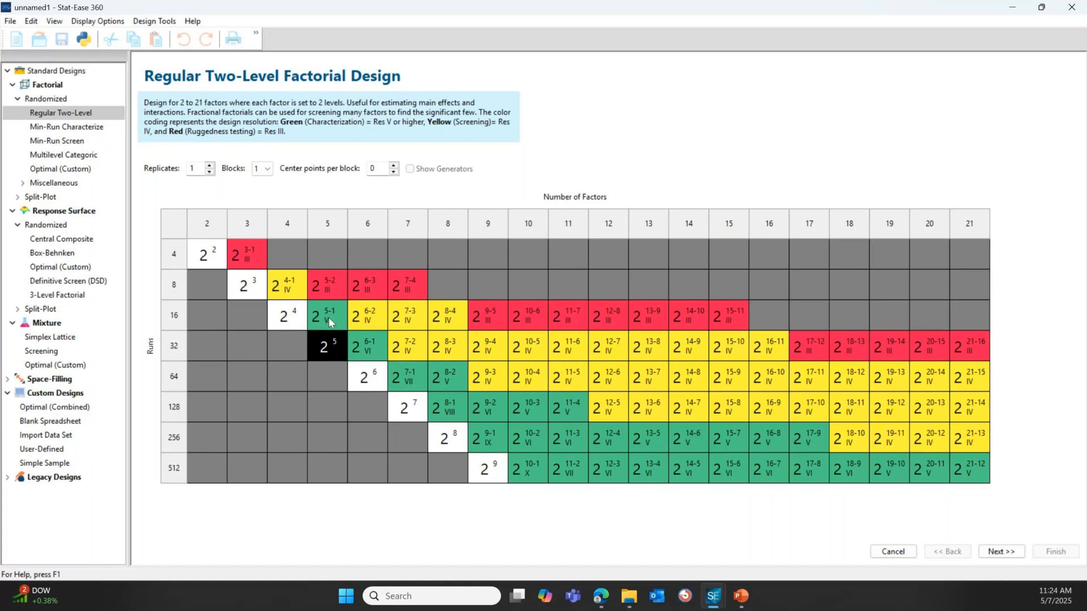
click(999, 553)
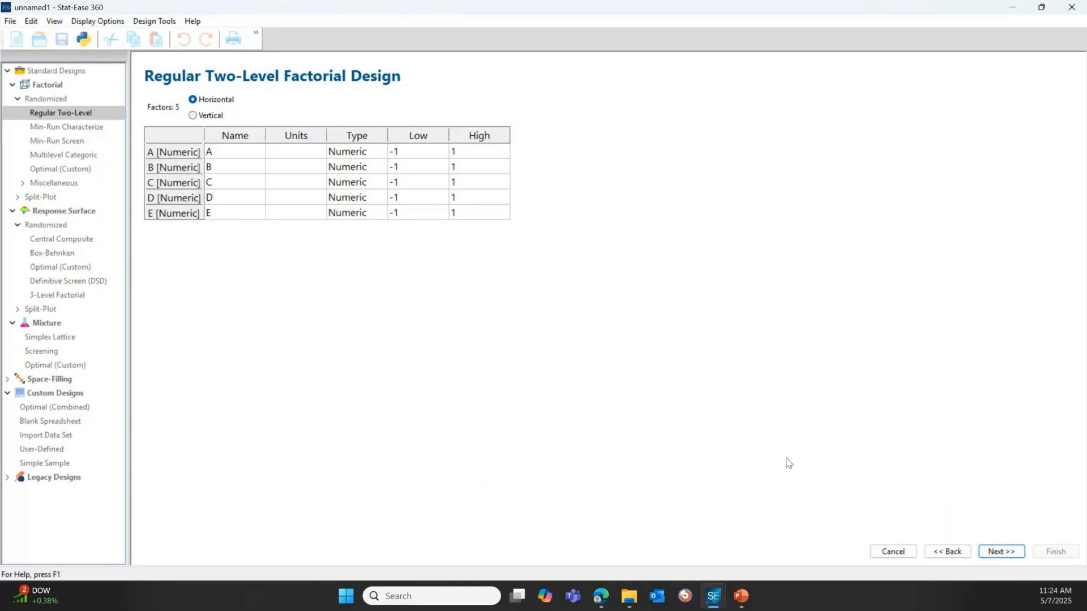
Step: Define factor A as feed rate in l/min, numeric, with a low level of 10 and a high level of 15
click(235, 152)
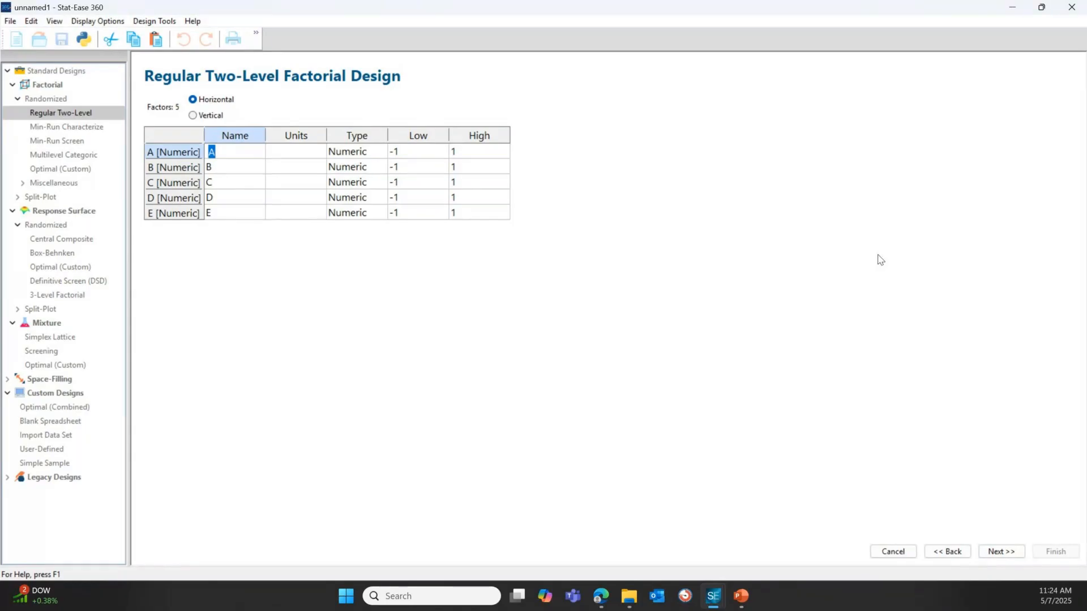
text(feed rate)
key(Tab)
text(l)
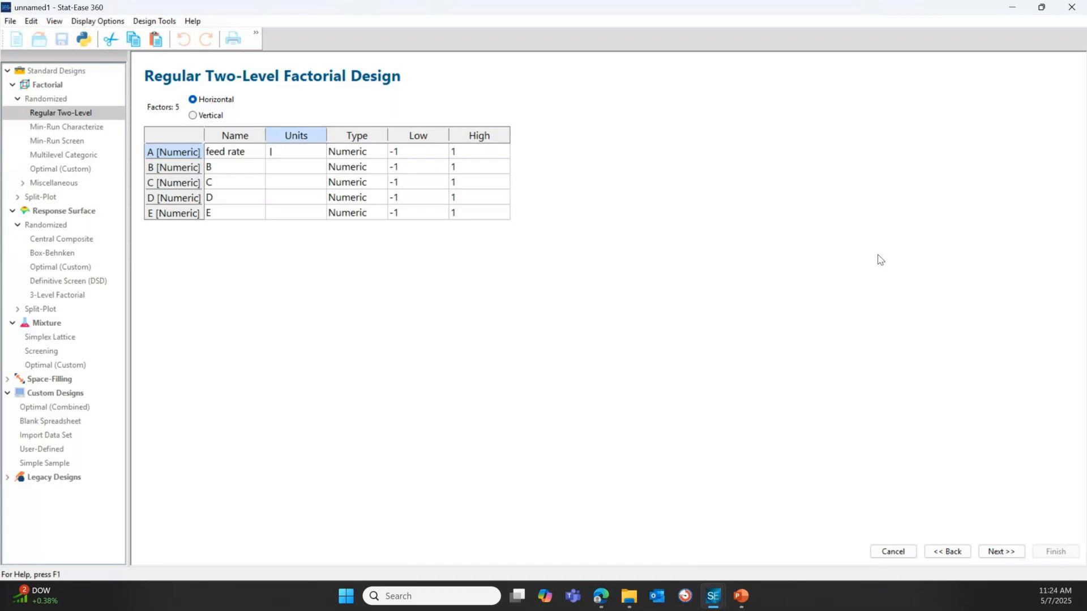
text(/min)
key(Tab)
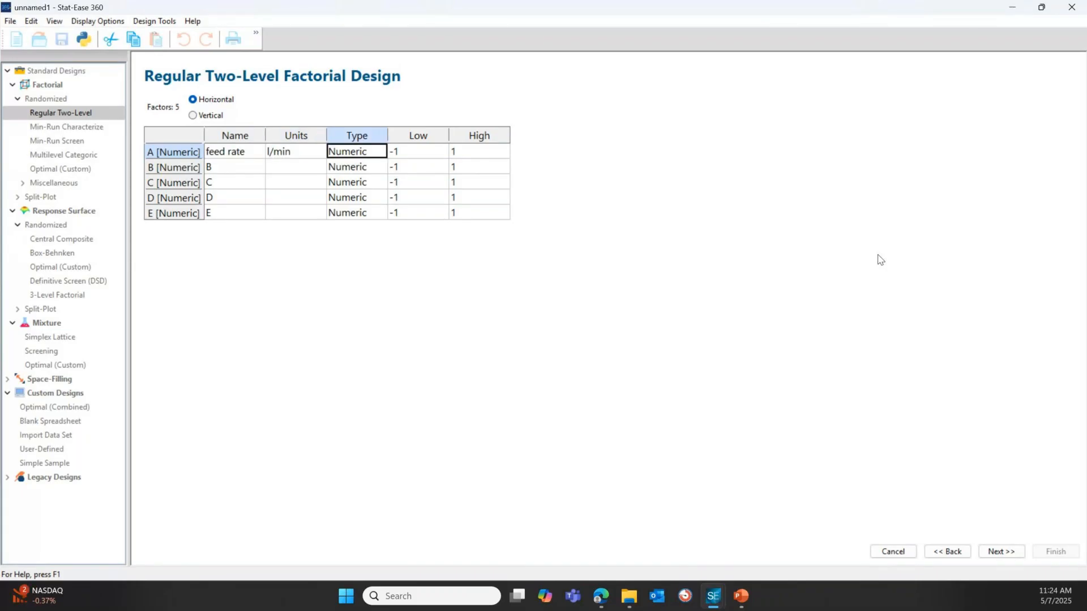
key(Tab)
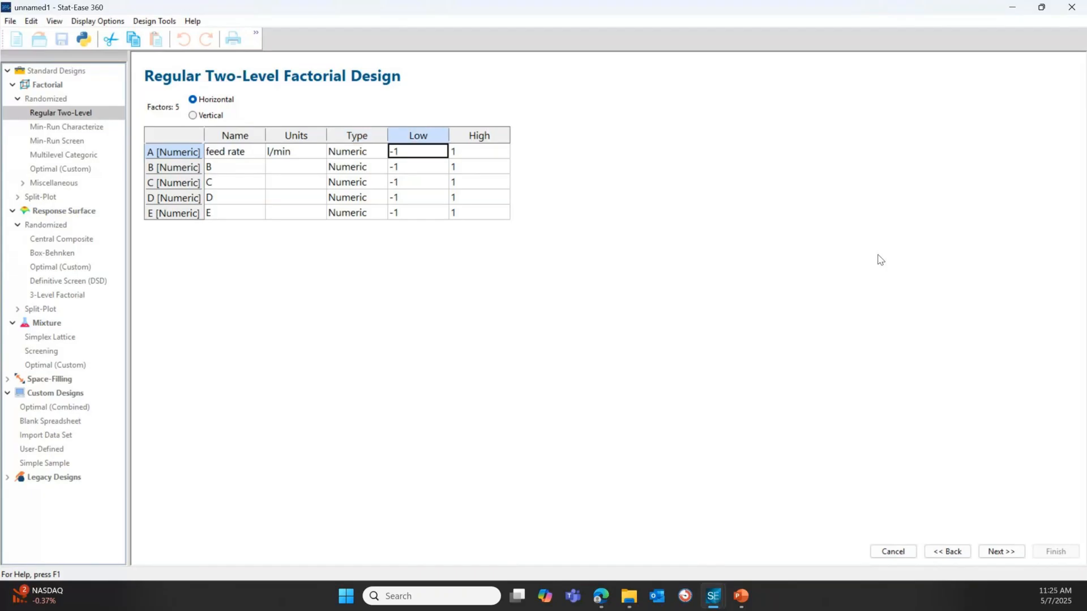
text(10)
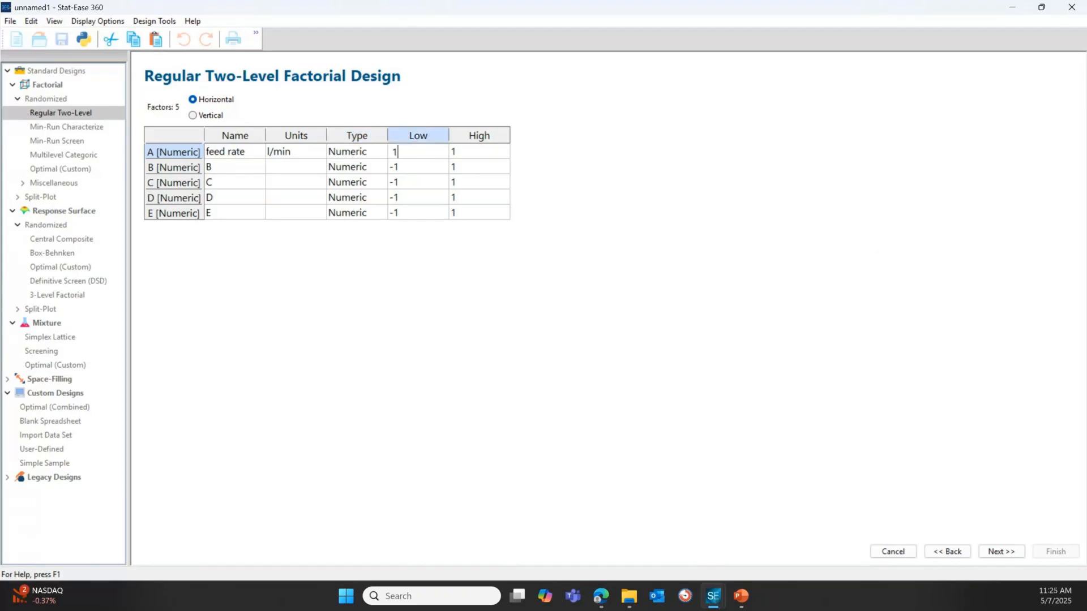
key(Tab)
text(15)
key(Tab)
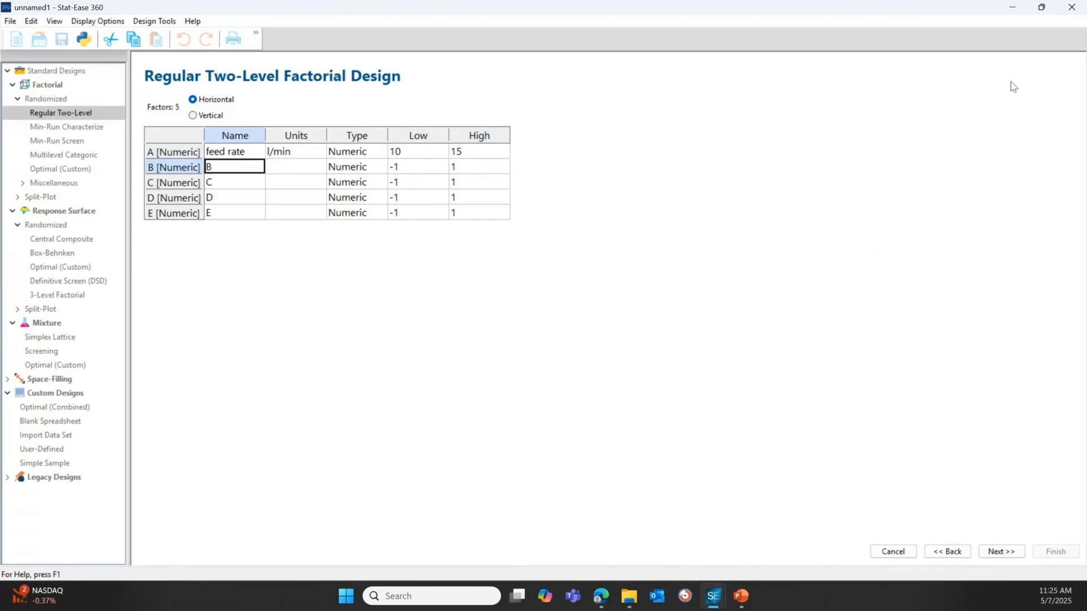
Step: Close the partly filled design and inspect the type choices for the atmosphere factor in the prefilled five-factor design, keeping it Categoric
click(1071, 7)
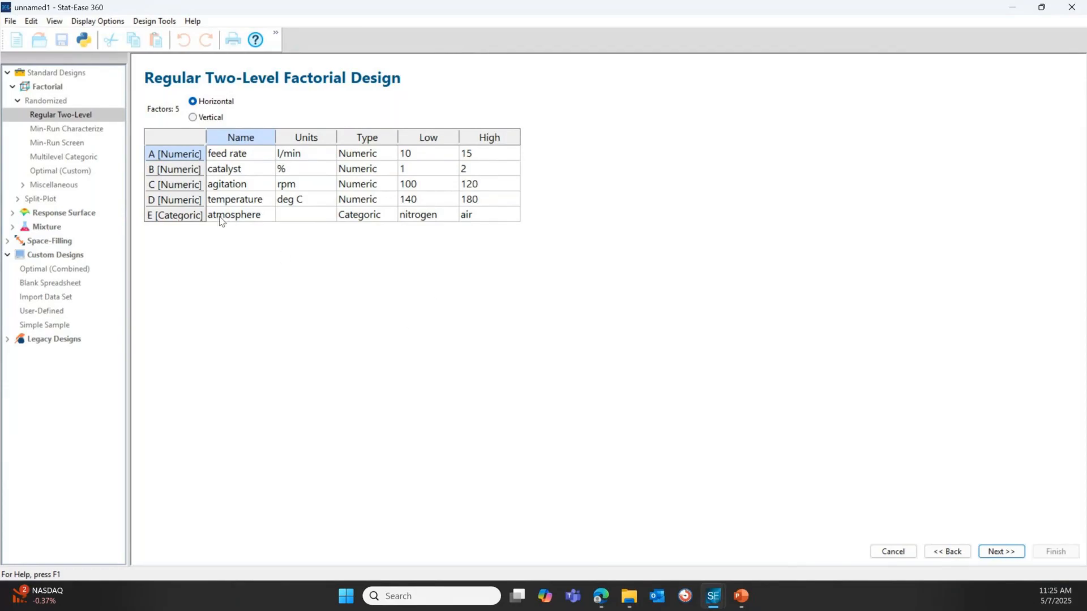
click(360, 219)
click(361, 218)
click(391, 220)
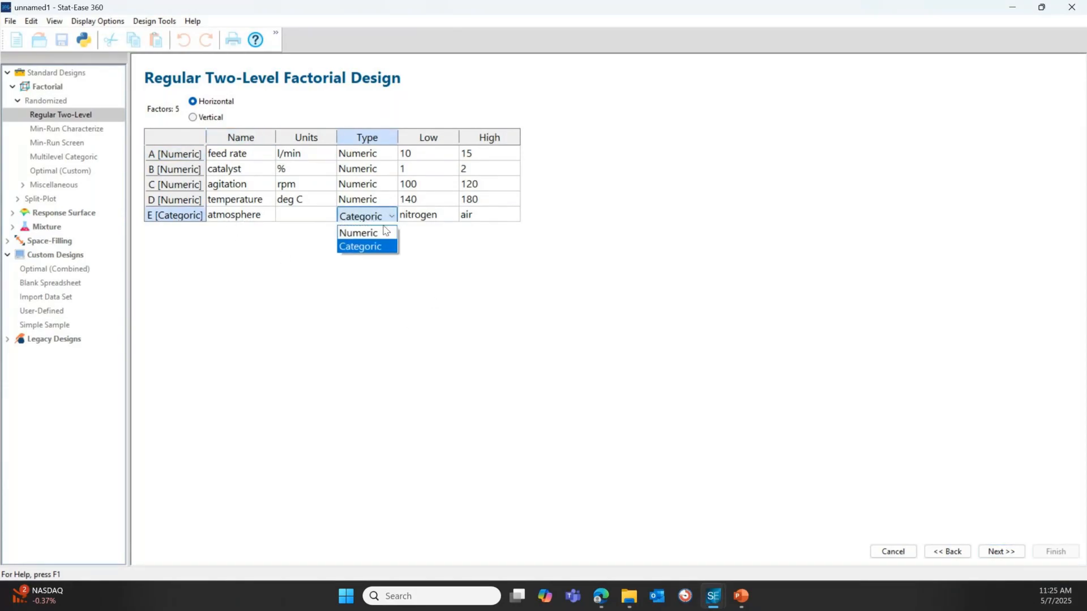
click(453, 274)
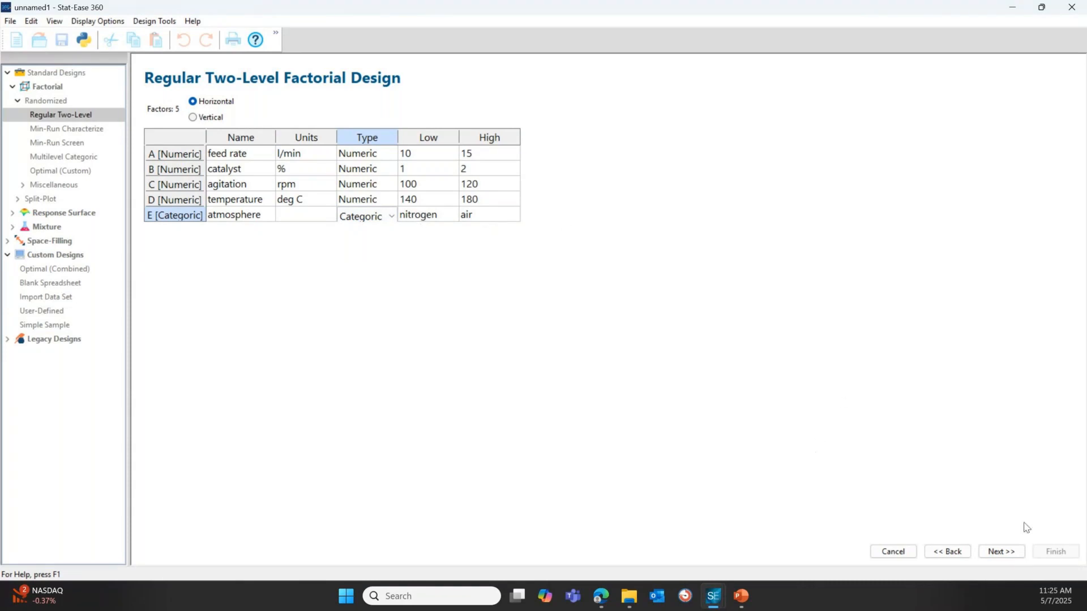
Step: Set the Yield response's difference to detect to 3 and estimated standard deviation to 2, and calculate the design power
click(1010, 552)
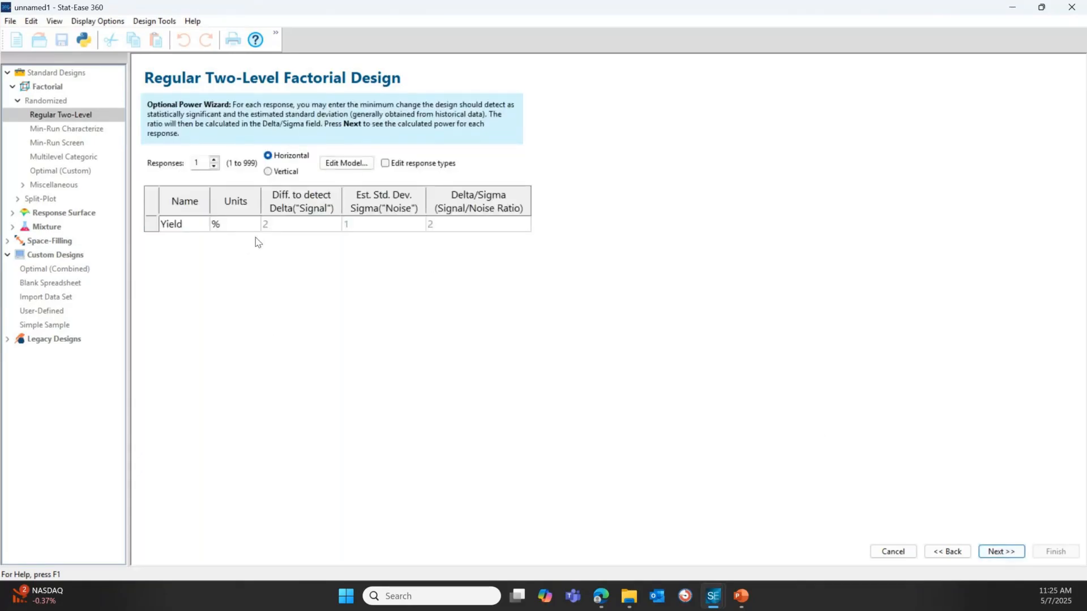
click(280, 228)
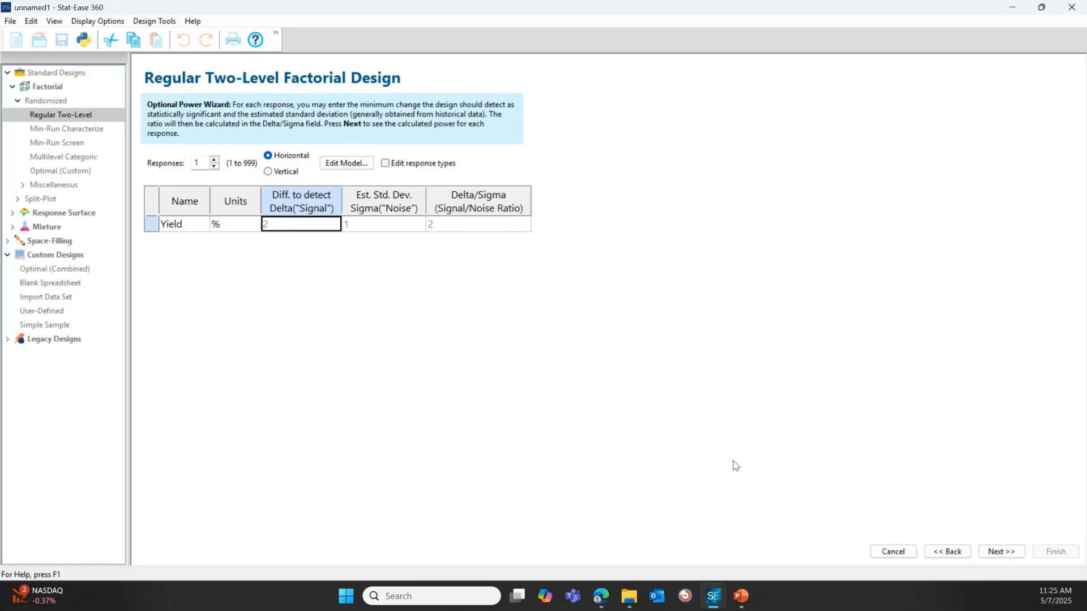
text(3)
key(Tab)
text(2)
key(Tab)
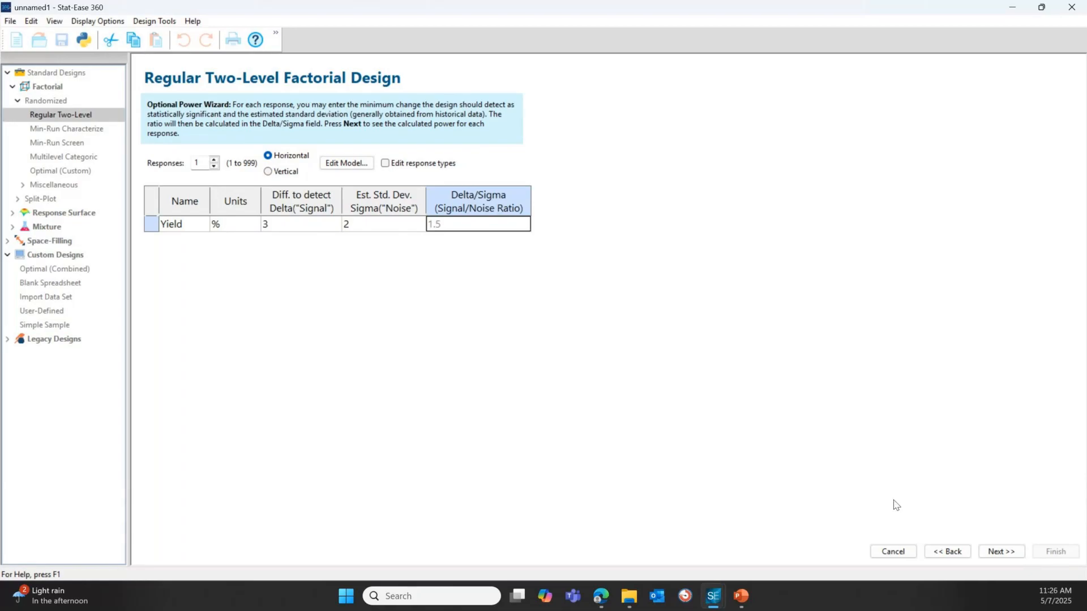
click(1001, 551)
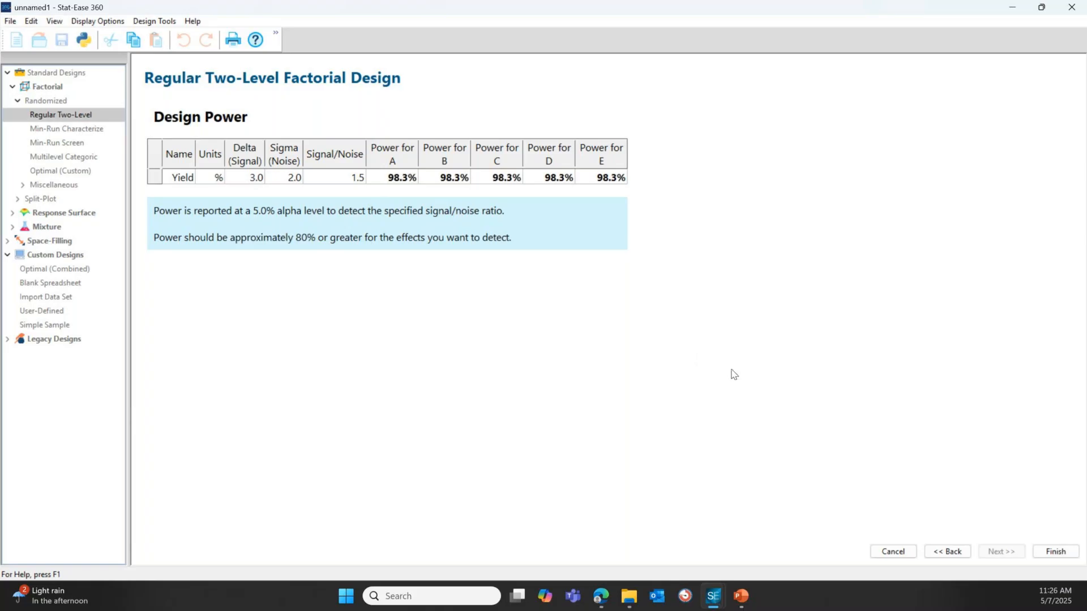
Step: Finish the factorial design and look through its run table
click(1054, 552)
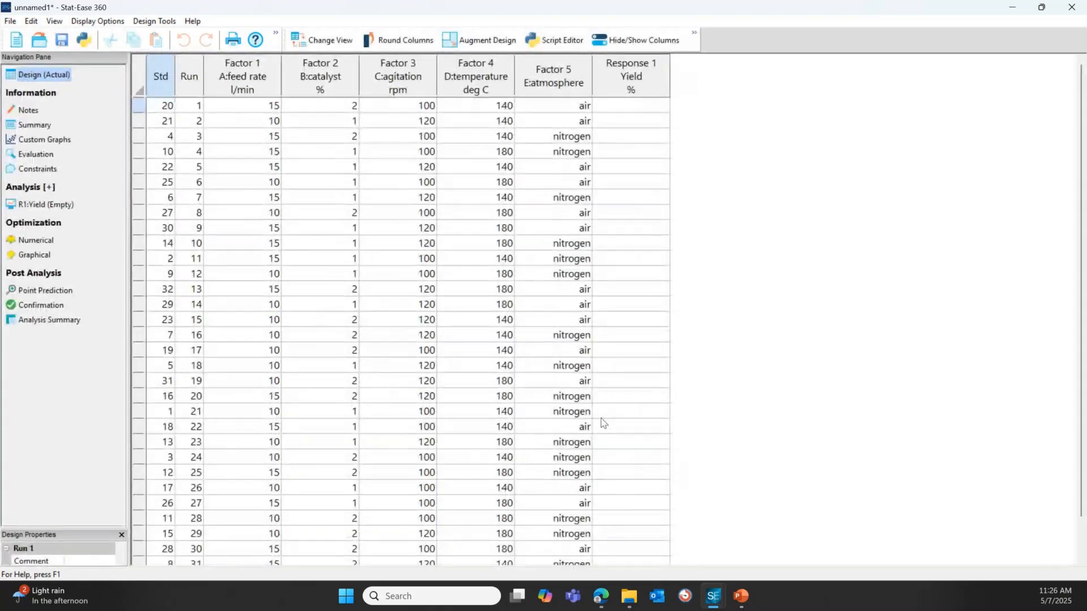
scroll(525, 342, down, 1)
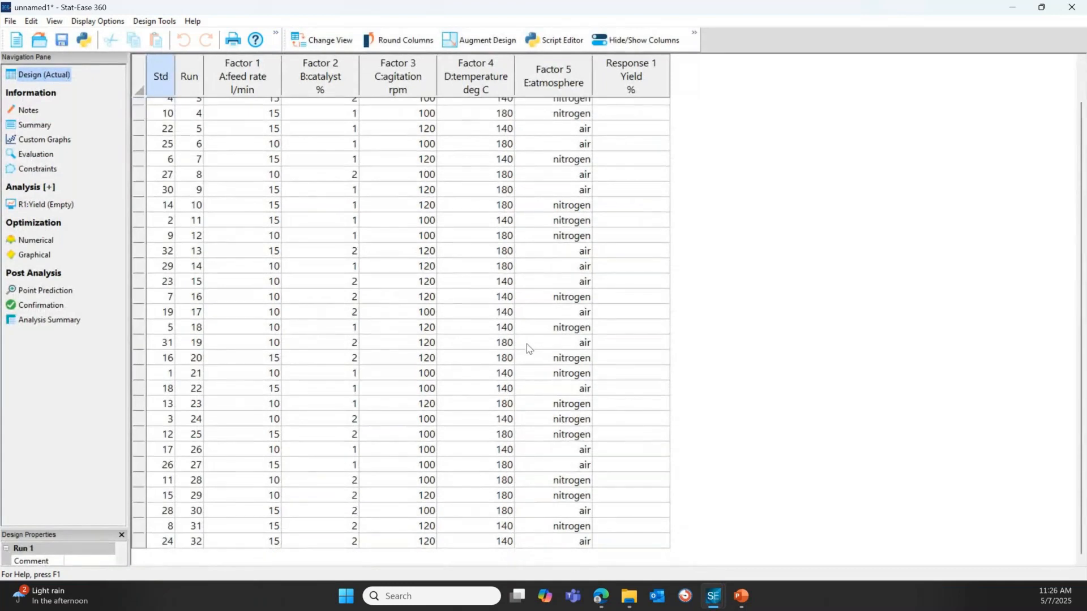
scroll(525, 346, up, 1)
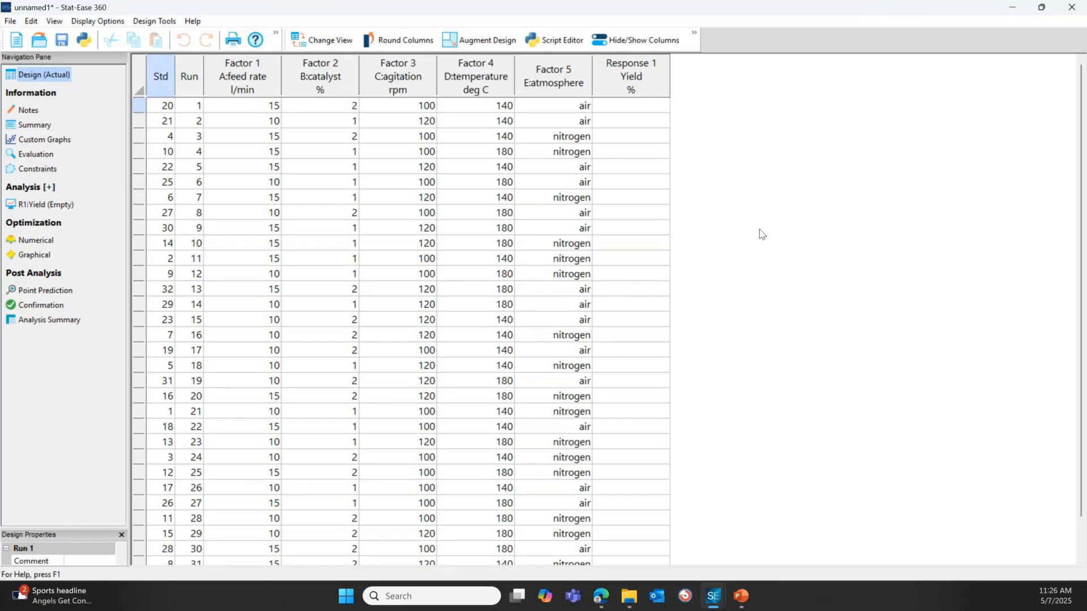
Step: Fill the Yield response by loading the existing simulation file rsw reactor.simx
right_click(647, 79)
click(701, 131)
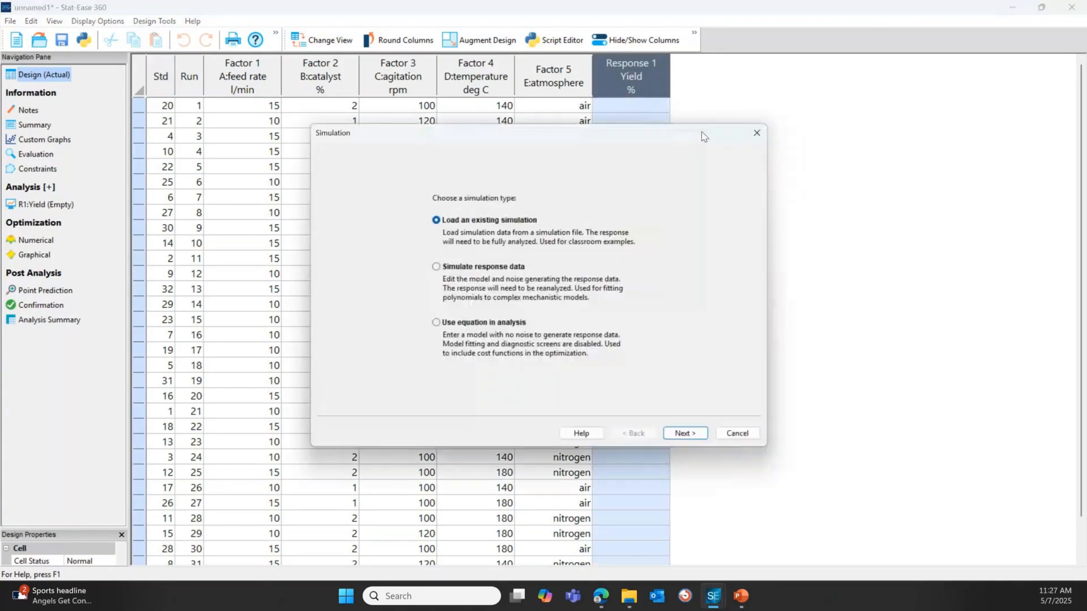
click(695, 442)
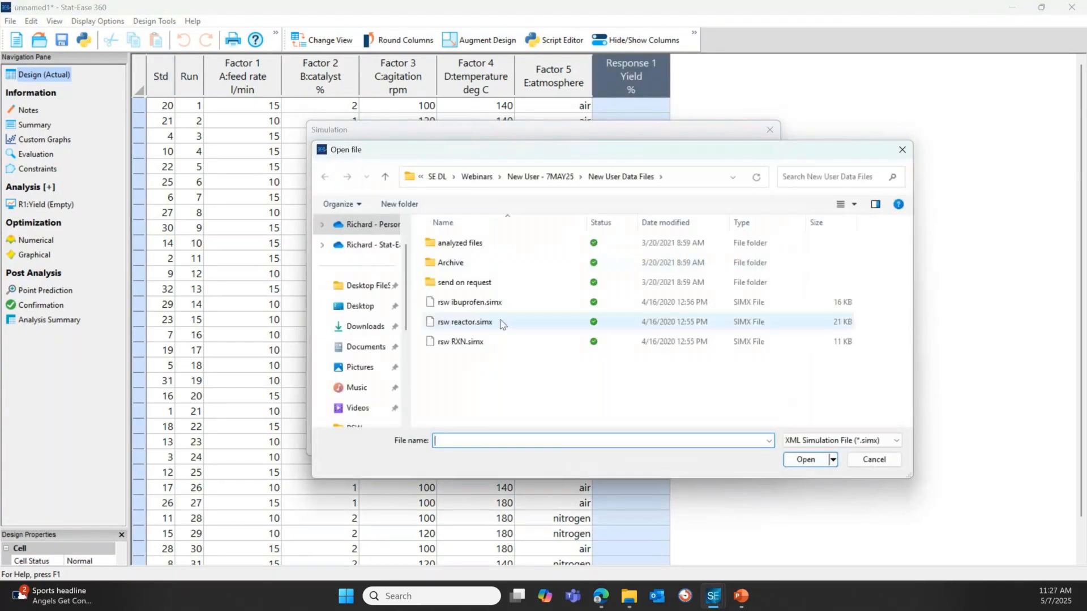
click(498, 322)
double_click(498, 322)
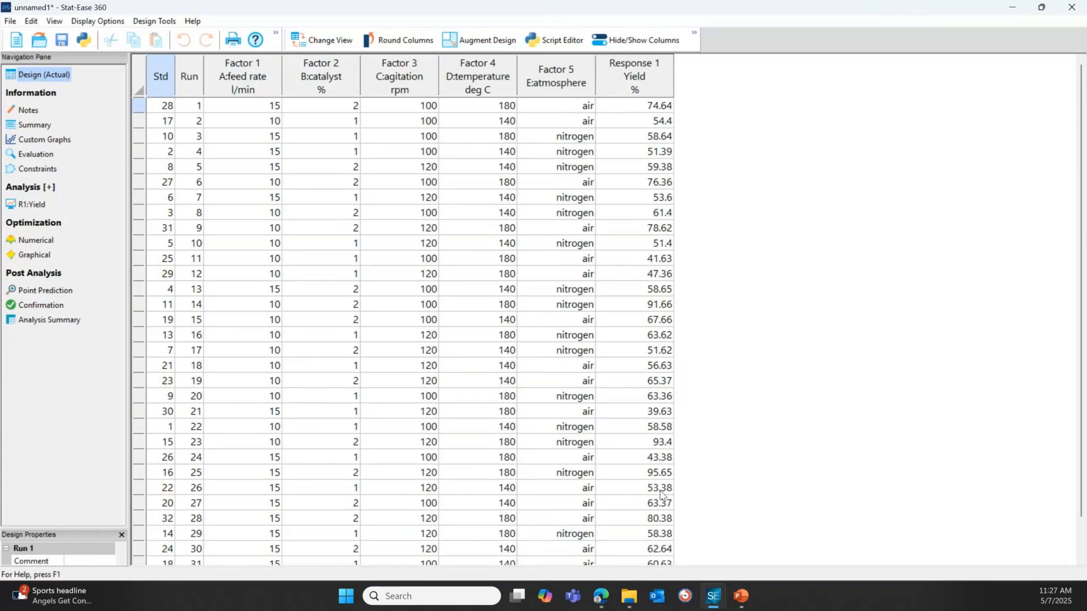
Step: Look over the Yield data and start its analysis using linear regression with no transform
scroll(641, 365, down, 1)
scroll(642, 365, up, 1)
click(41, 207)
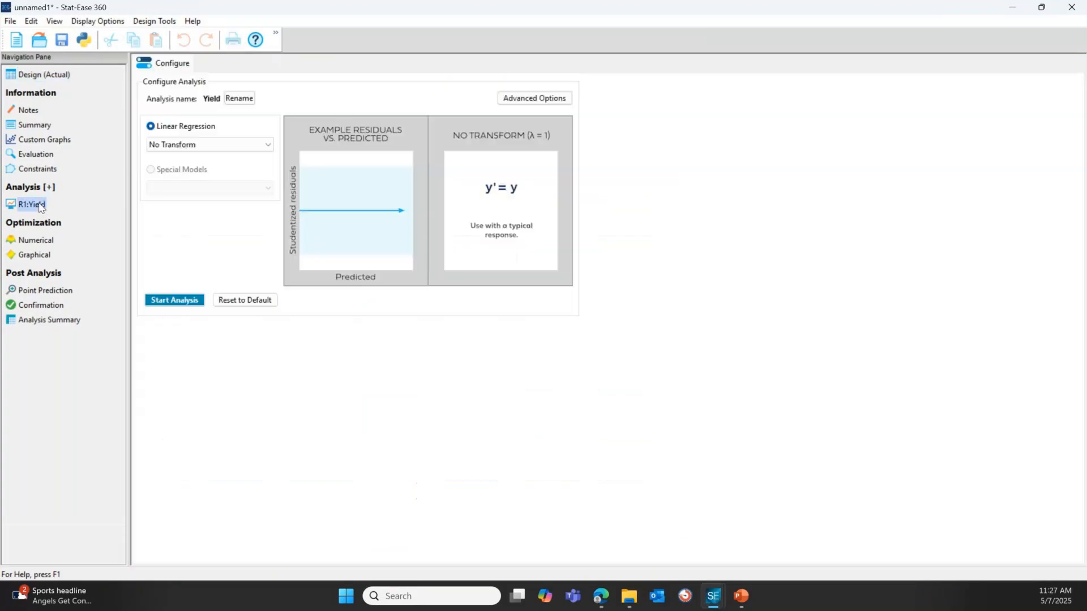
click(177, 302)
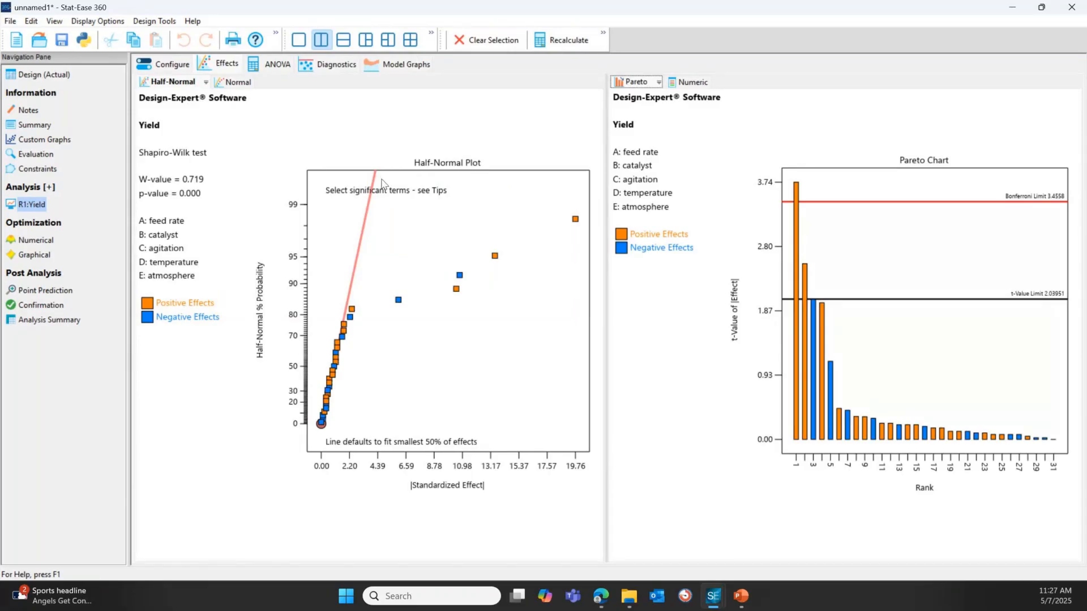
Step: Select the B, BD, DE, D and E effects on the half-normal plot, and try adding CD before deselecting it
drag(382, 182, 583, 326)
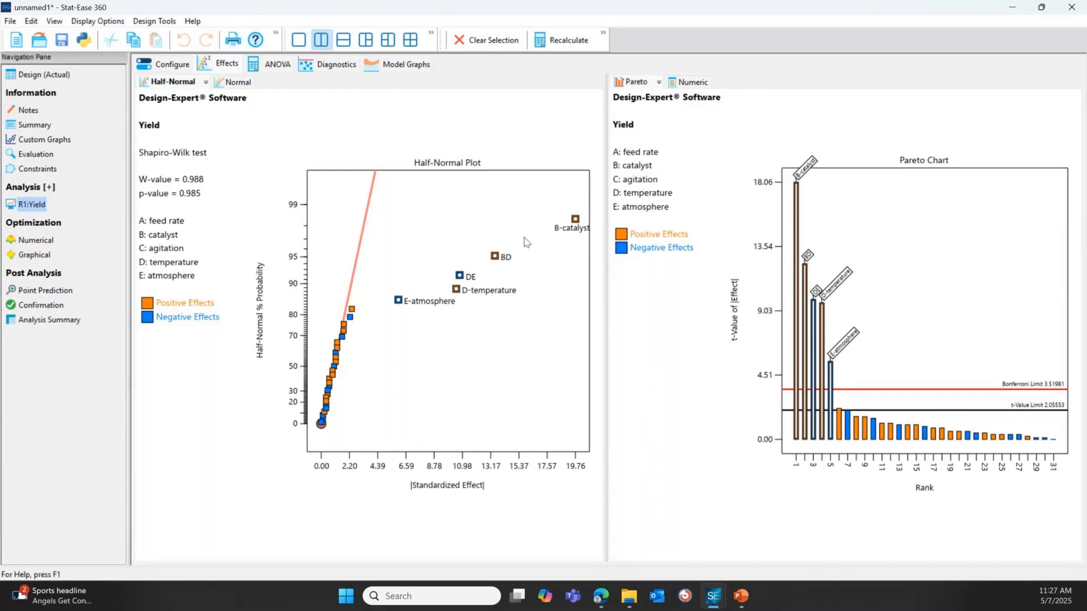
click(351, 310)
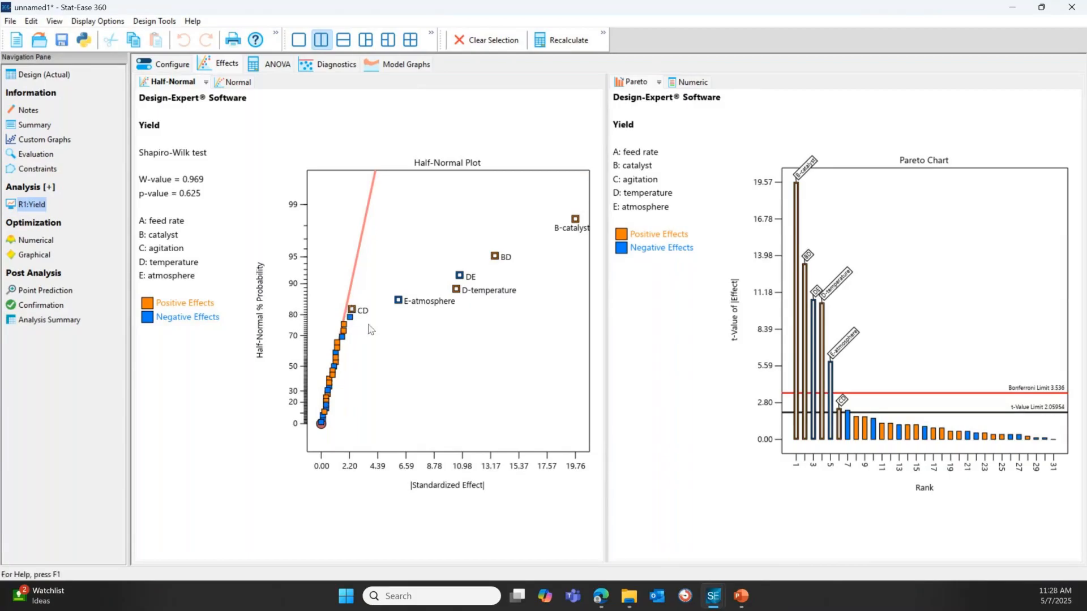
click(351, 310)
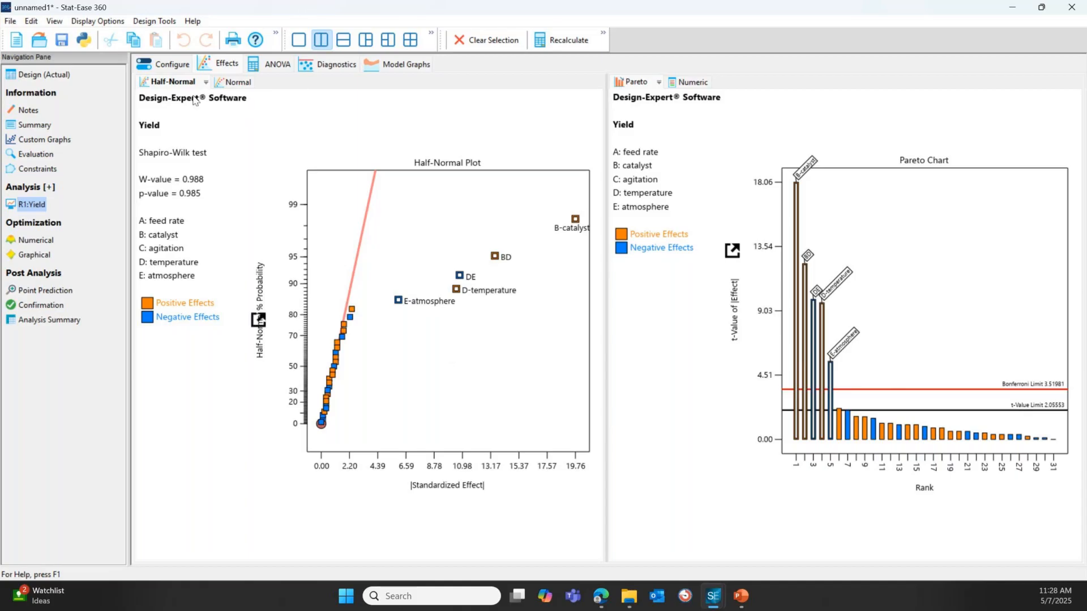
Step: Examine the Yield ANOVA's model row and p-values, compare them with the effects plot, and view the final equation in actual factors
click(270, 64)
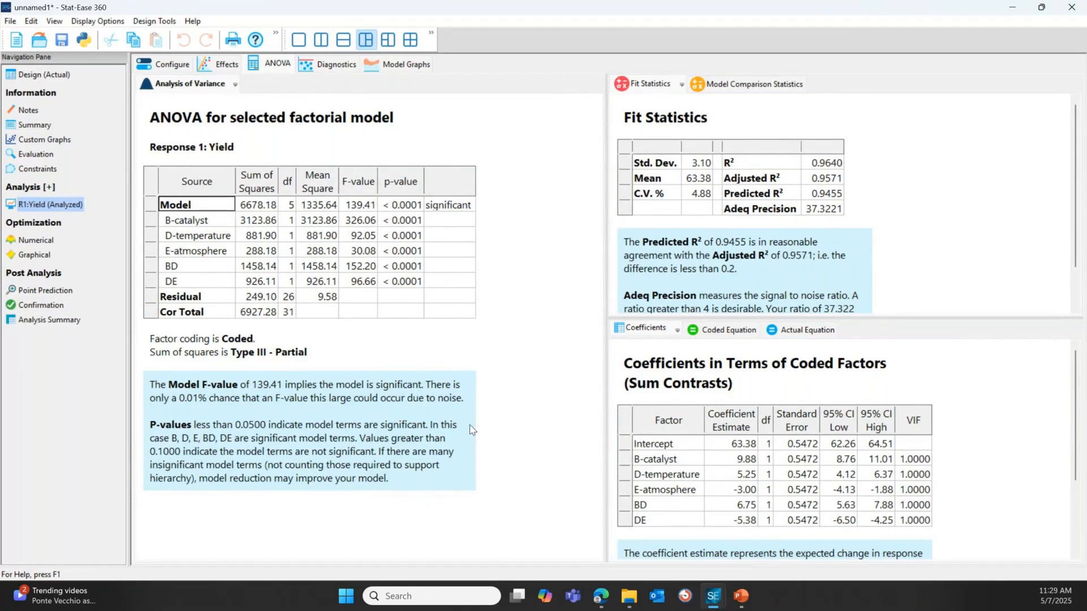
click(154, 206)
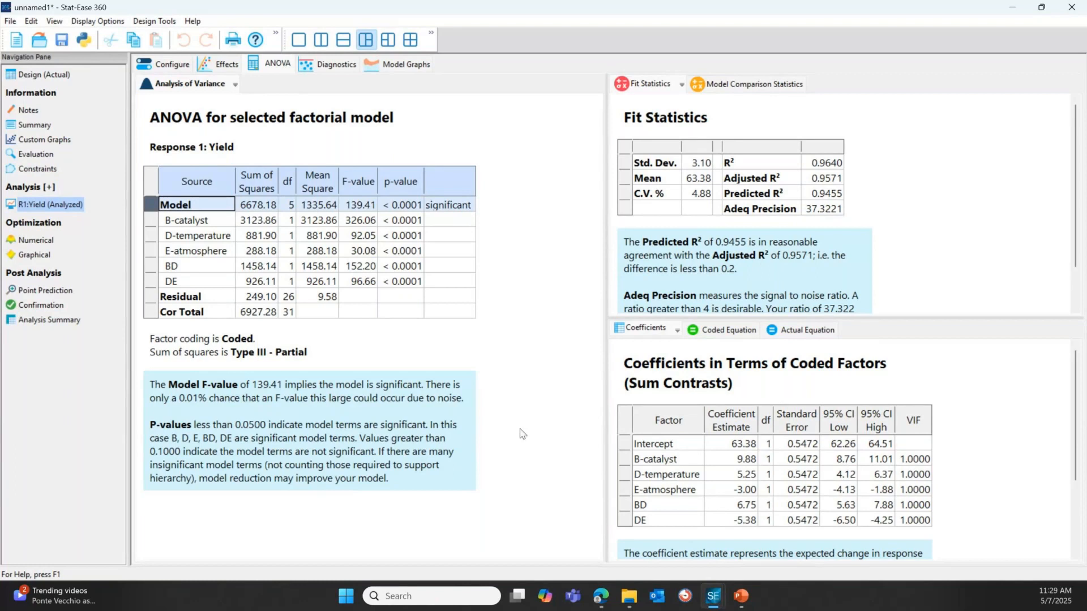
click(396, 180)
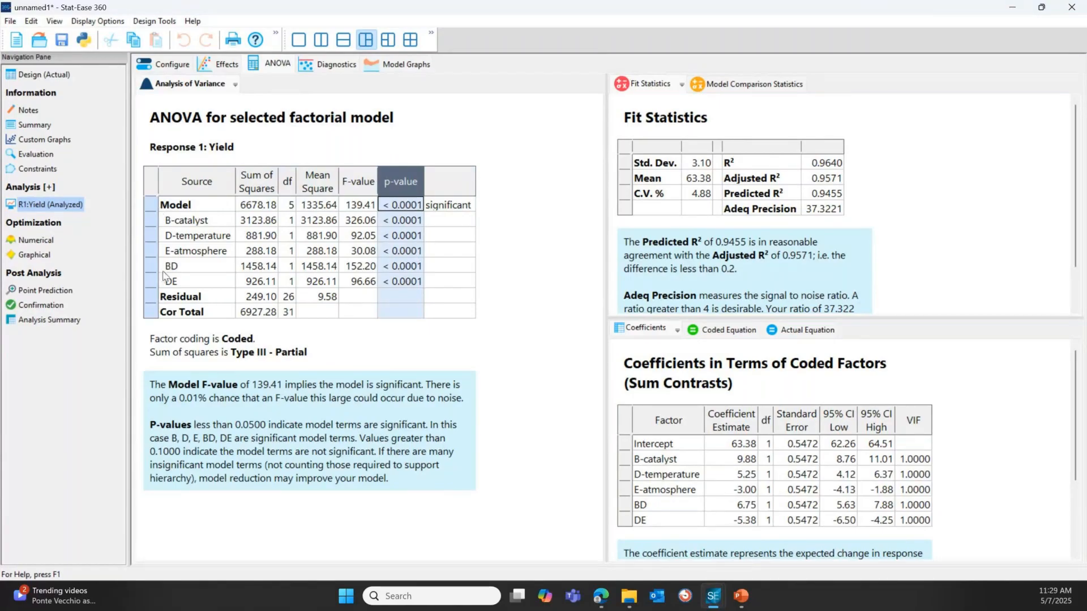
click(225, 64)
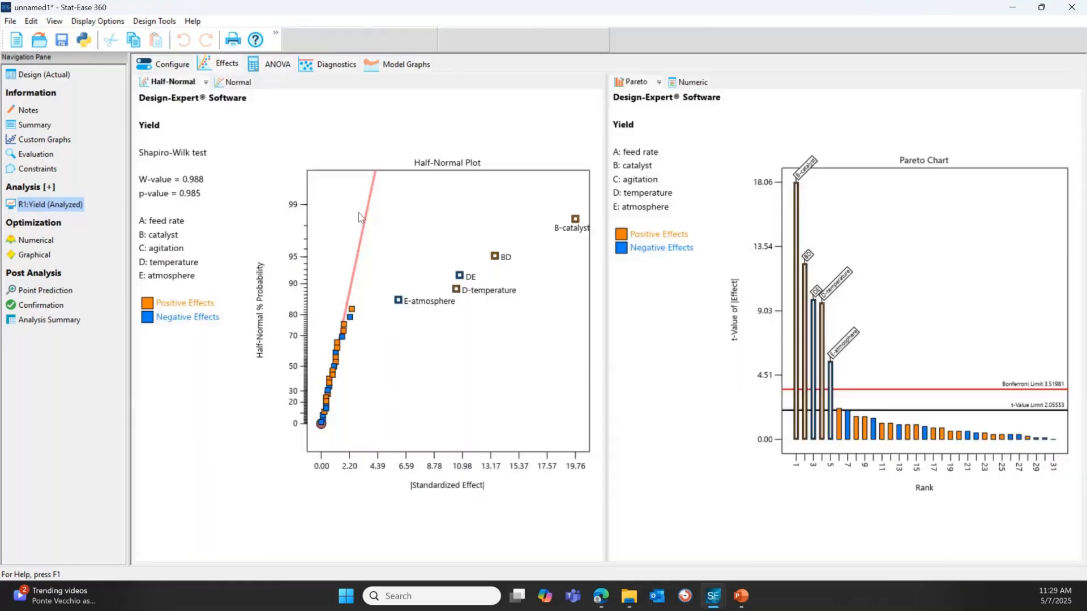
click(278, 65)
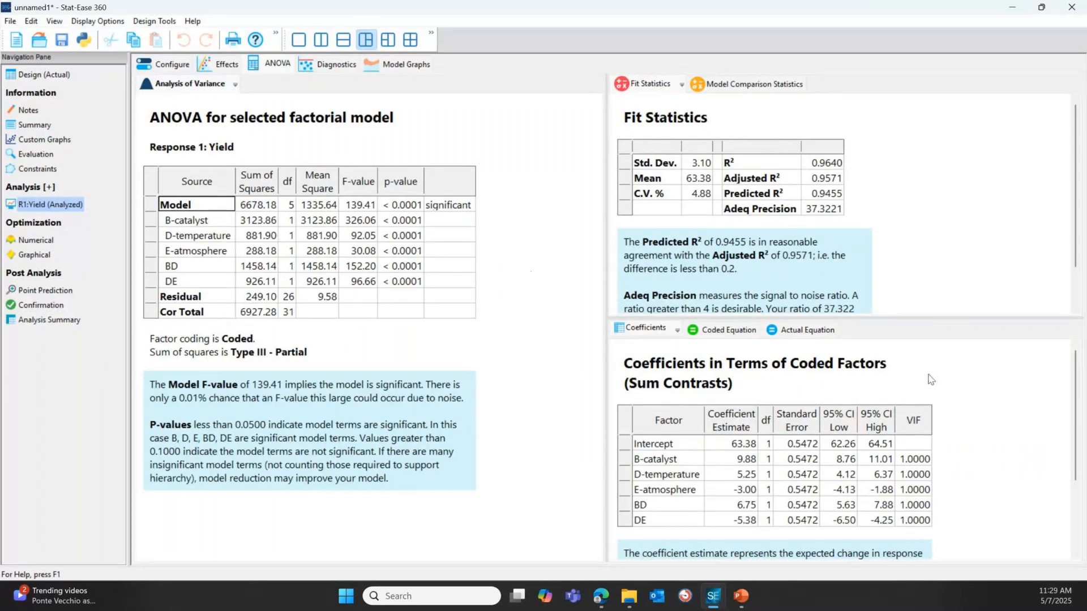
click(778, 333)
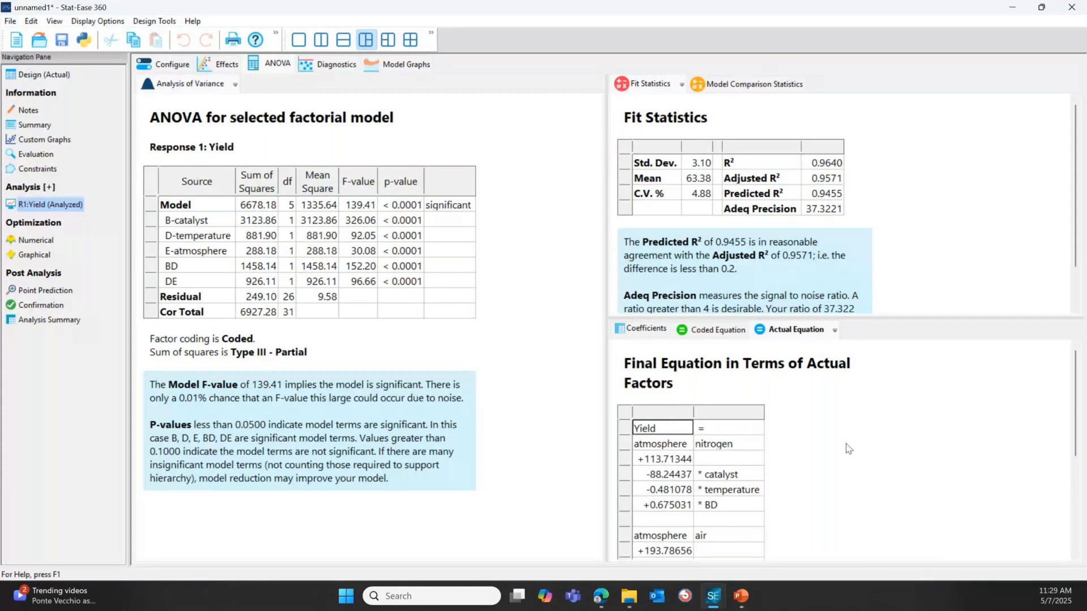
Step: Read the remaining actual-factor equation, view the coded coefficients, and enlarge the Fit Statistics pane to read its full explanation
scroll(847, 448, down, 2)
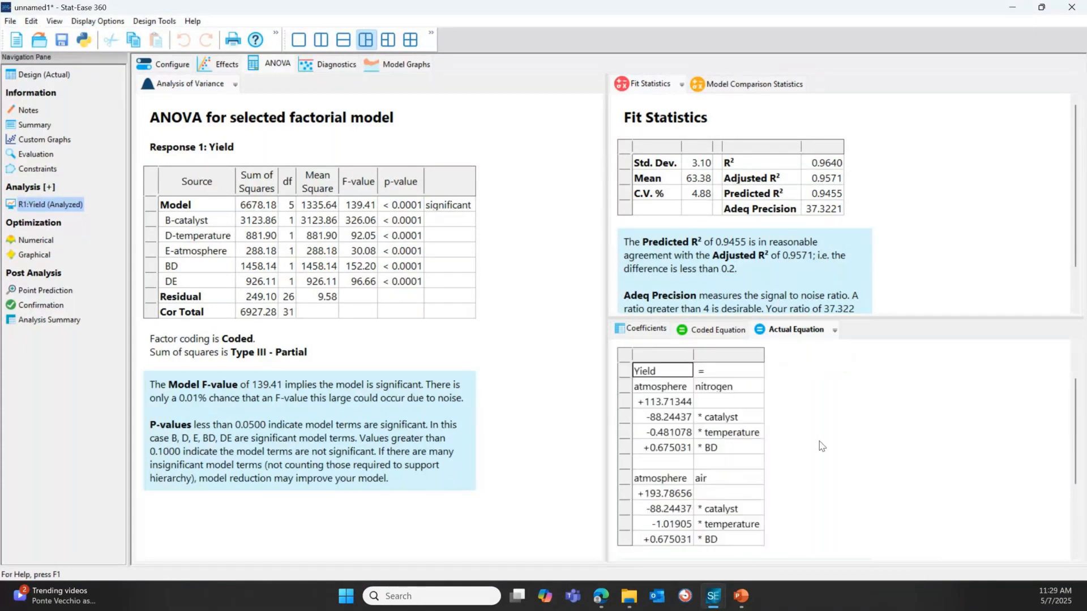
scroll(821, 447, up, 2)
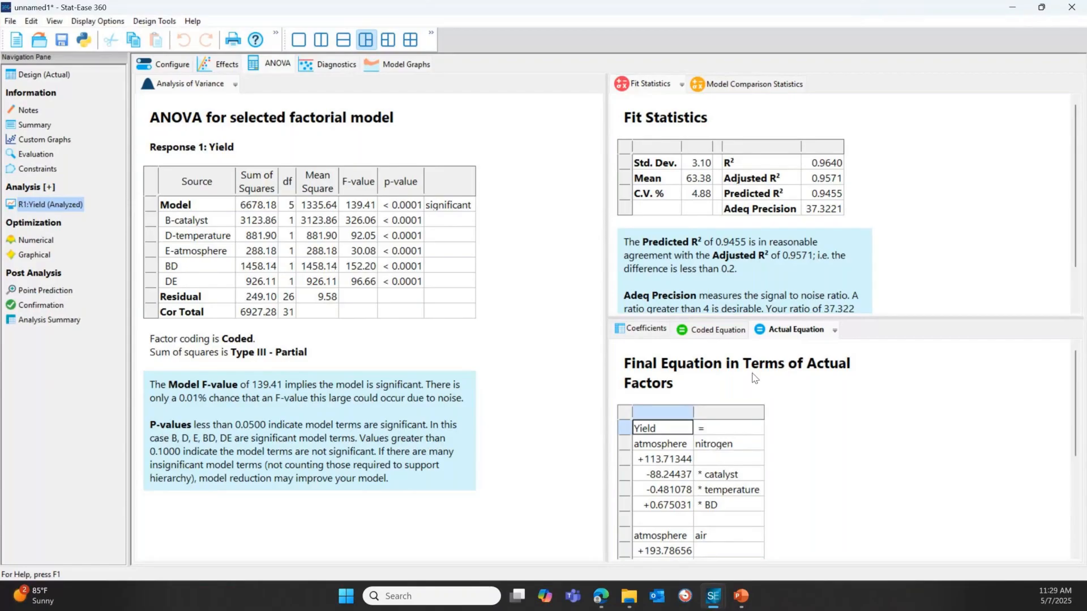
click(659, 331)
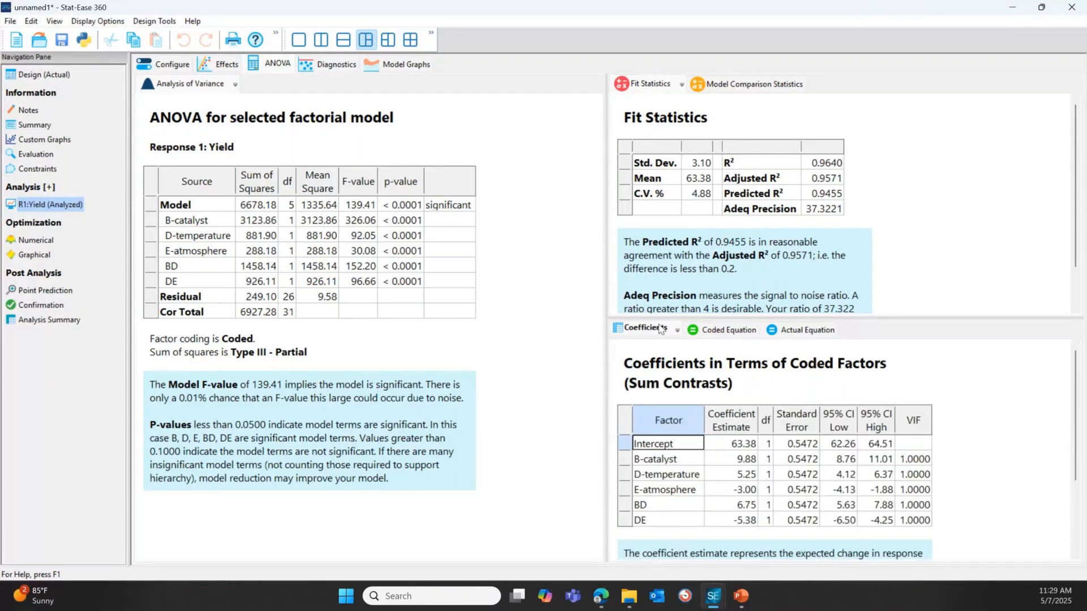
click(683, 281)
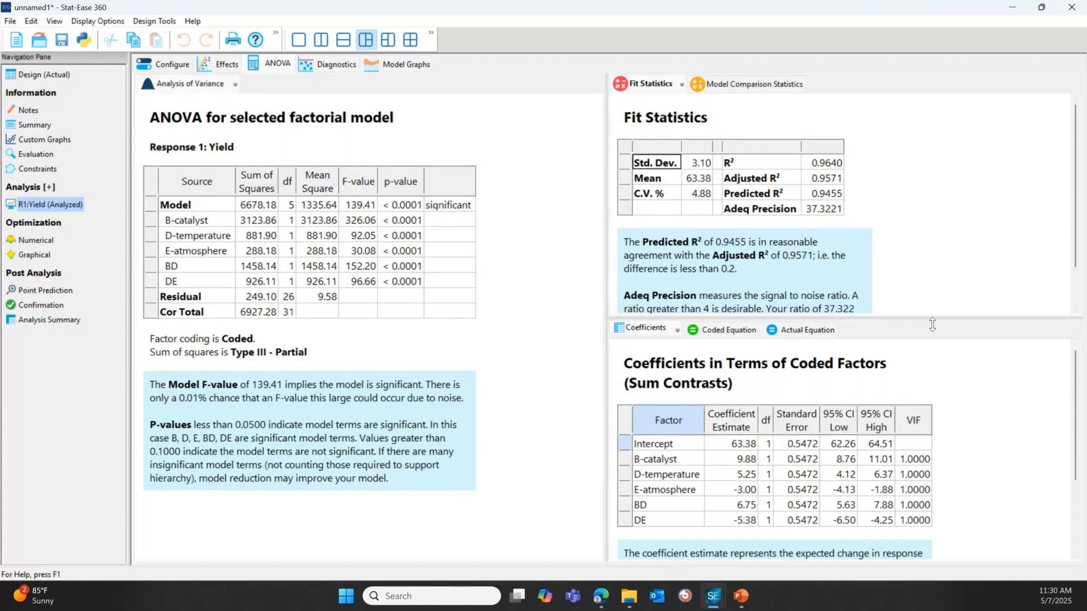
drag(932, 324, 849, 388)
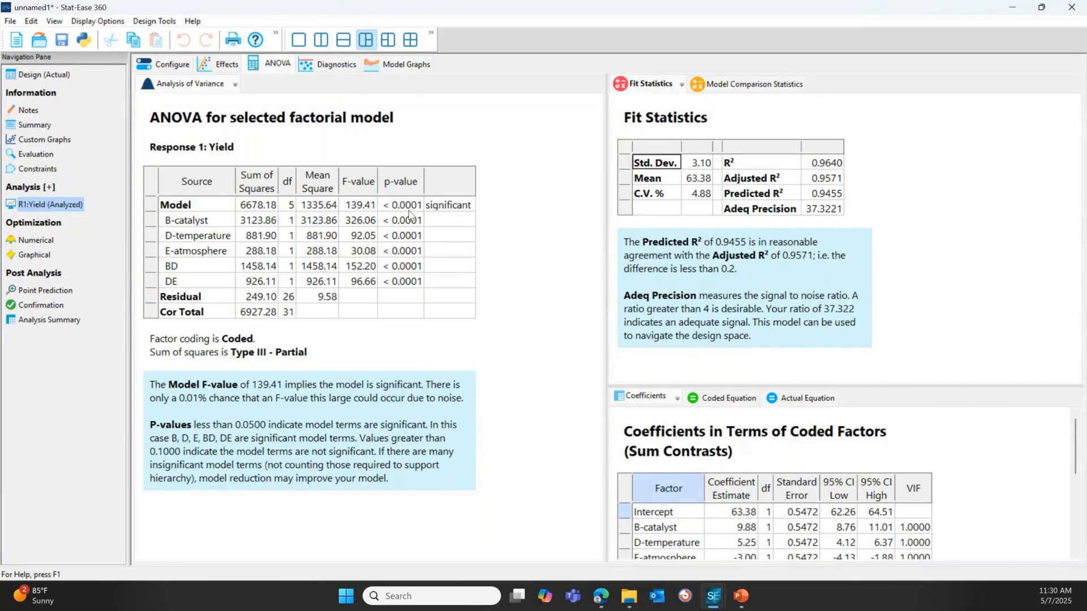
Step: Check the Yield diagnostic plots, including residuals versus run, and open the model graphs
click(331, 70)
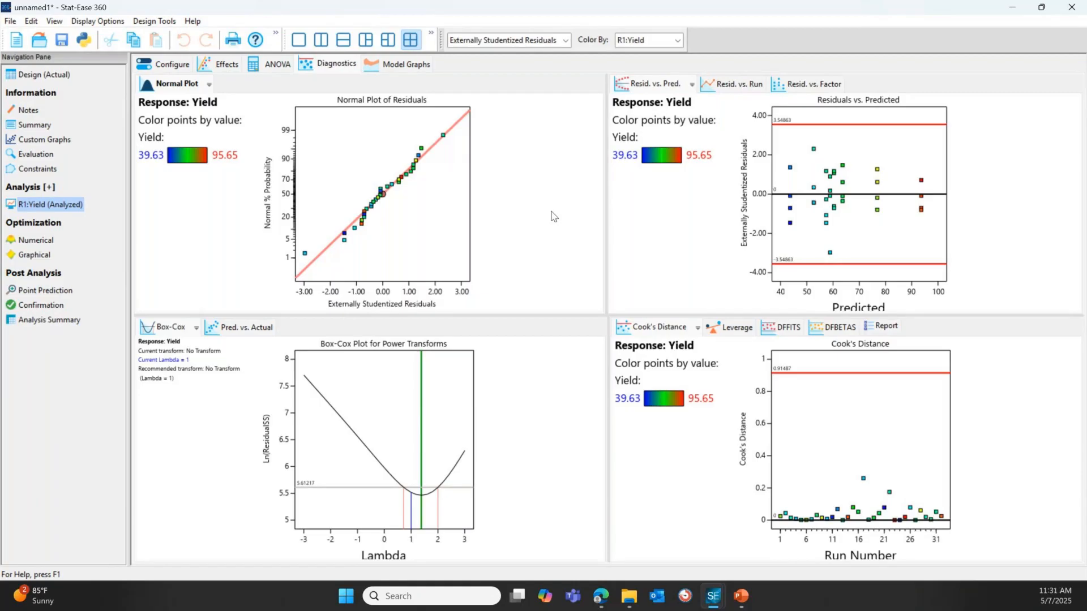
click(742, 85)
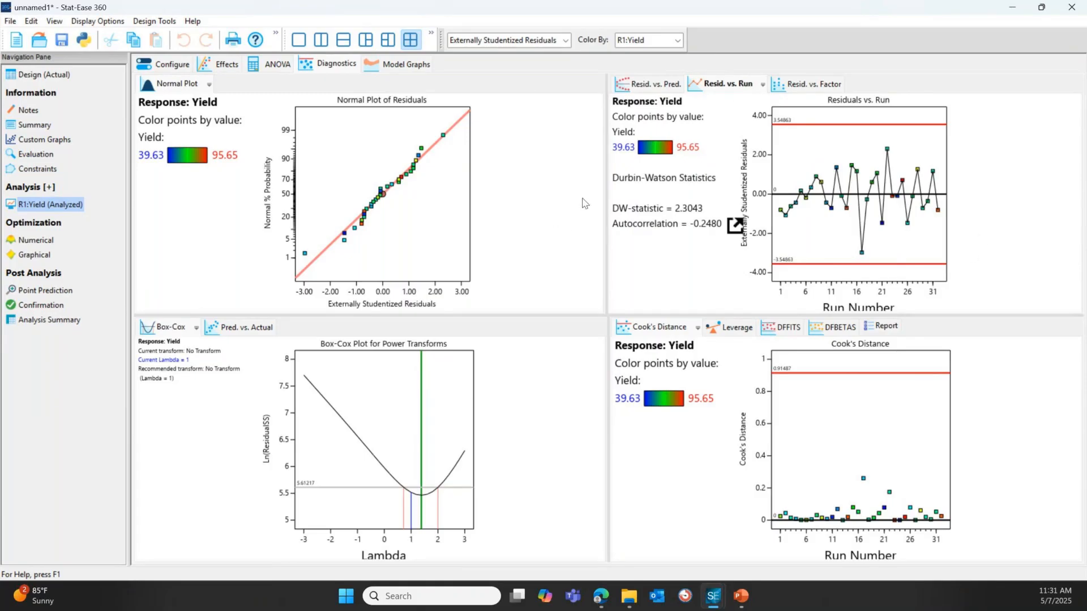
click(403, 65)
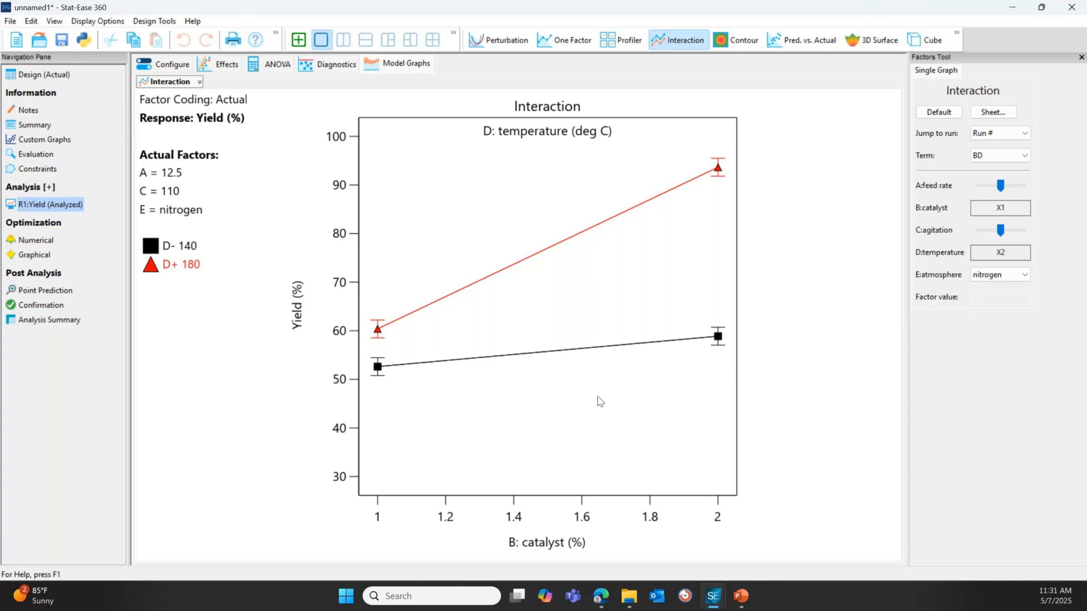
Step: Recheck the interaction terms in the ANOVA, and compare the one-factor graph for catalyst with the BD interaction graph
click(270, 67)
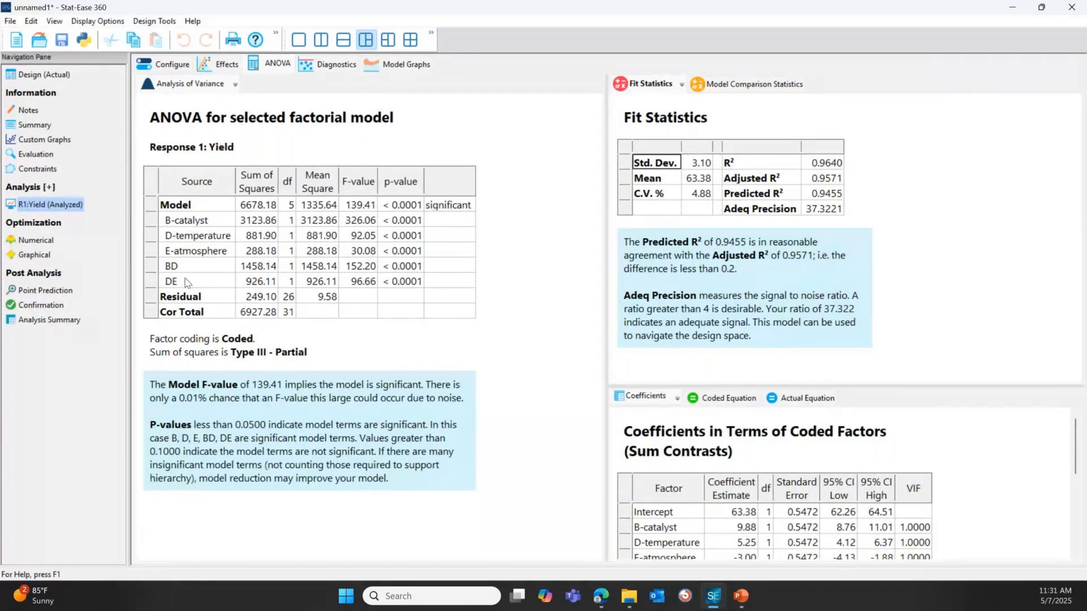
click(397, 64)
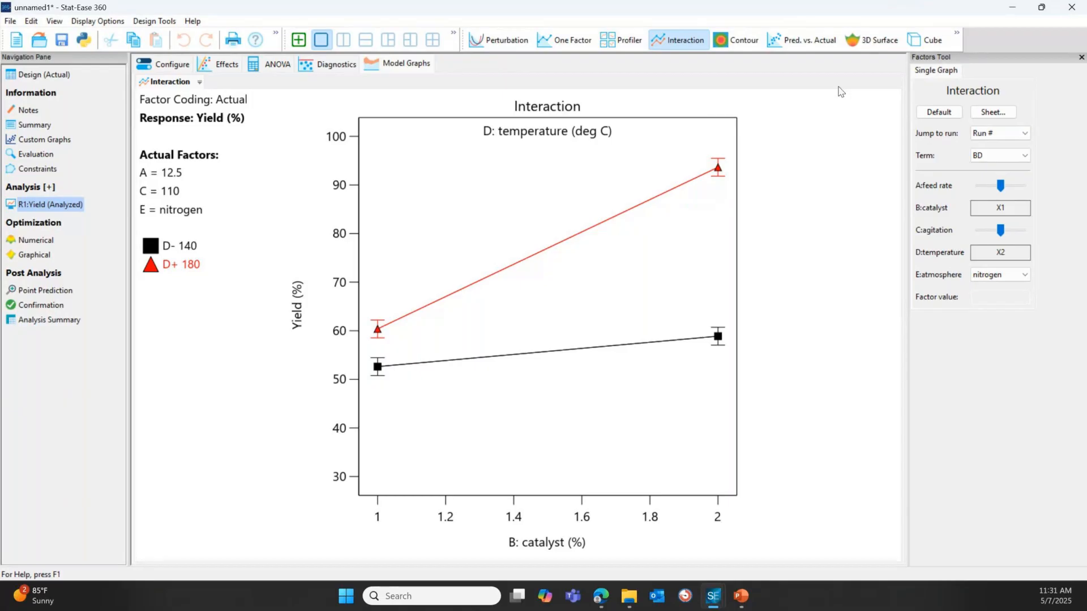
click(571, 45)
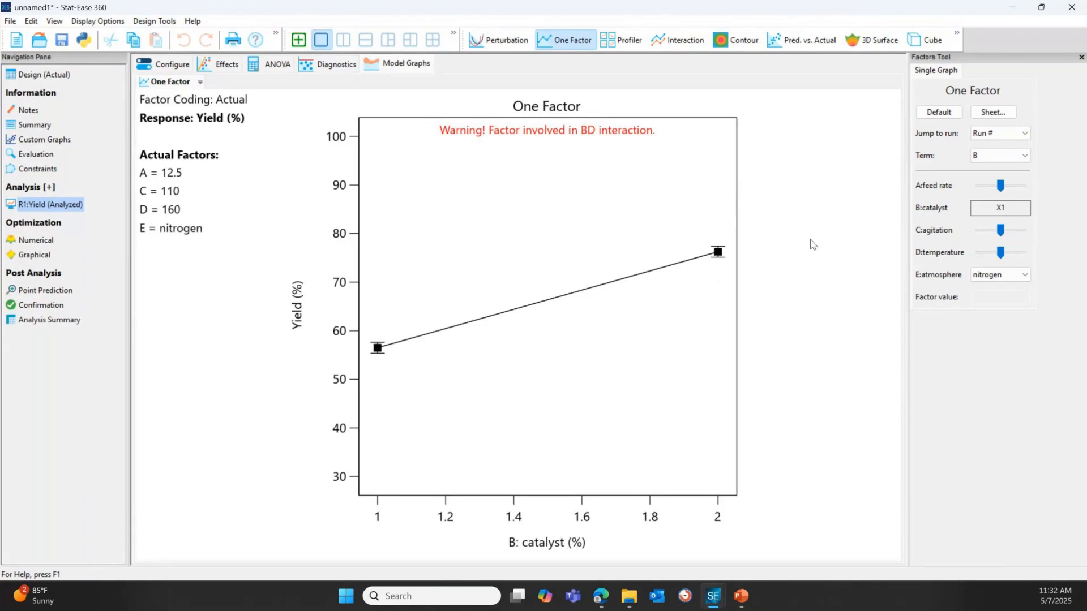
click(672, 37)
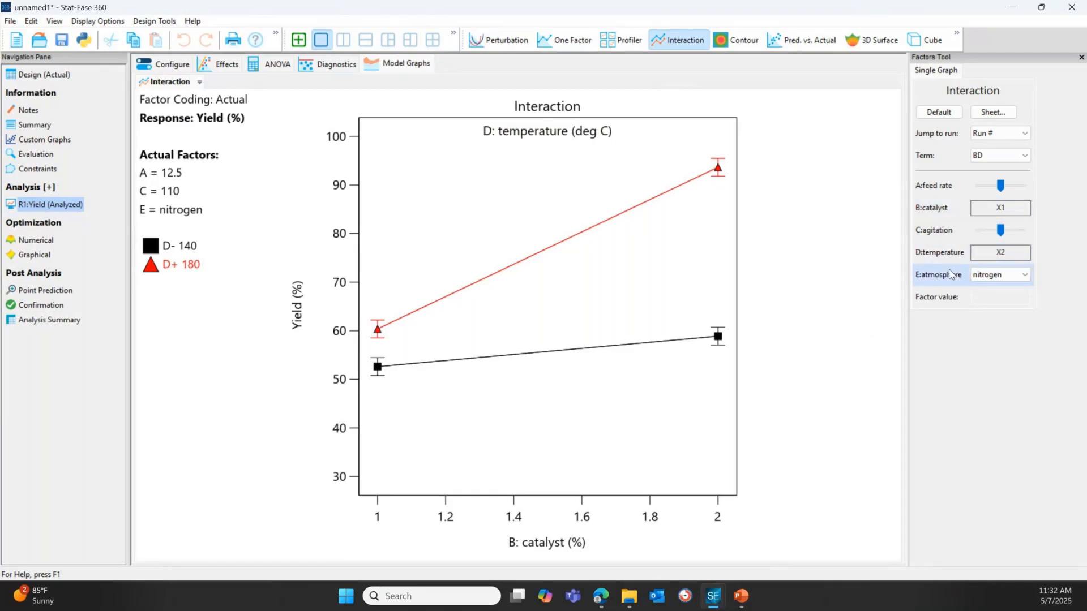
Step: Look at the available atmosphere levels and the export options for the BD interaction graph under nitrogen
click(1026, 275)
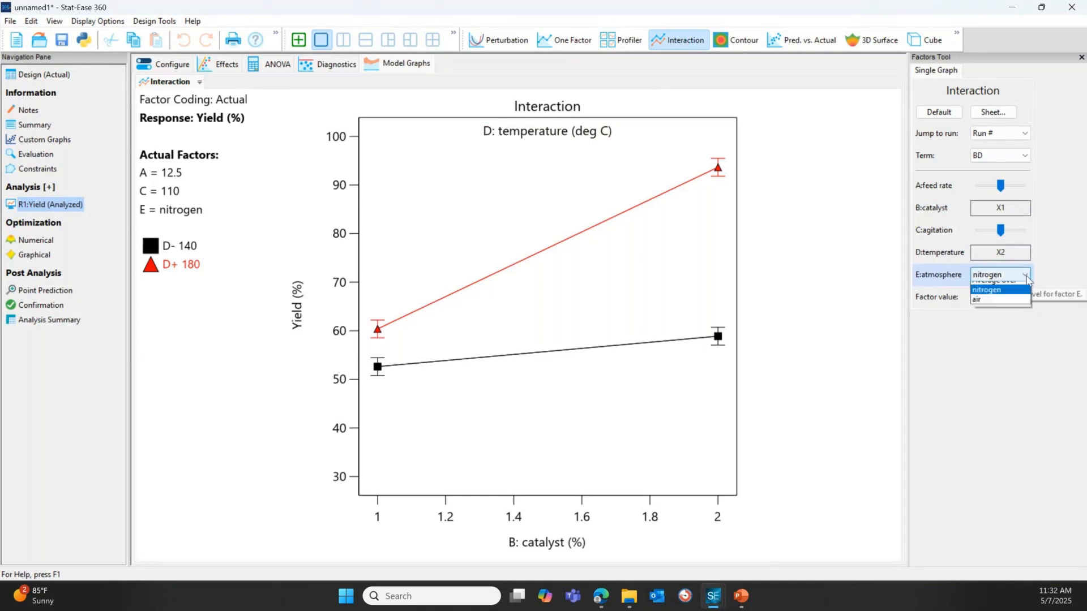
click(992, 385)
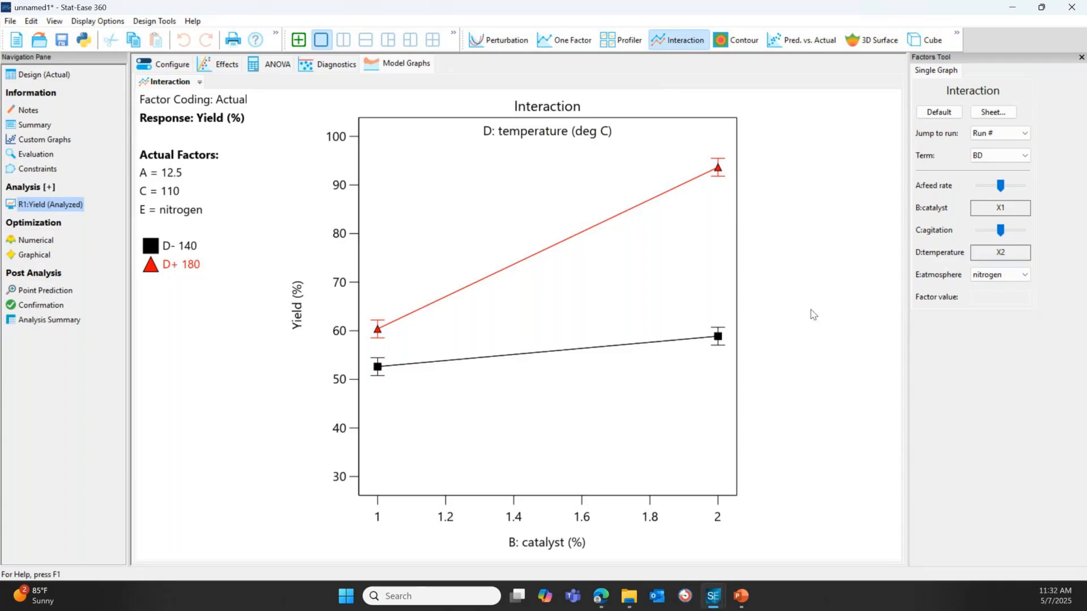
right_click(538, 184)
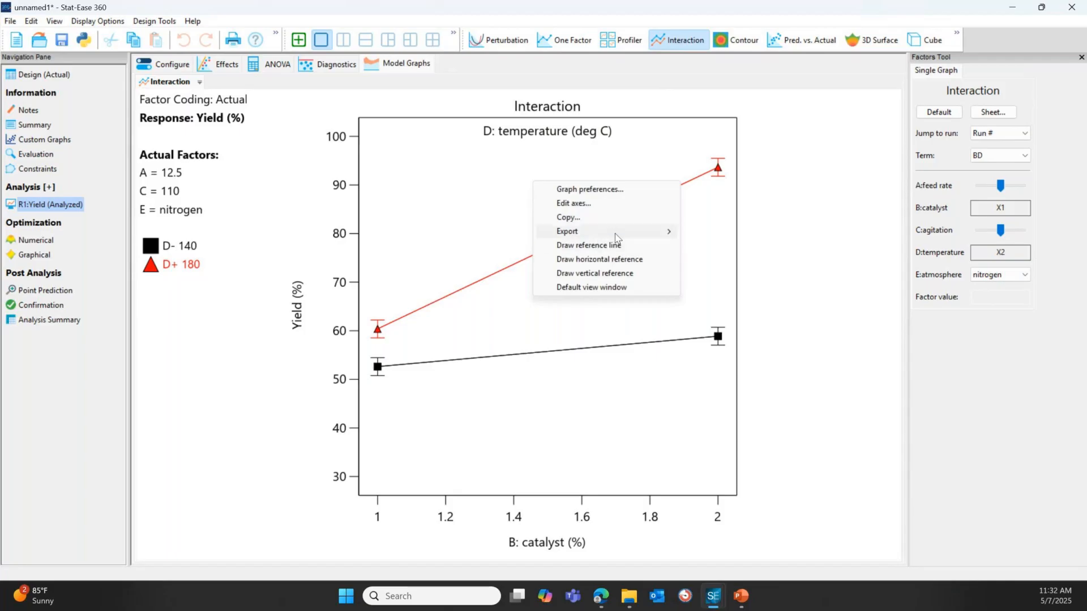
mouse_move(608, 232)
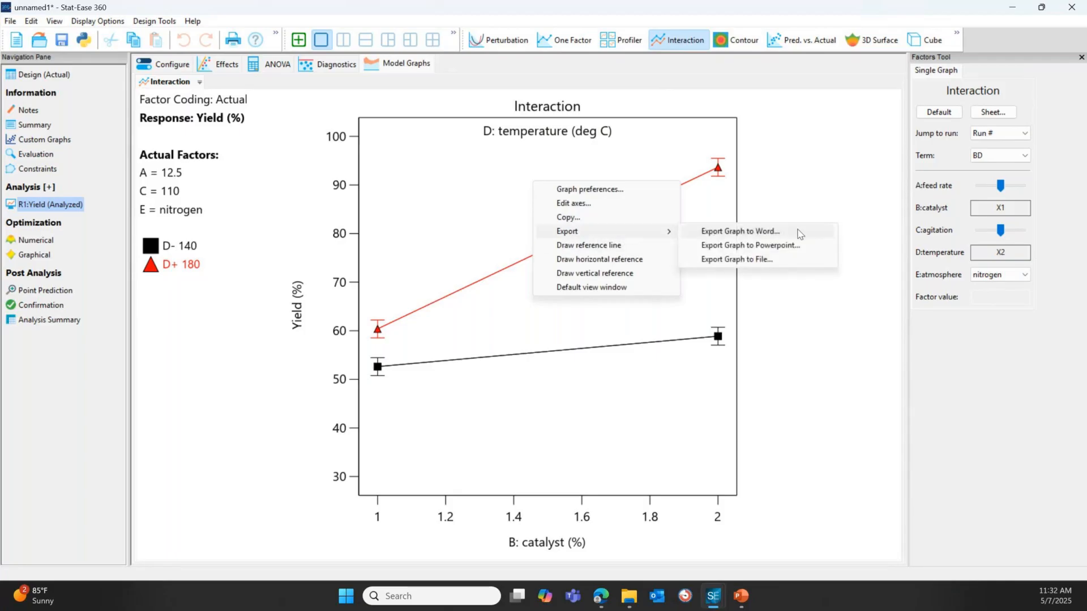
click(849, 350)
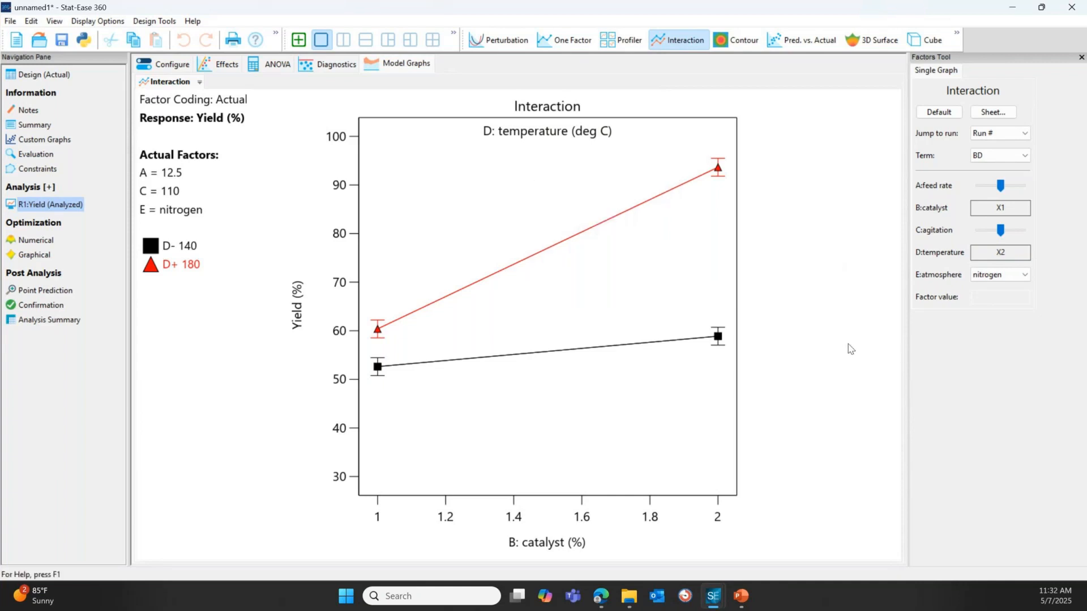
Step: Set the atmosphere to air on the BD interaction graph and look at that graph's export options
click(1026, 275)
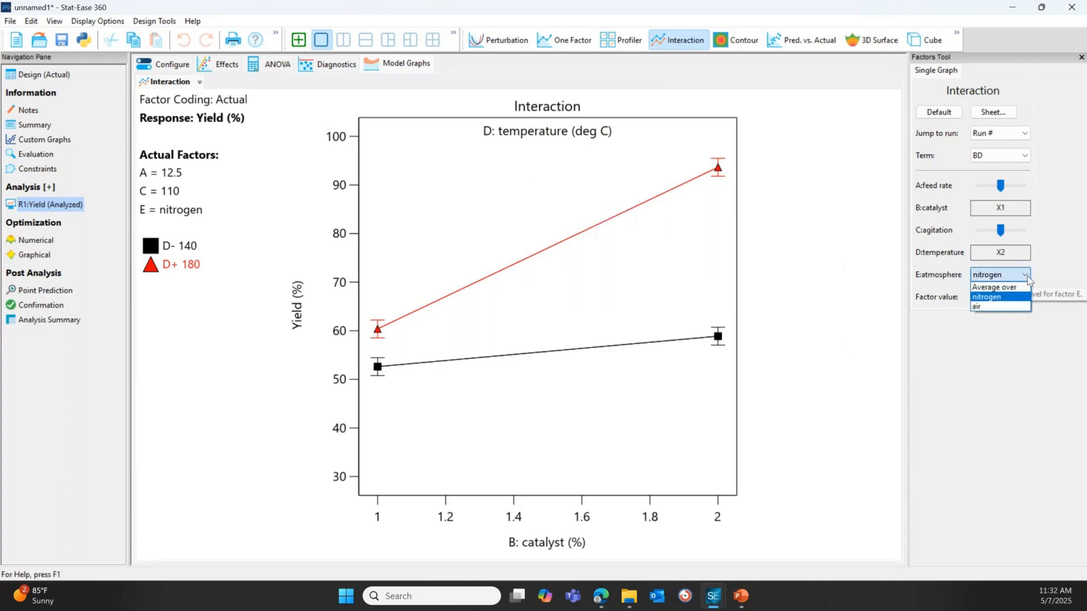
click(1012, 307)
right_click(616, 228)
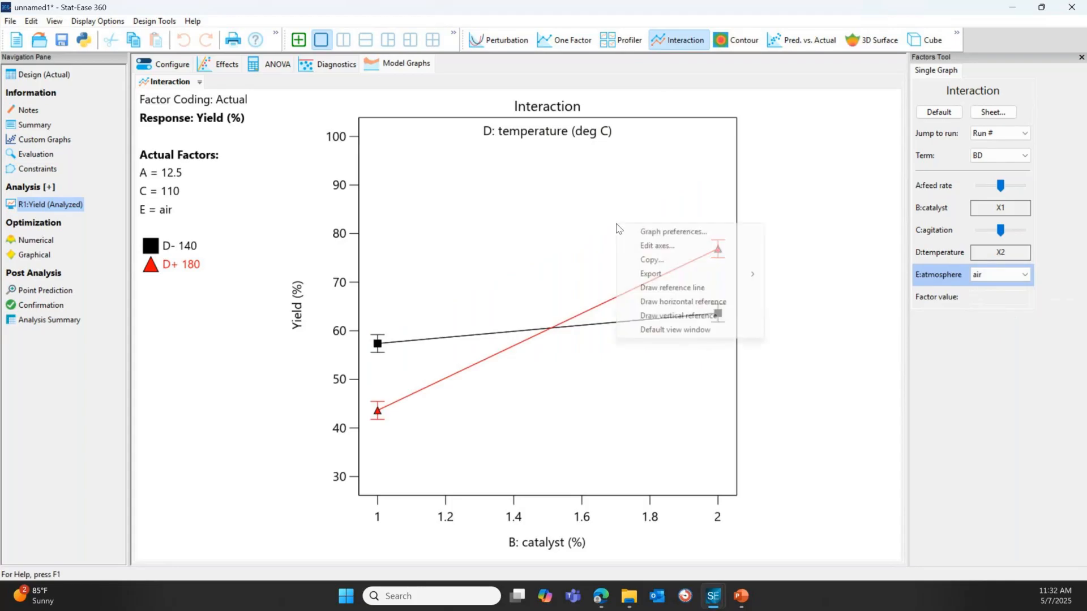
mouse_move(679, 274)
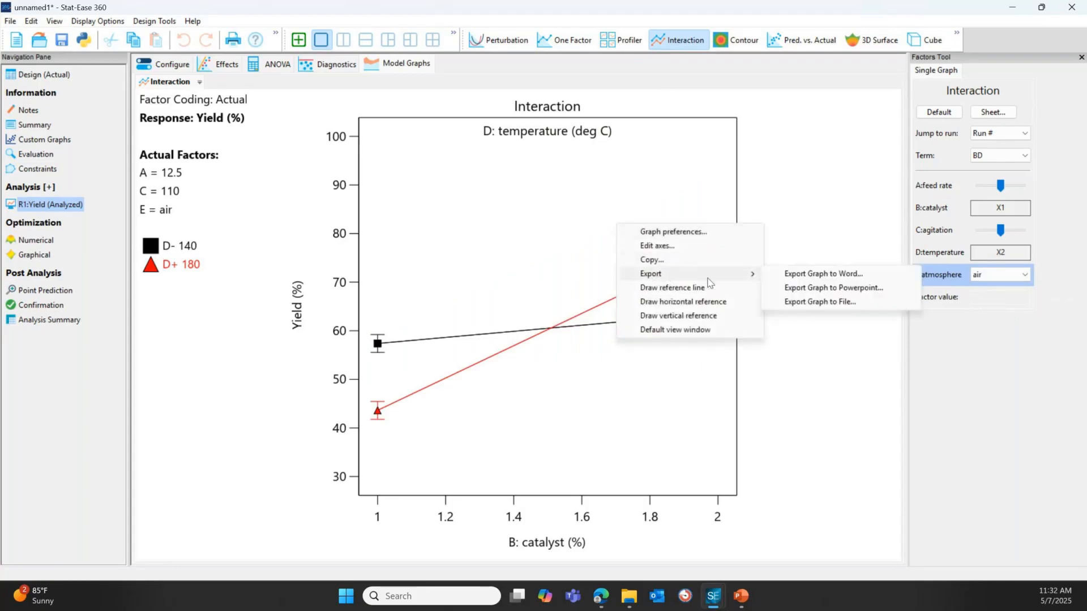
click(833, 367)
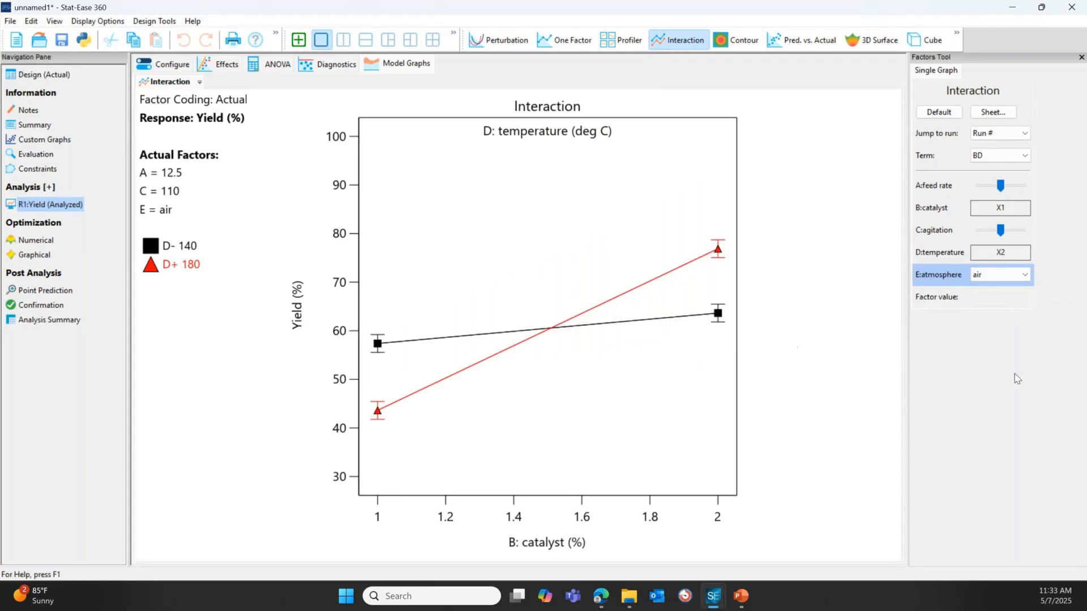
Step: Return the atmosphere to nitrogen, and view pairwise comparisons for the catalyst 2, temperature 180 point before clearing the selection
mouse_move(717, 256)
click(1026, 276)
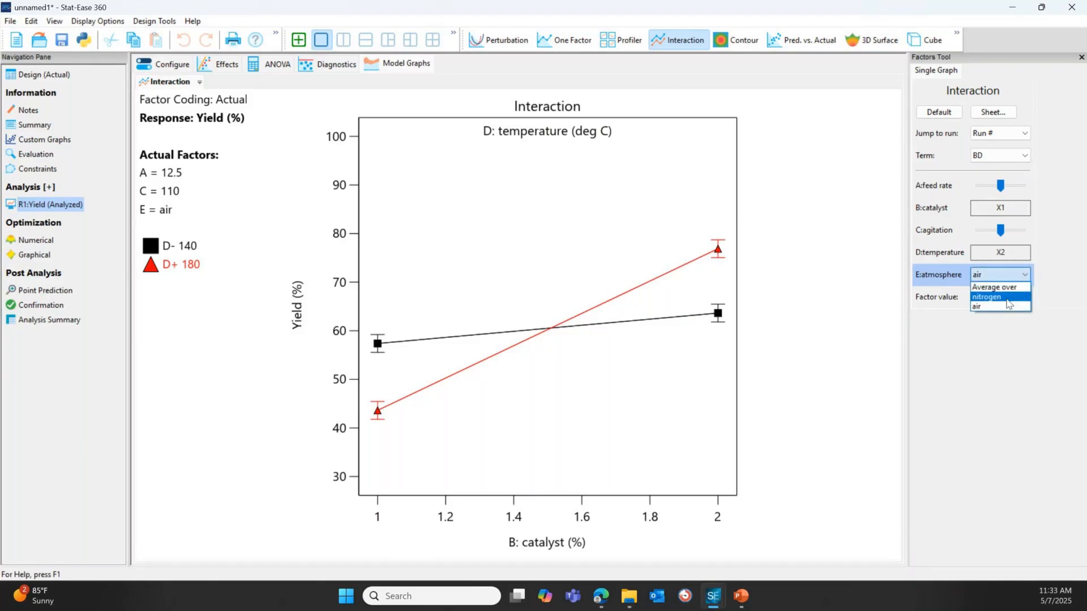
click(1007, 303)
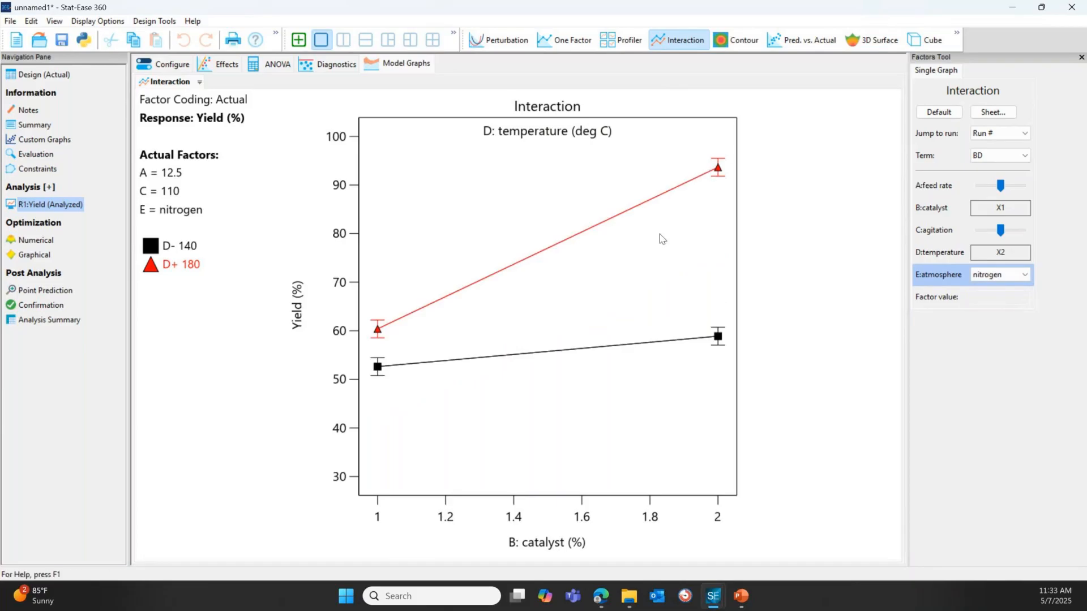
click(718, 169)
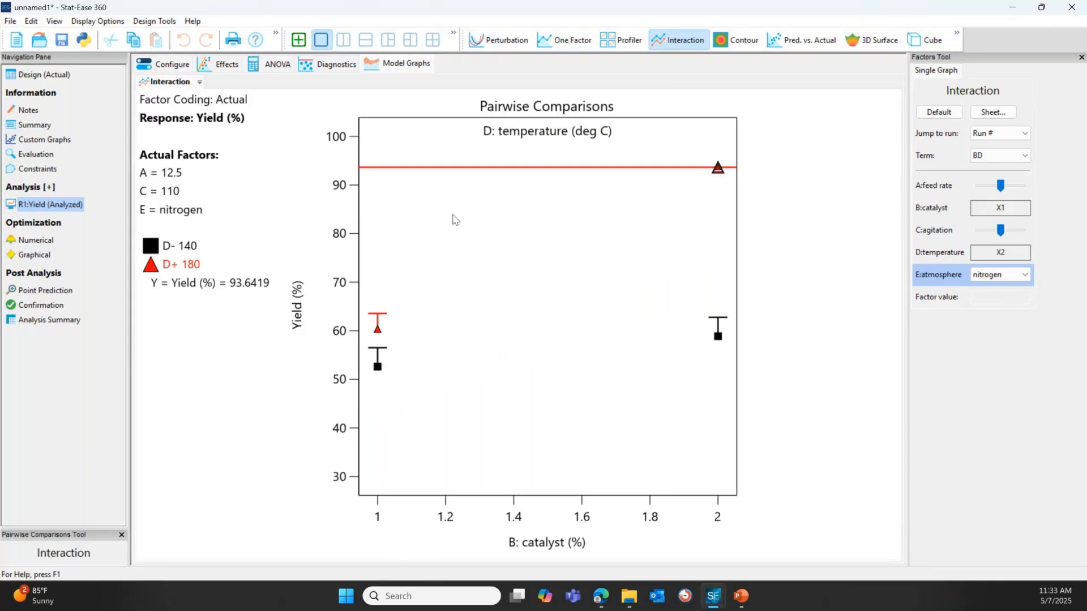
mouse_move(229, 295)
click(558, 270)
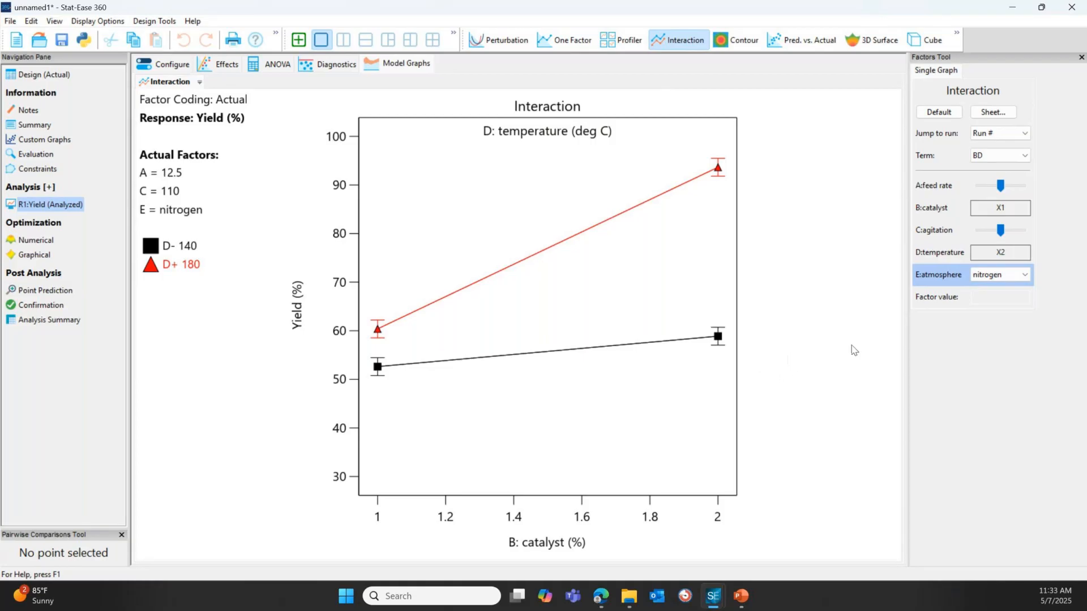
Step: Minimize the Stat-Ease 360 window and show the Factorial Design Summary slide in the slideshow
click(600, 596)
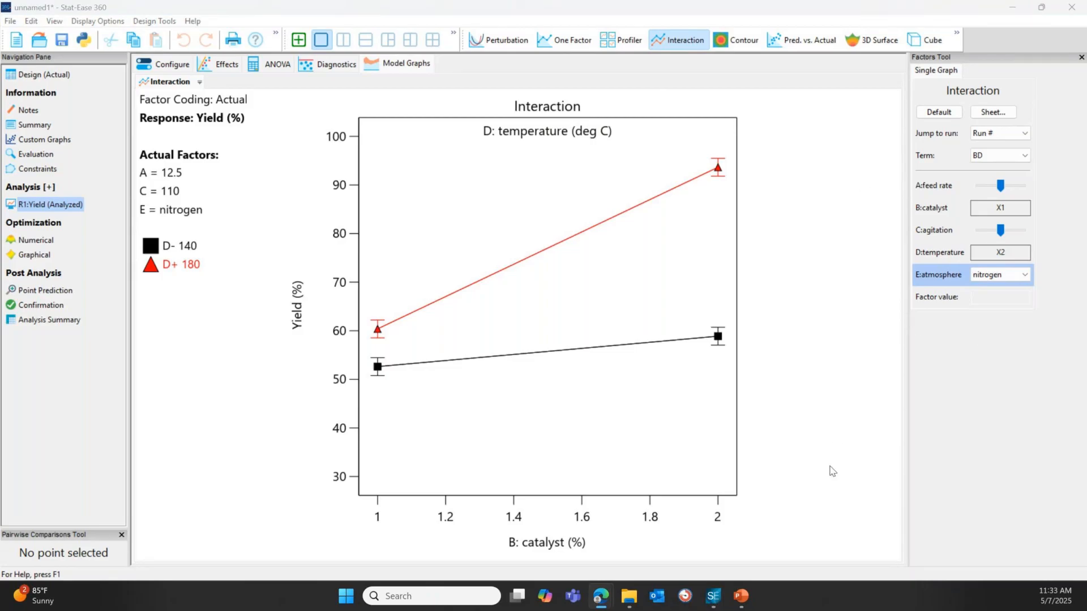
click(1016, 8)
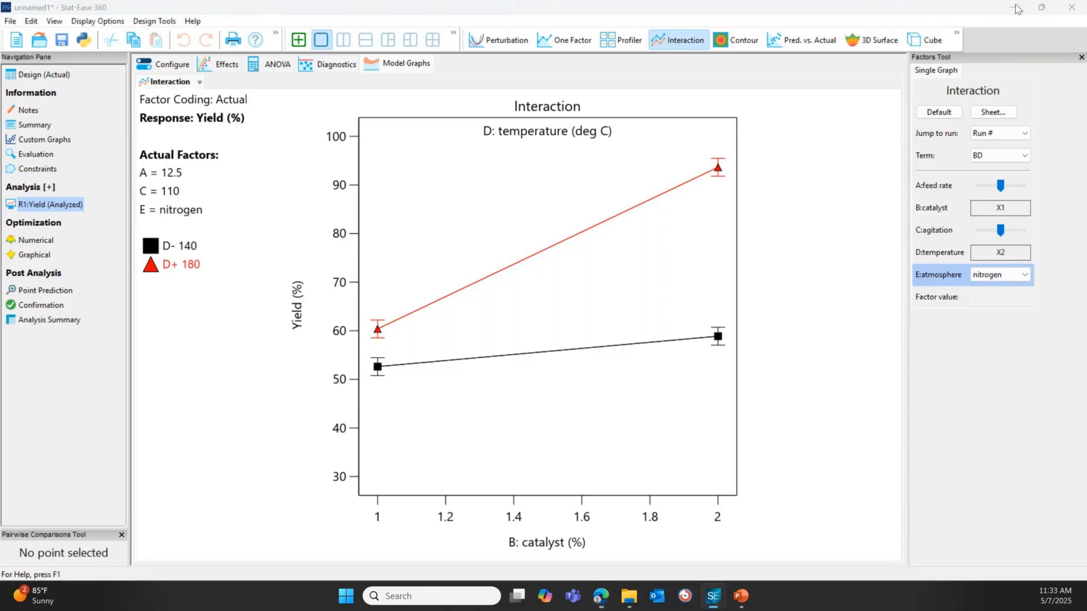
click(1017, 10)
click(695, 388)
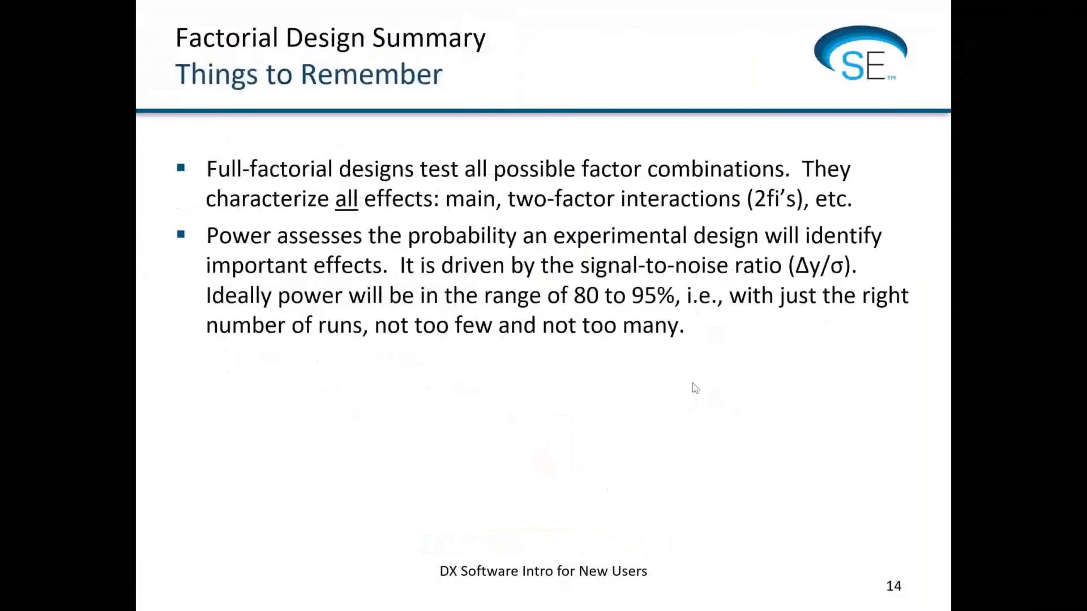
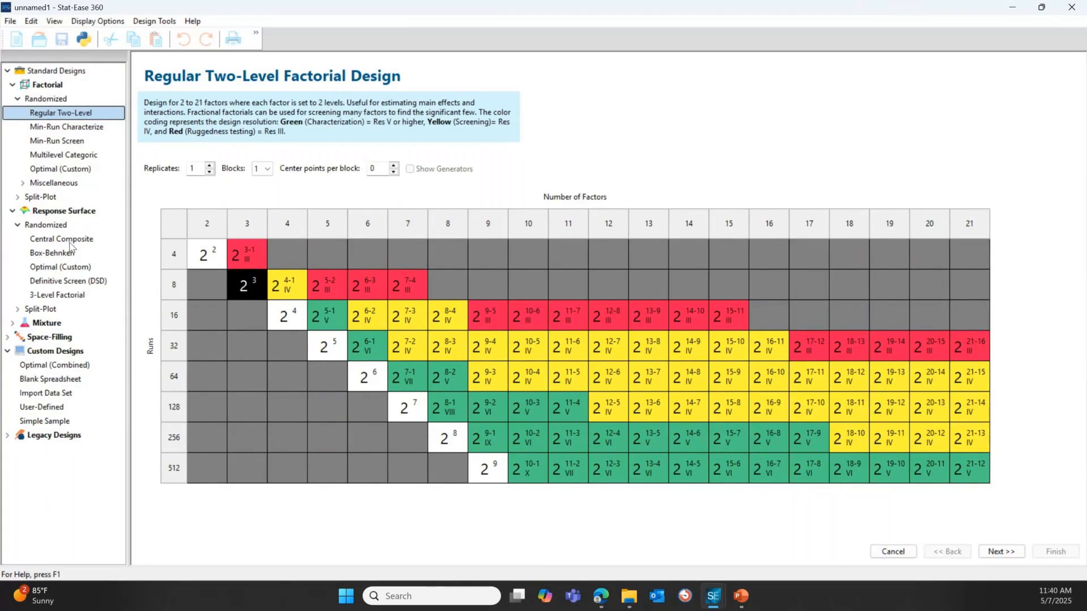
Step: Create a full central composite design with factors time, temperature and catalyst and responses Conversion and Activity, widening the response Name column
click(62, 240)
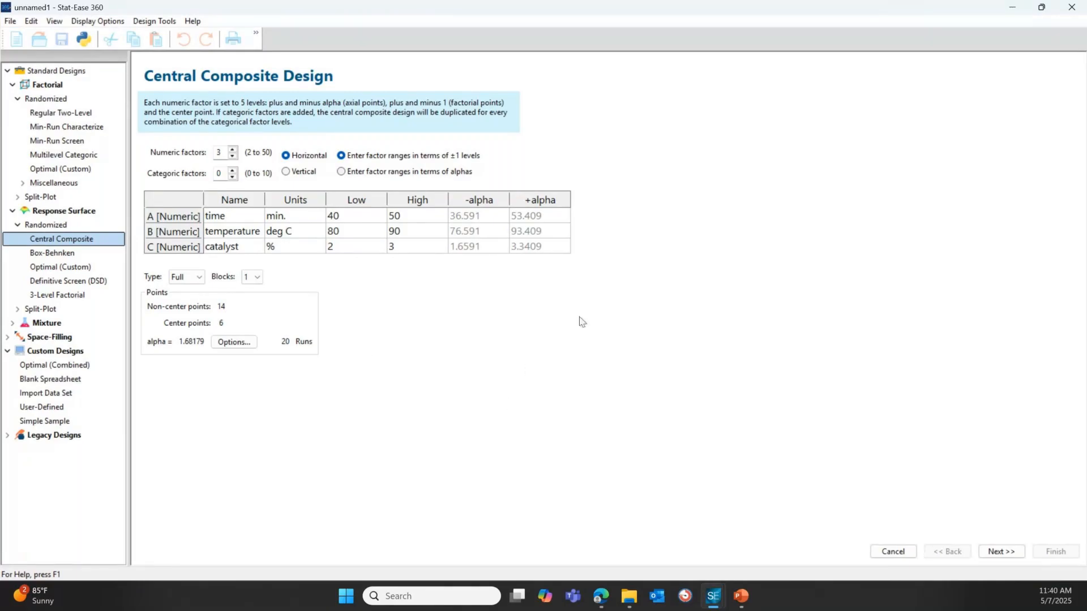
click(1002, 552)
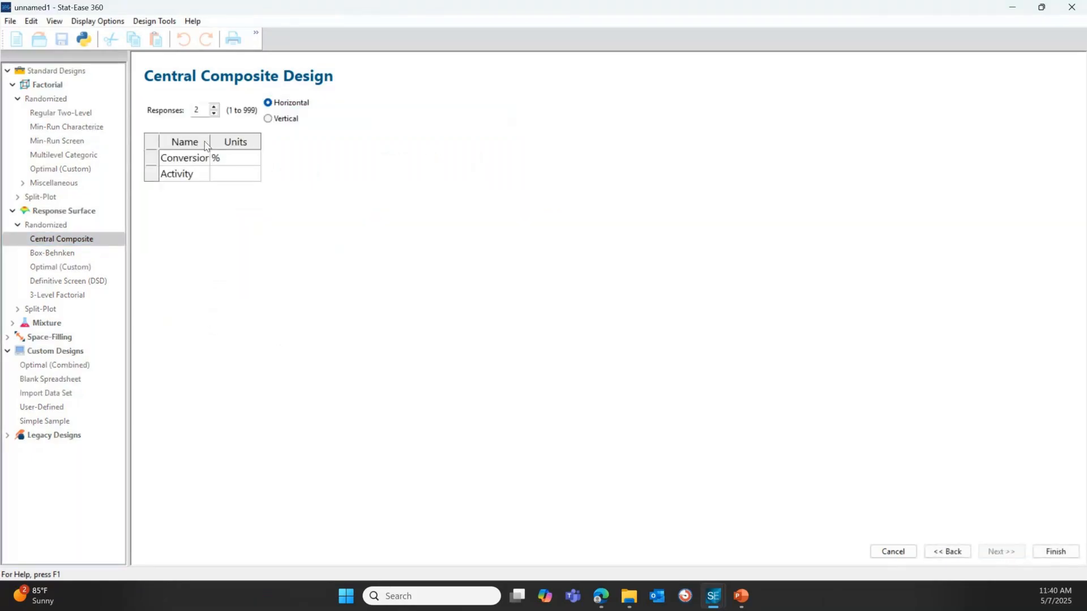
drag(209, 142, 228, 146)
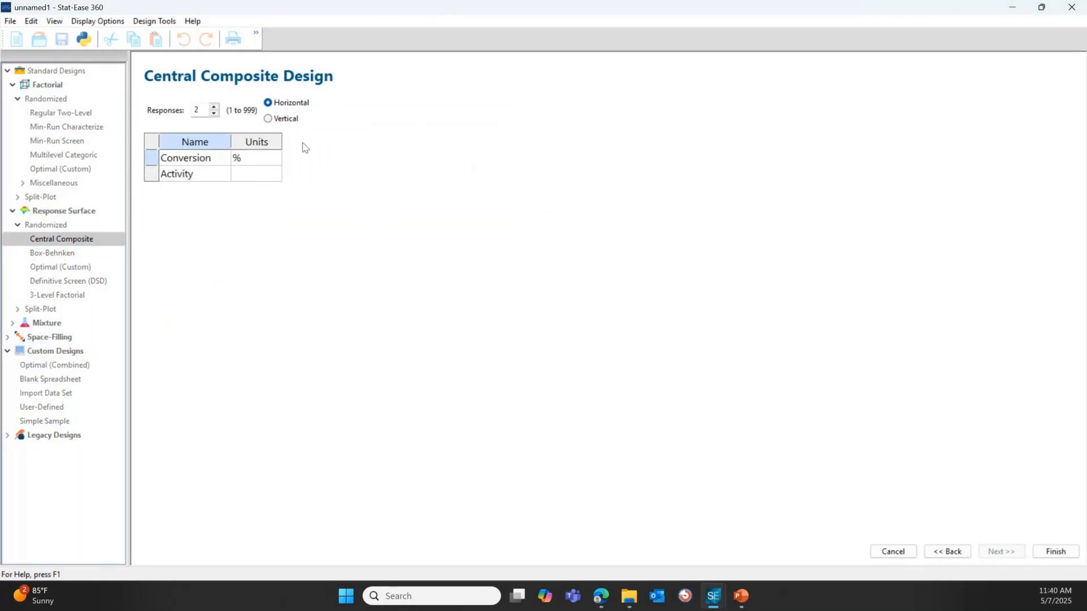
click(1051, 554)
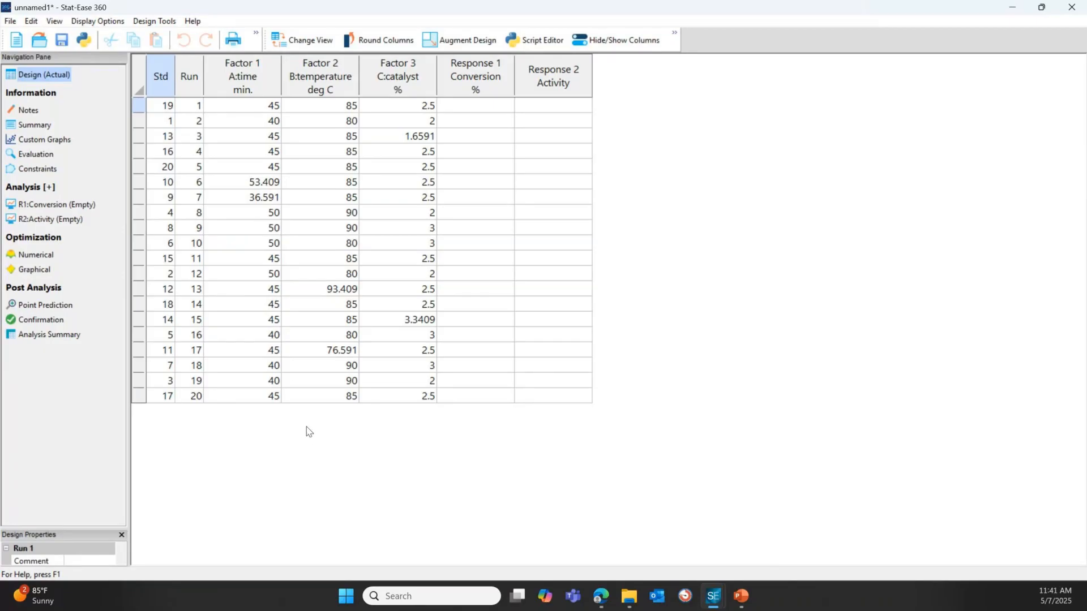
Step: Sort the design runs by standard order to examine the point structure, and restore the run order
click(161, 97)
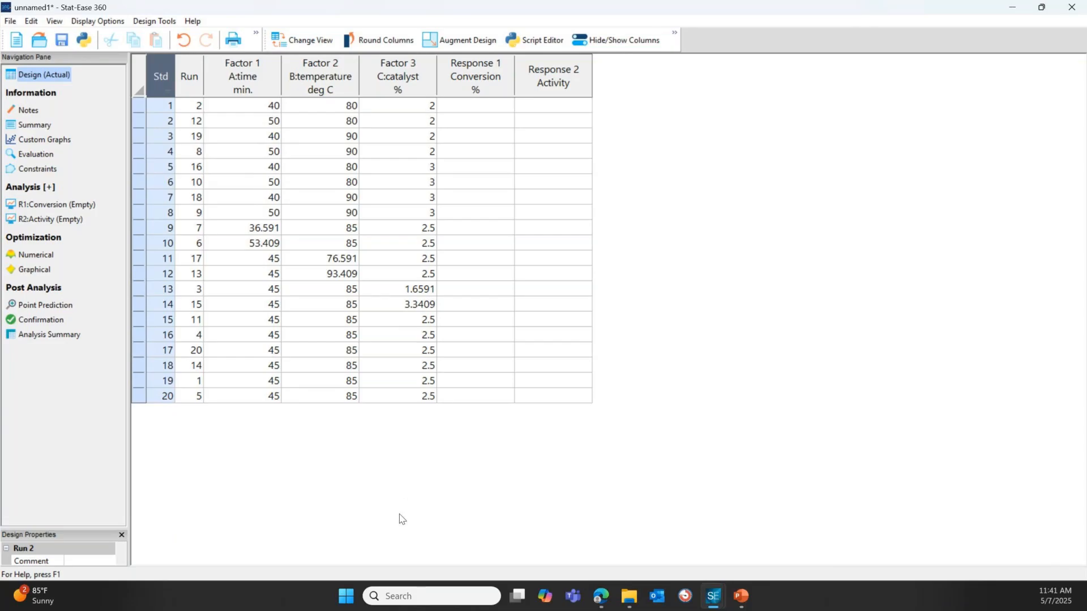
click(191, 92)
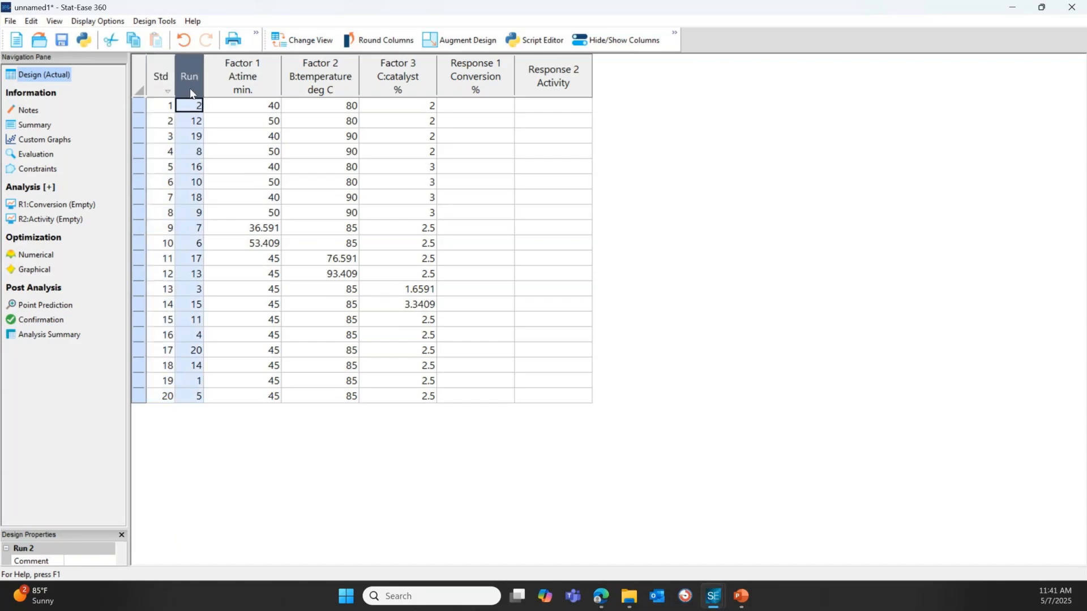
double_click(192, 93)
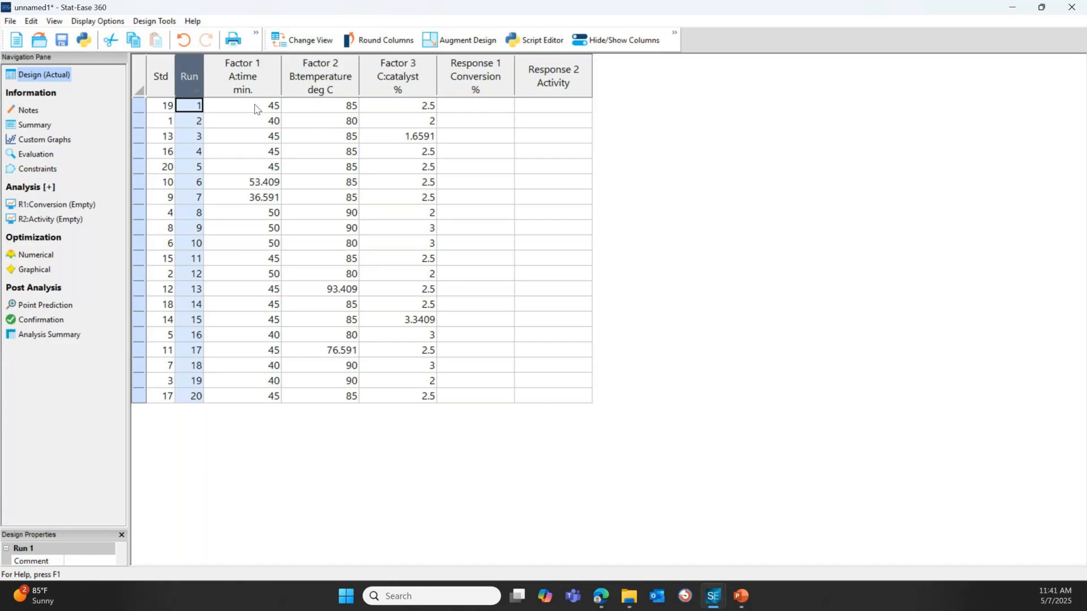
Step: Load the existing simulation file rsw RXN.simx to fill in the Conversion and Activity response data
right_click(448, 73)
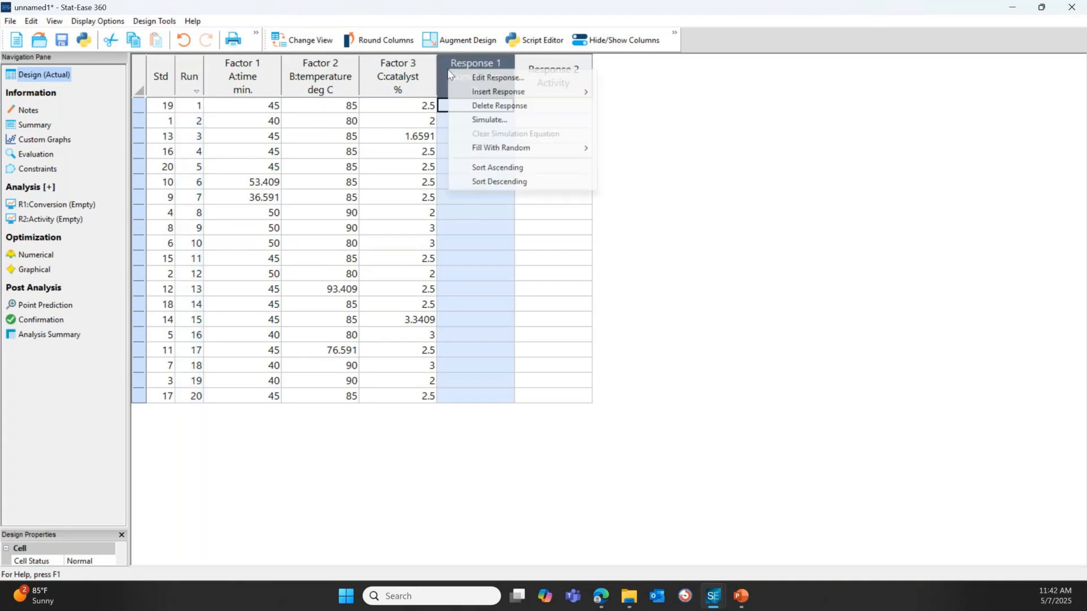
click(488, 120)
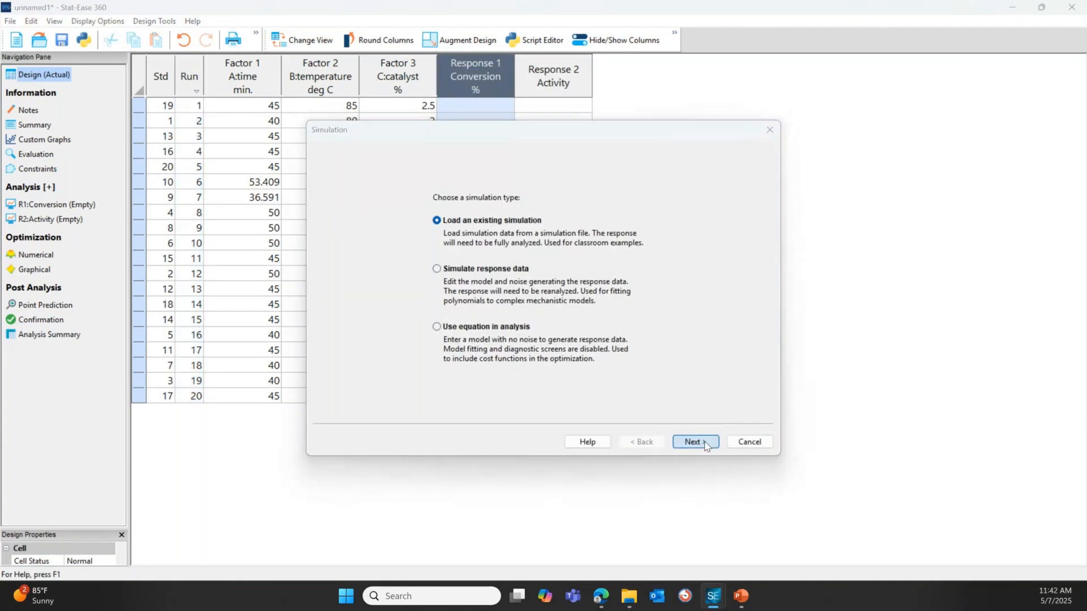
click(695, 442)
click(491, 343)
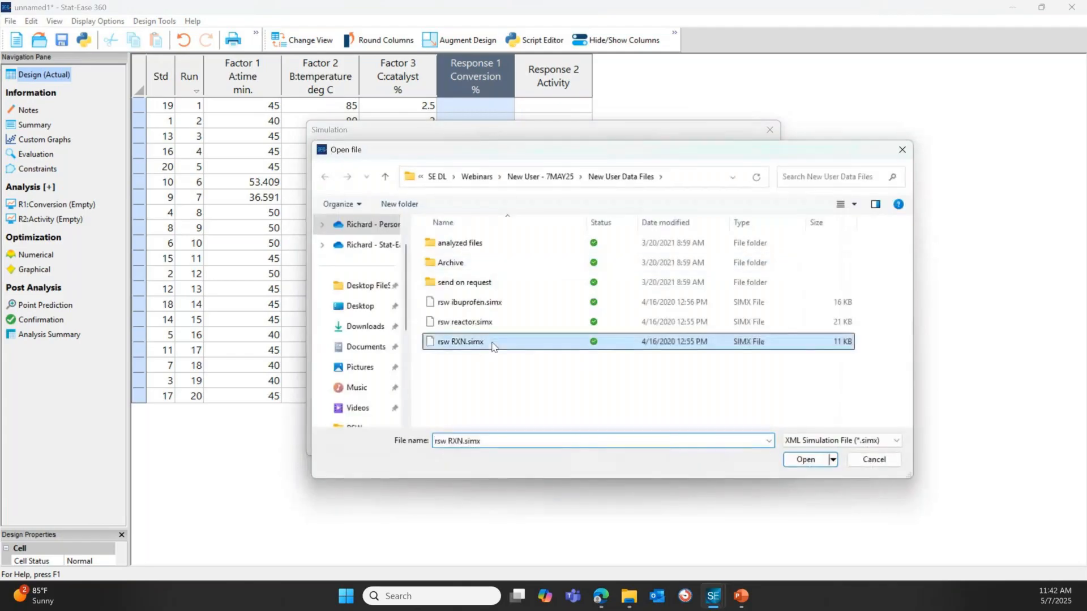
double_click(491, 343)
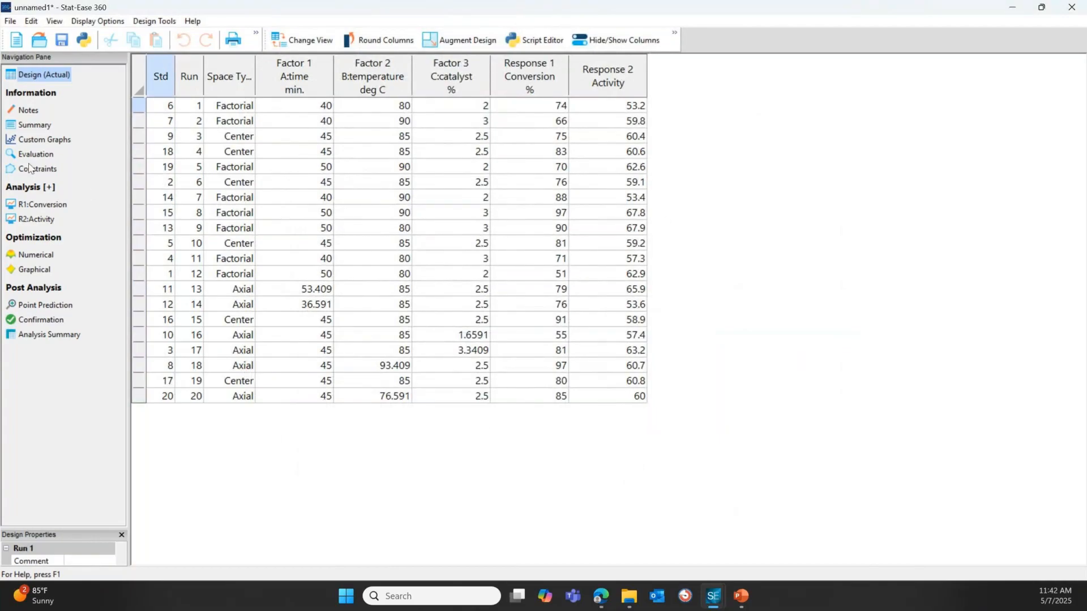
Step: Start the Conversion analysis with the suggested quadratic model and compute its ANOVA, enlarging the Fit Statistics pane
click(52, 207)
click(167, 298)
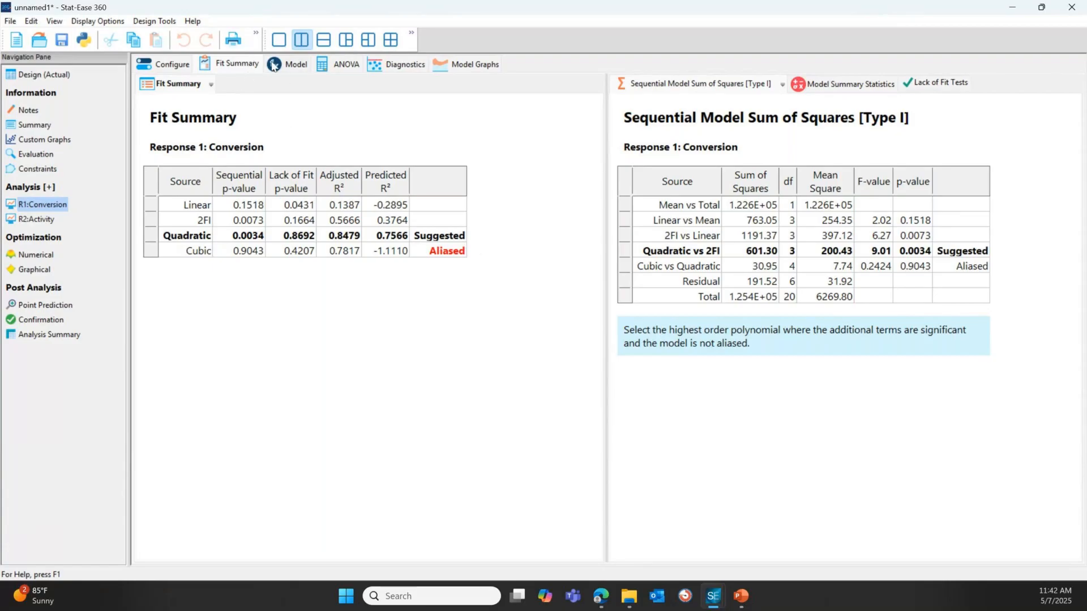
click(289, 67)
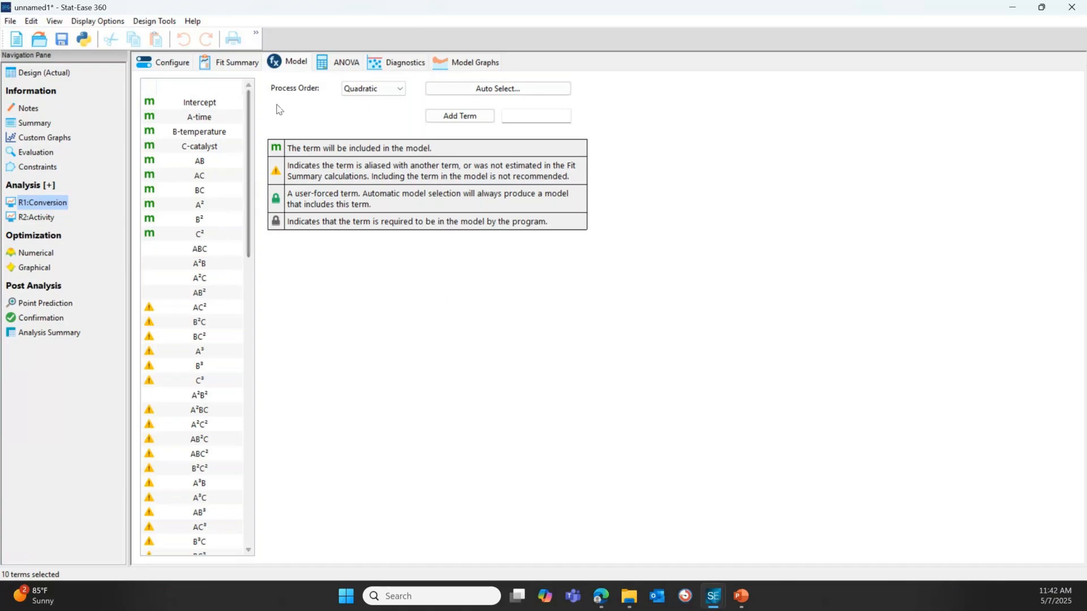
click(334, 63)
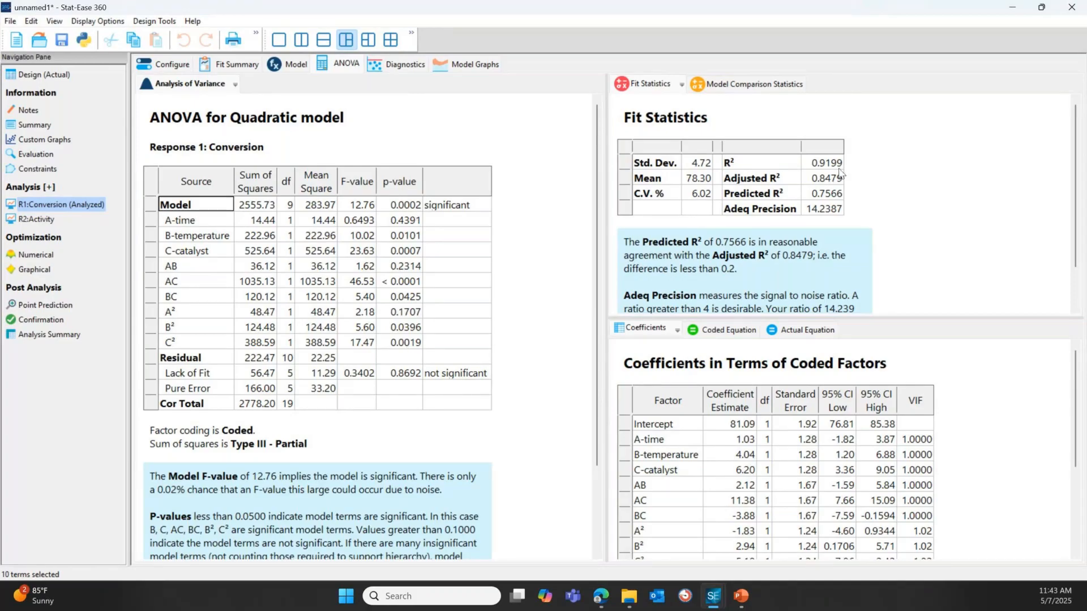
drag(916, 330, 917, 336)
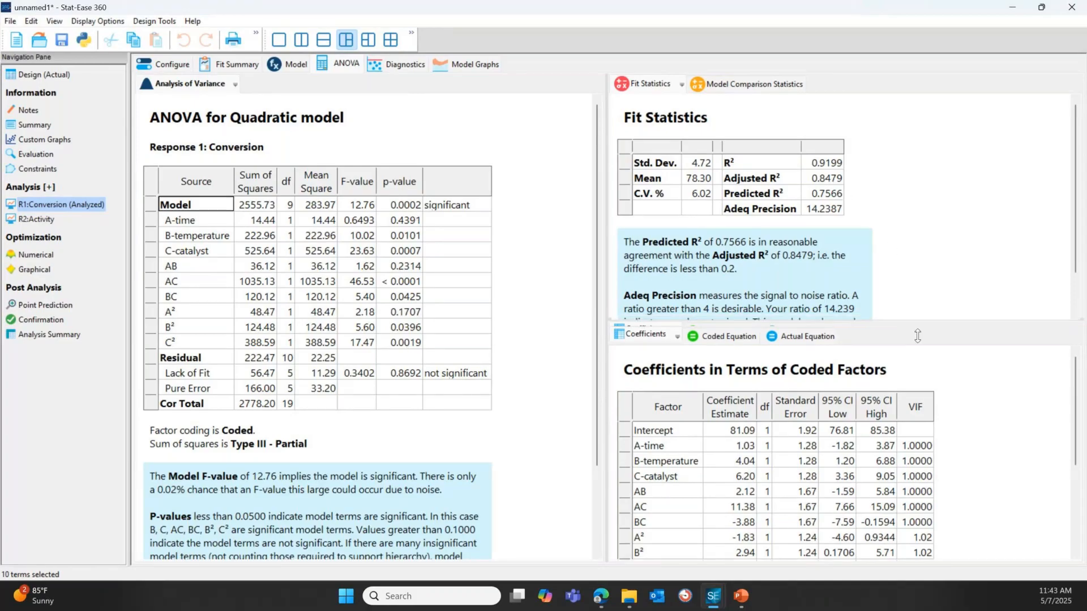
drag(921, 381, 921, 411)
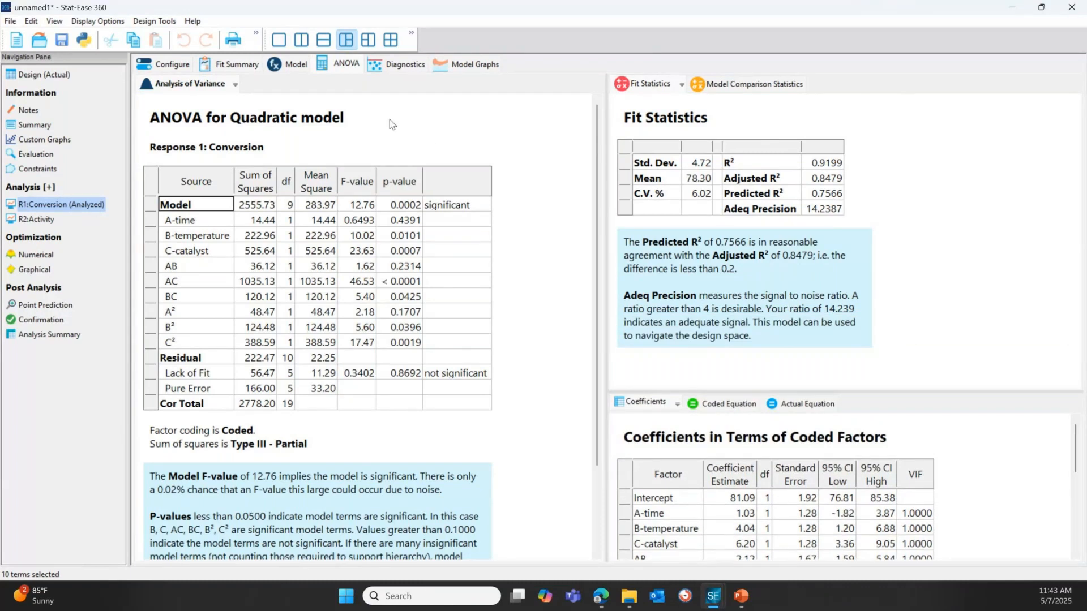
Step: Inspect the Conversion diagnostics, highlighting the outlying point on the normal plot and checking the residuals versus run and DFFITS plots
click(398, 64)
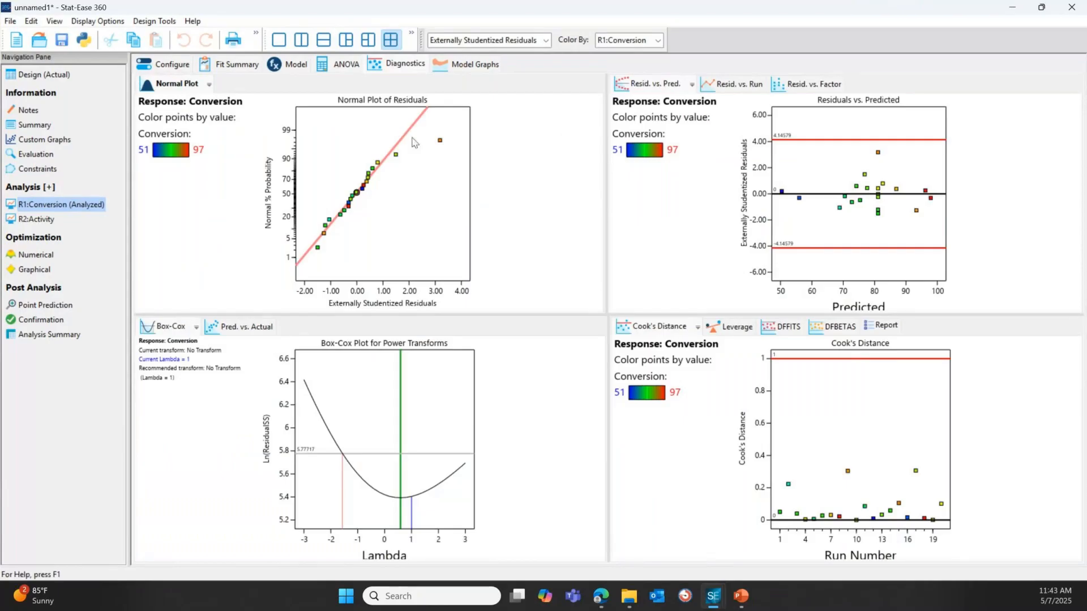
click(439, 140)
click(734, 88)
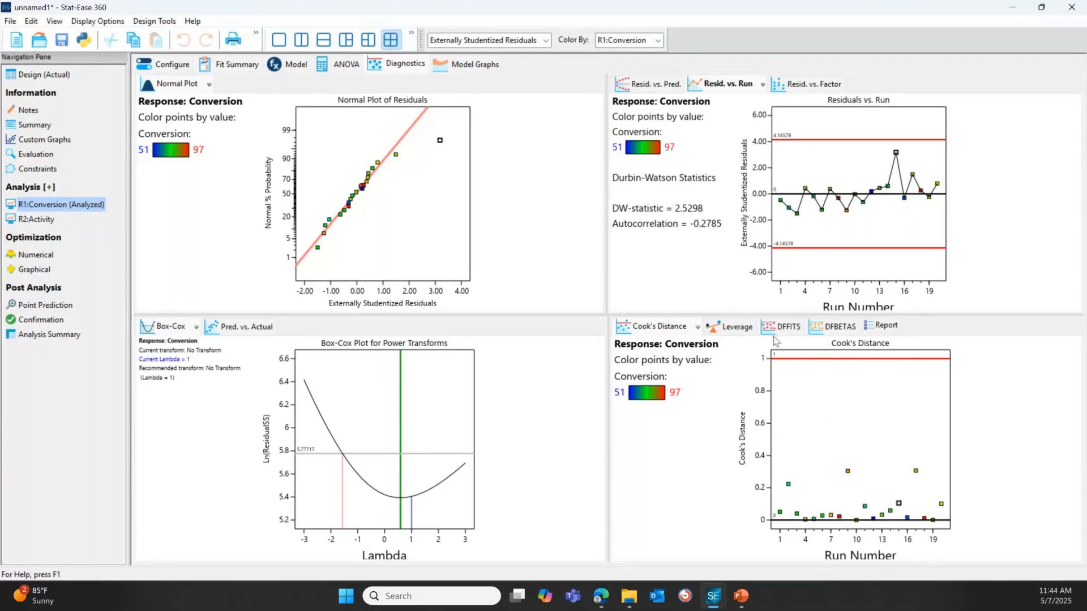
click(790, 327)
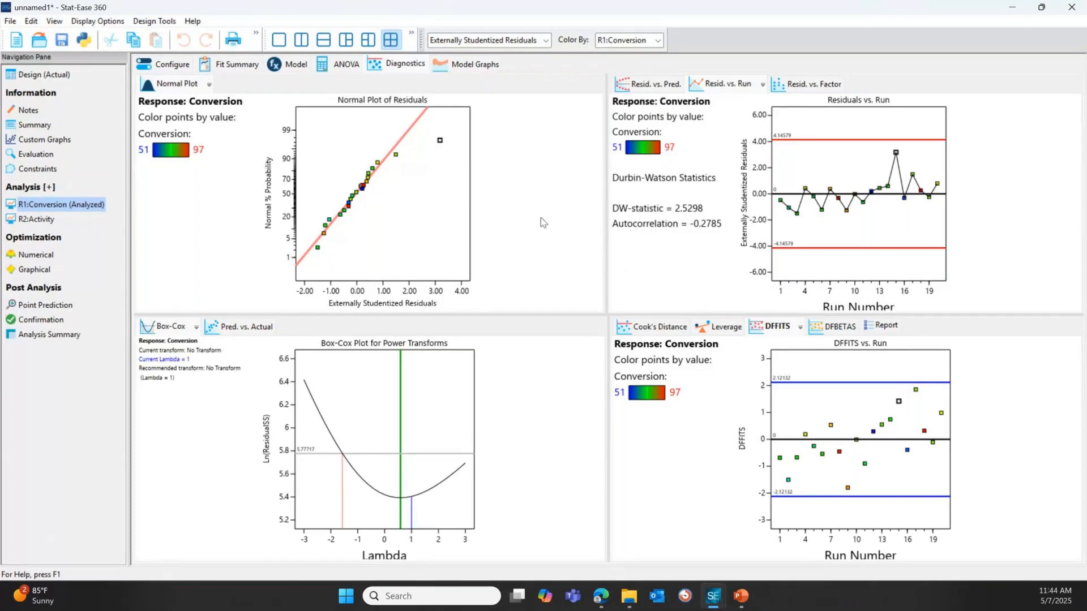
Step: Show the Conversion model as a 3D surface, rotate it, and set catalyst to 2.21
click(472, 65)
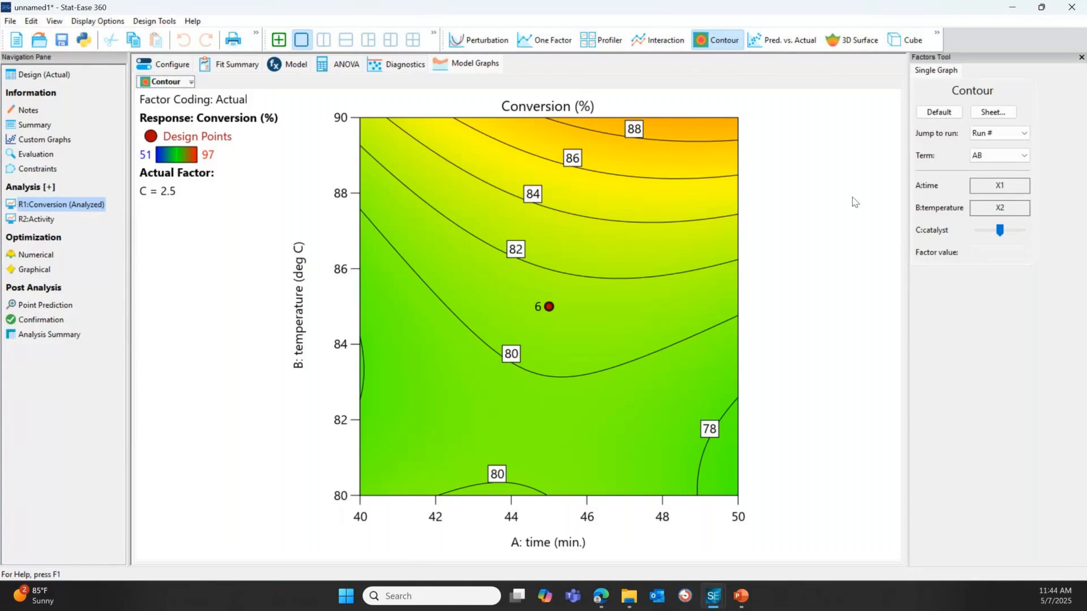
click(853, 45)
drag(657, 373, 553, 354)
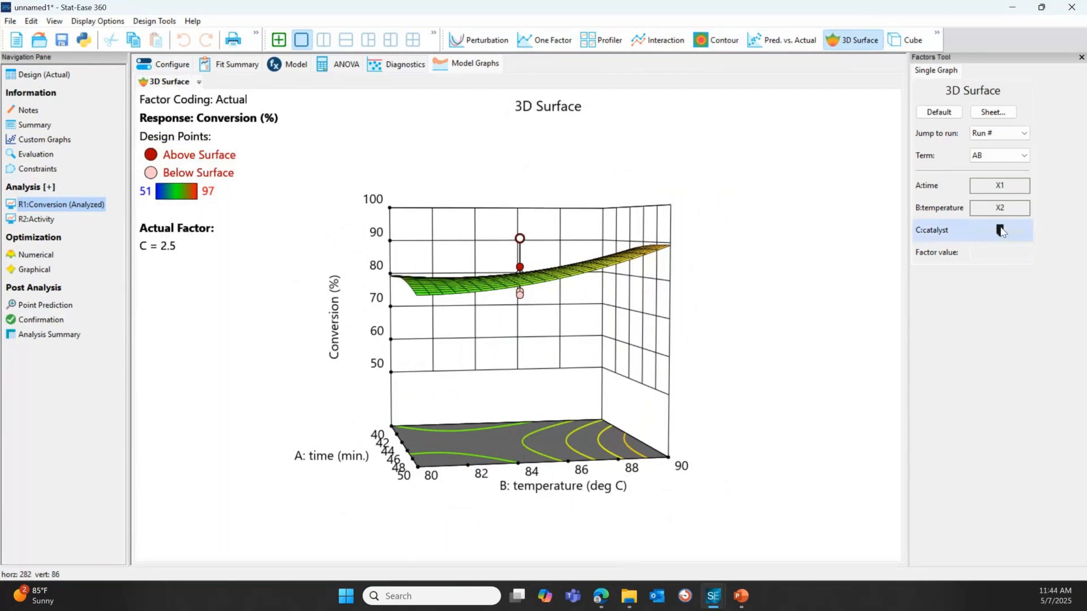
mouse_move(993, 232)
mouse_down()
mouse_move(958, 230)
mouse_move(1010, 235)
mouse_move(1039, 258)
mouse_move(976, 245)
mouse_move(996, 248)
mouse_move(985, 249)
mouse_up()
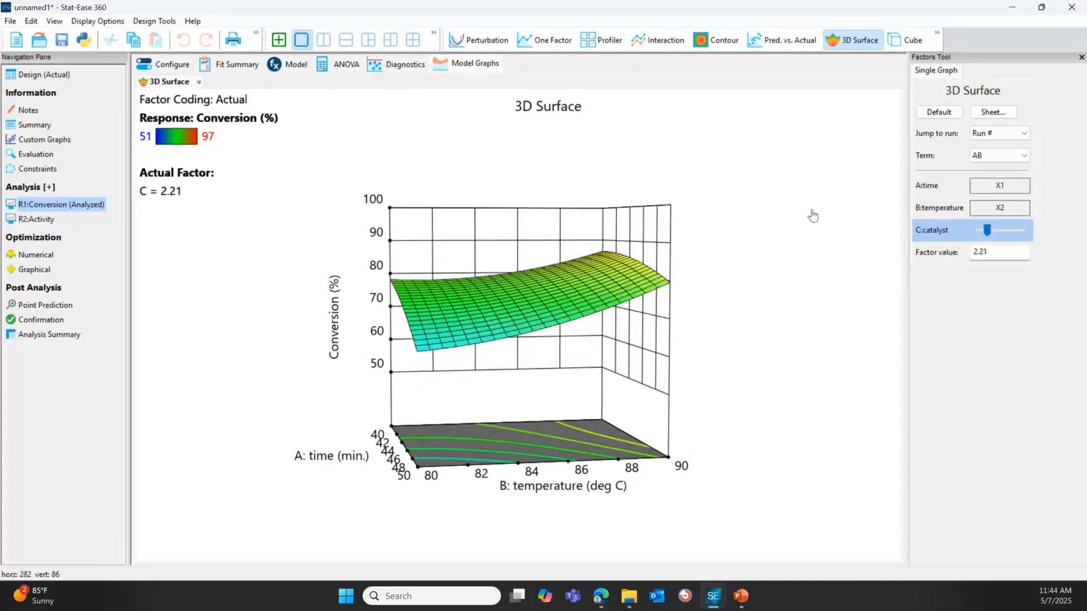
Step: Start the Activity analysis and compute its linear model ANOVA, highlighting the p-value column and the B-temperature row
click(47, 220)
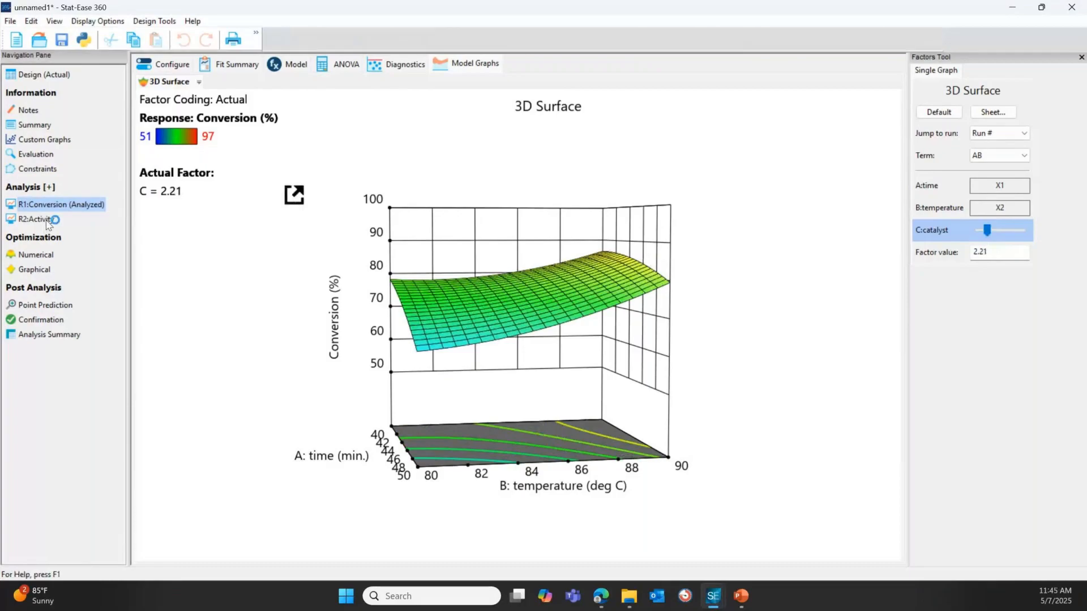
click(188, 301)
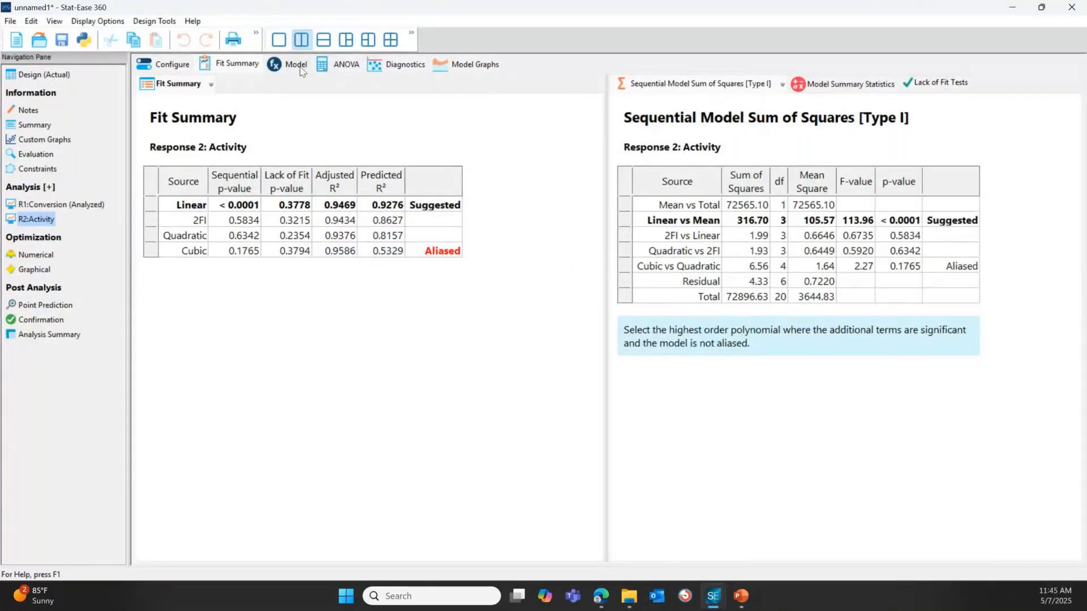
click(340, 67)
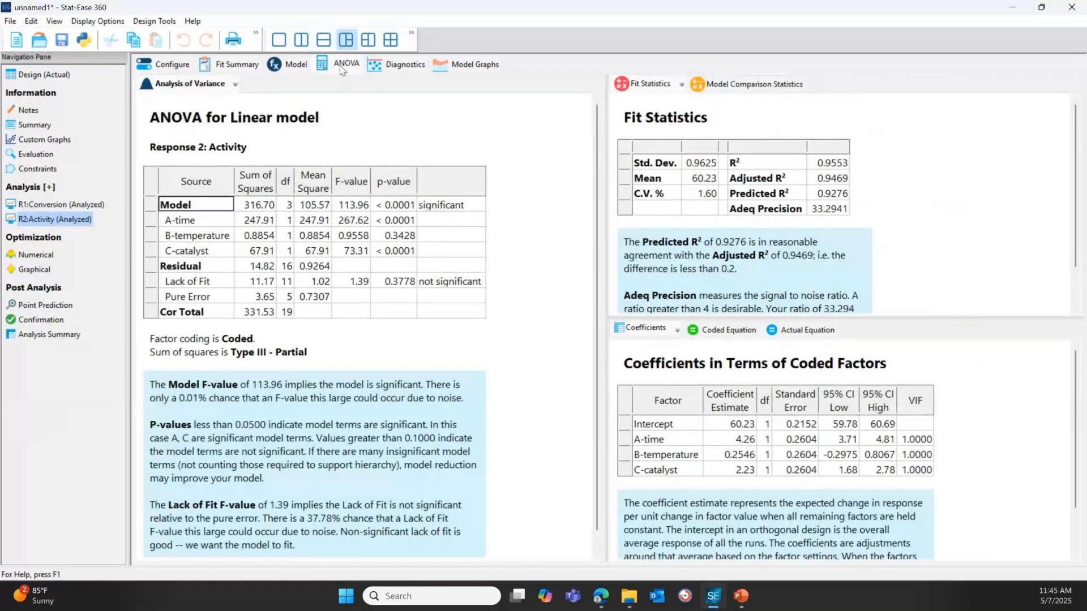
click(406, 184)
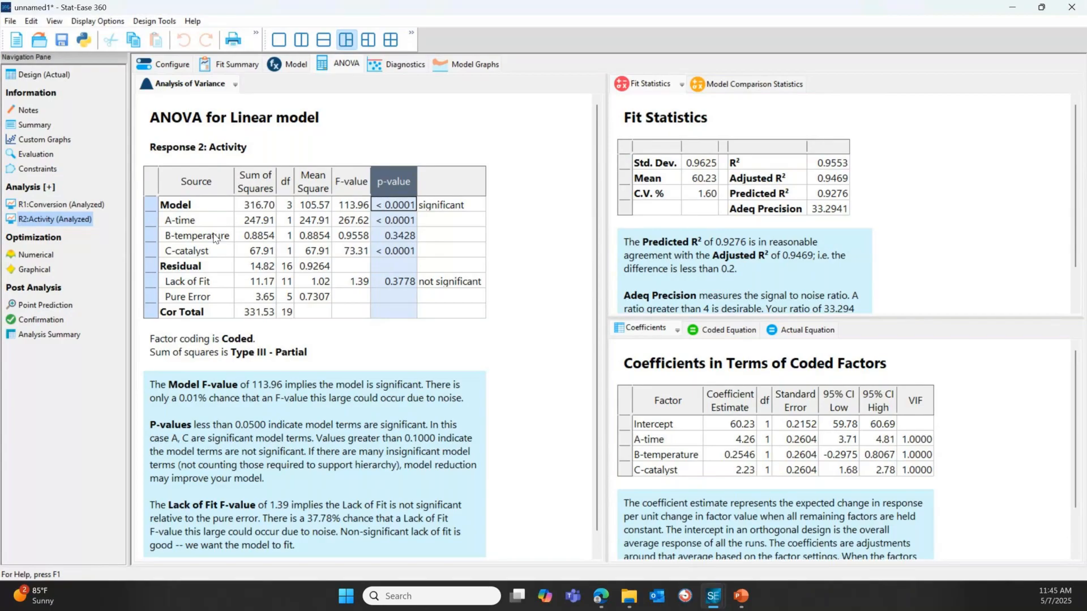
click(168, 239)
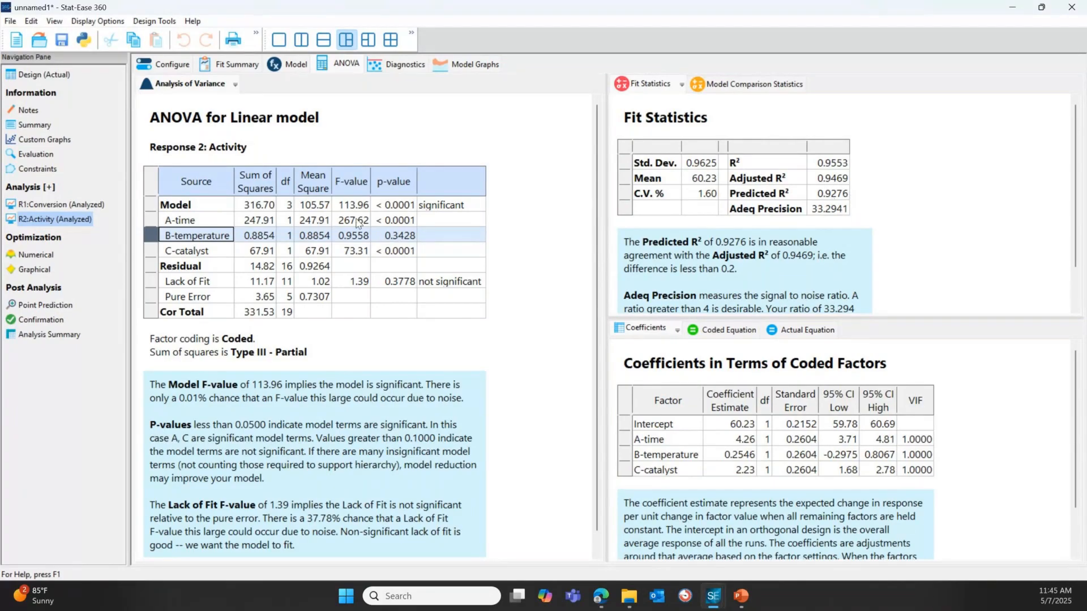
Step: Remove B-temperature from the Activity model and review the reduced model's ANOVA, diagnostics and model graph
click(296, 65)
double_click(202, 134)
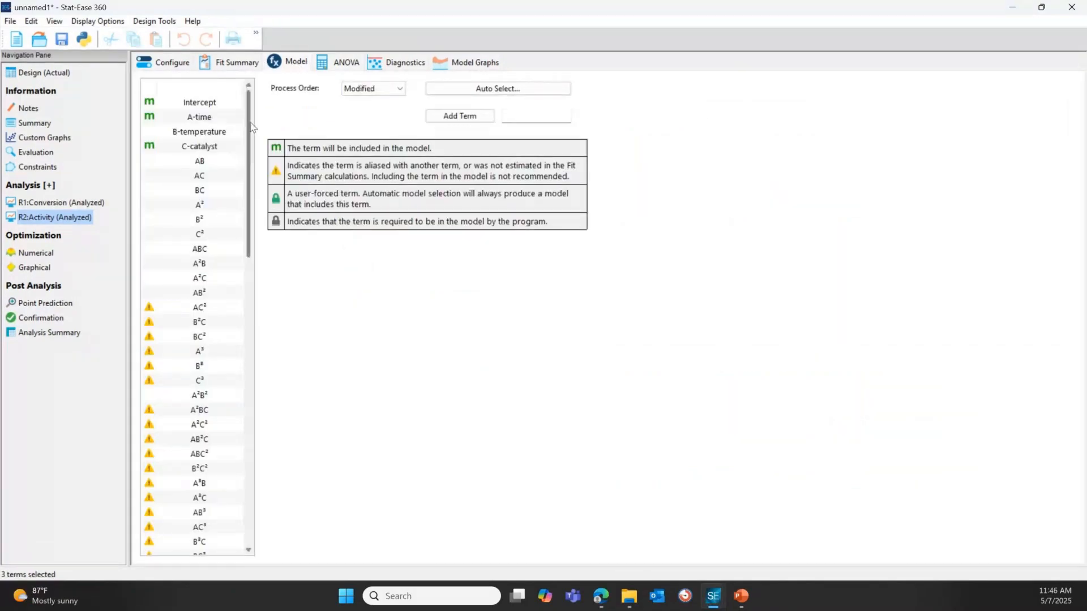
click(342, 65)
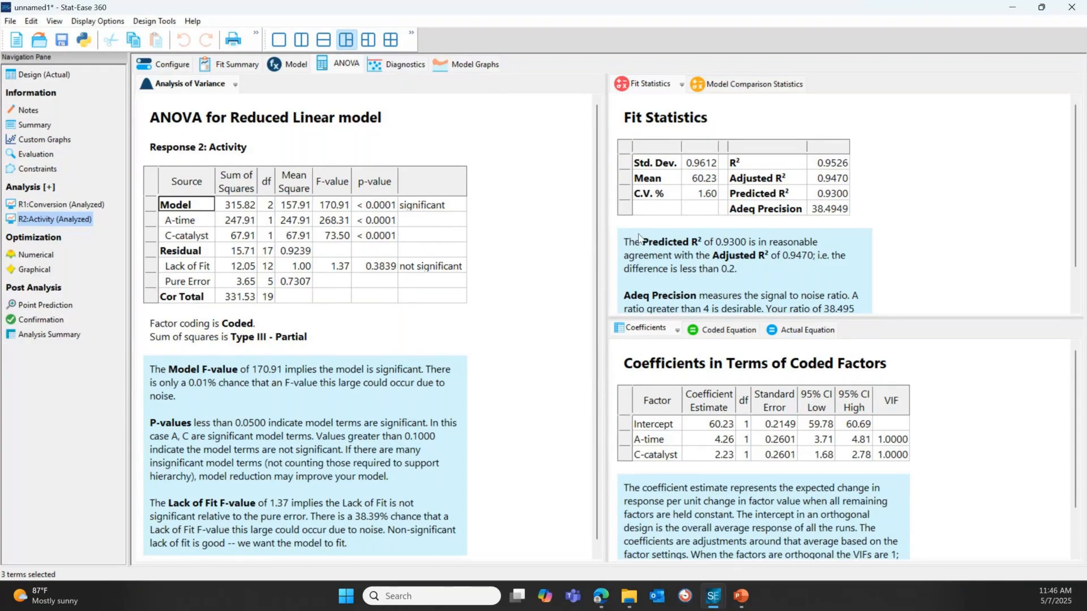
click(410, 62)
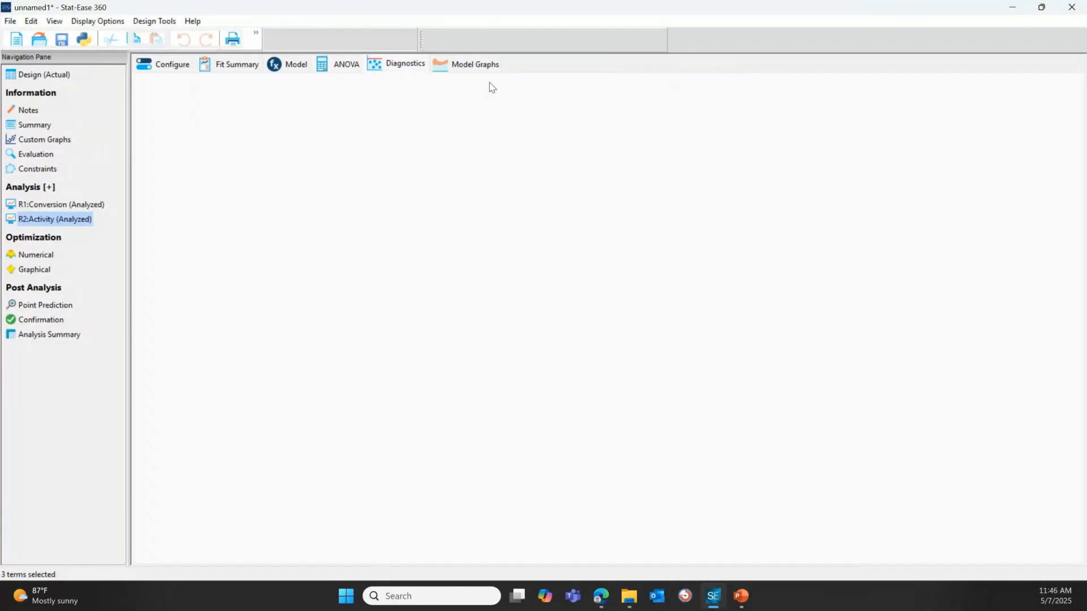
click(483, 65)
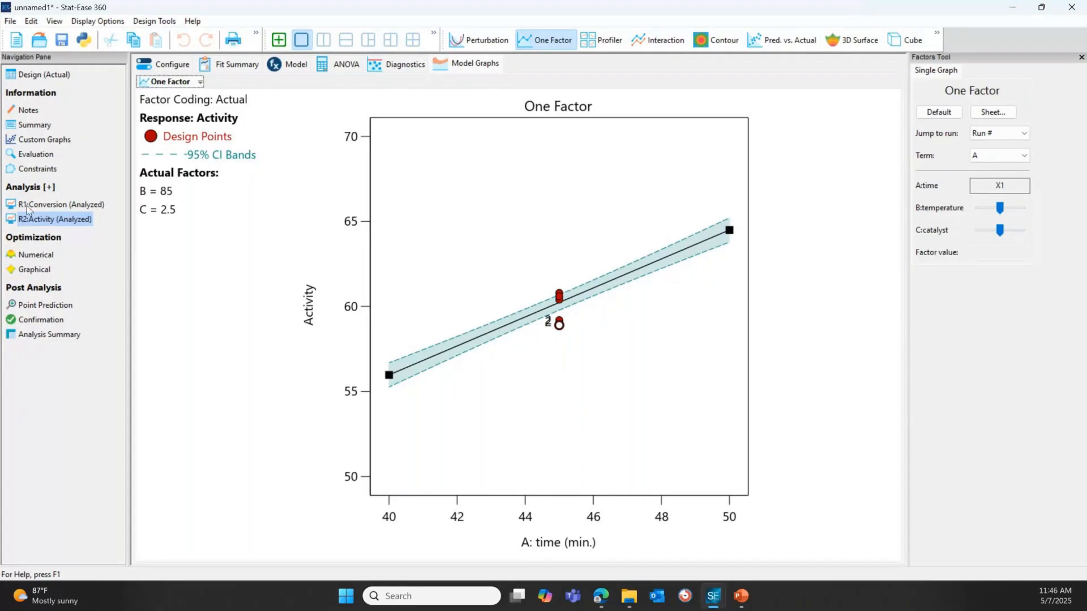
Step: Set the numerical optimization goal for Conversion to maximize, with a lower limit of 80 and an upper limit of 100
click(43, 257)
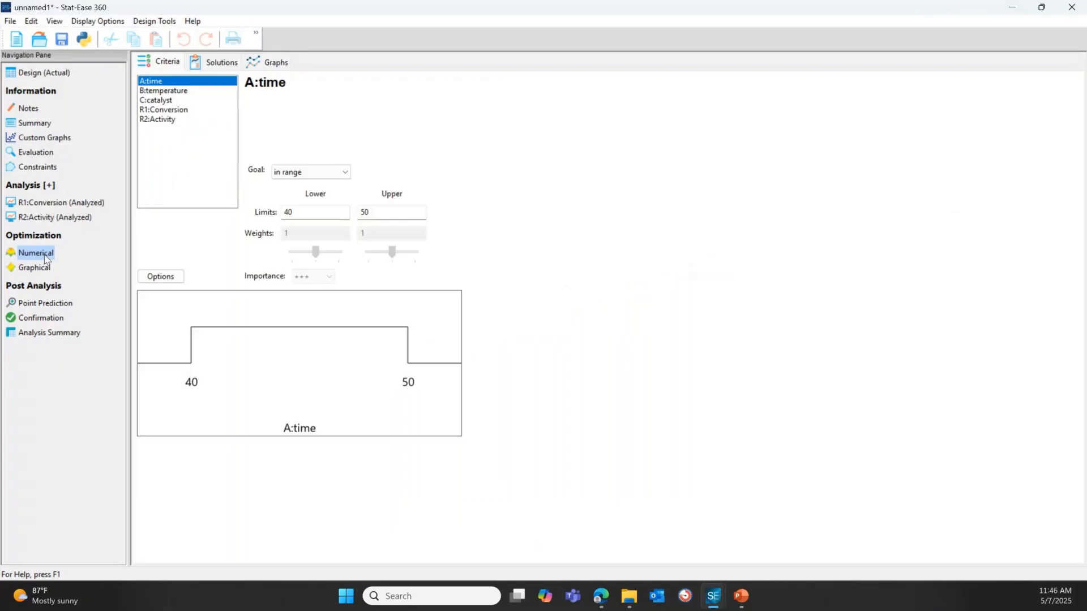
click(173, 111)
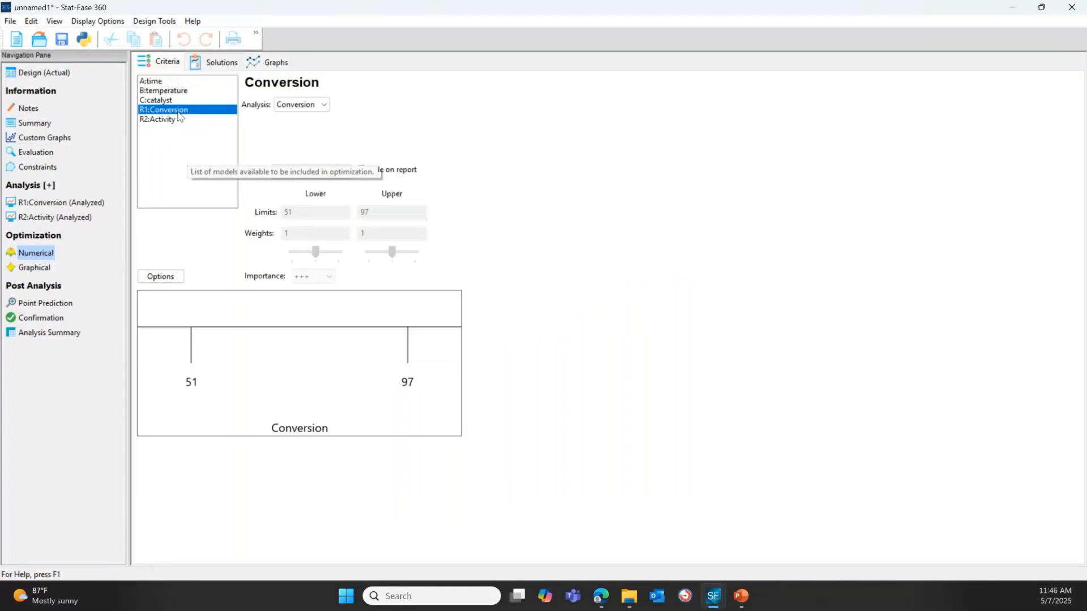
click(336, 173)
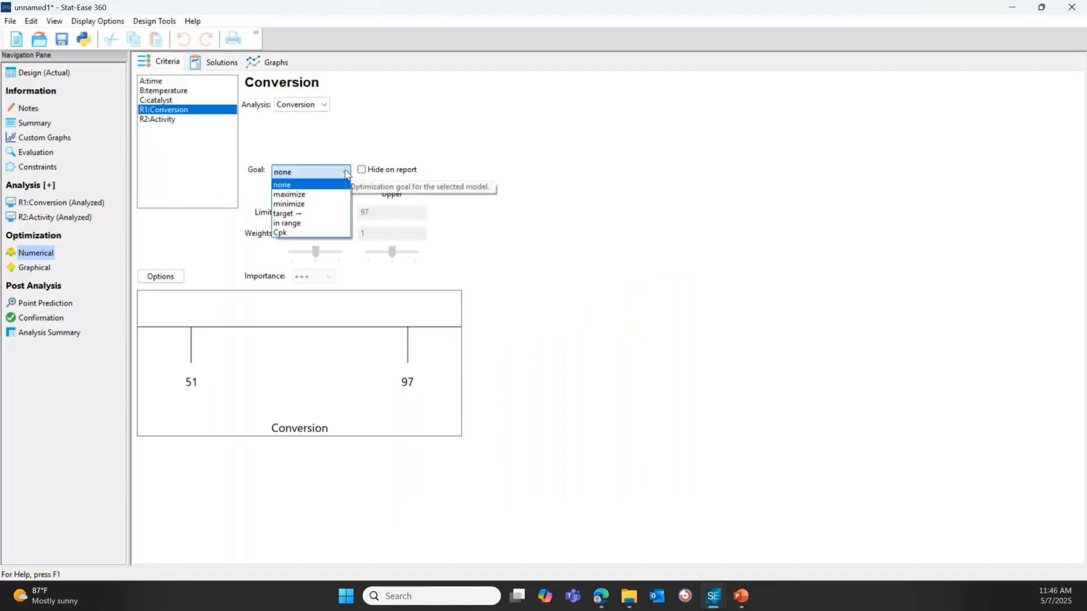
click(312, 196)
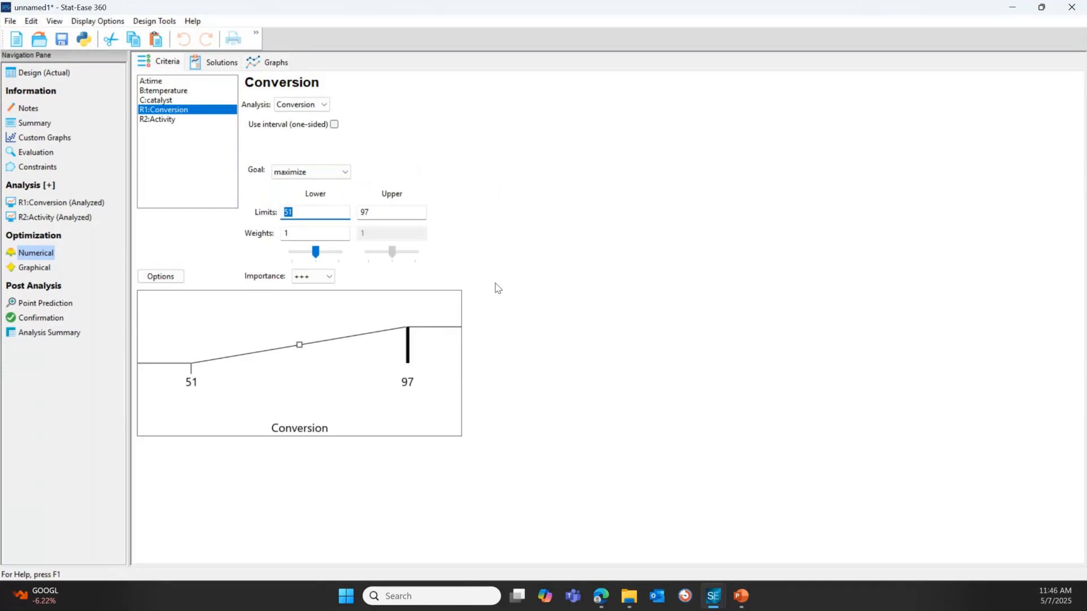
key(Tab)
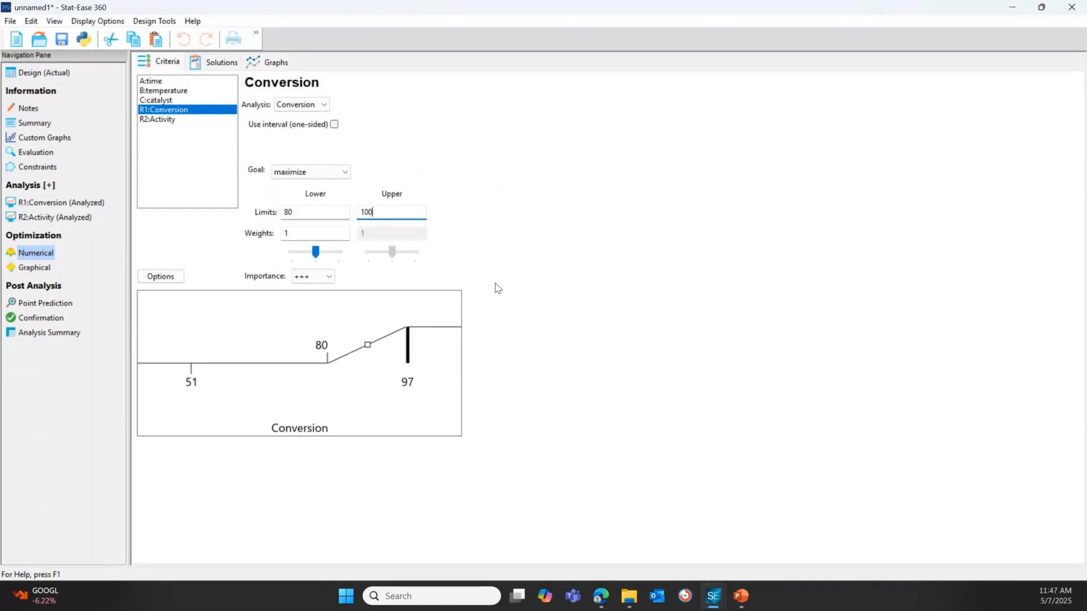
text(100)
key(Tab)
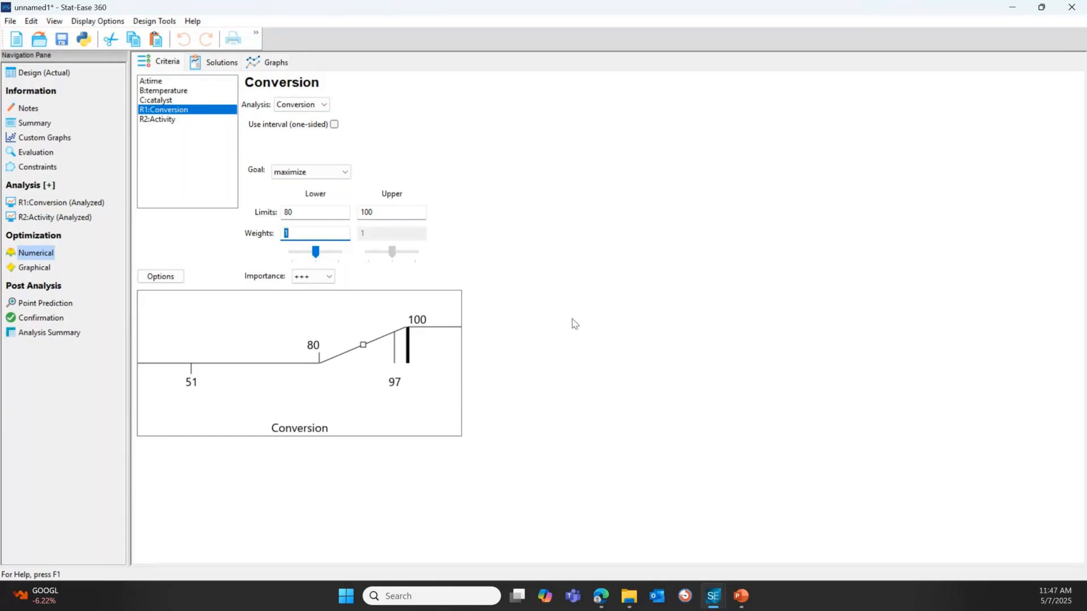
Step: Set the numerical optimization goal for Activity to a target of 63, with a lower limit of 60 and an upper limit of 66
click(168, 120)
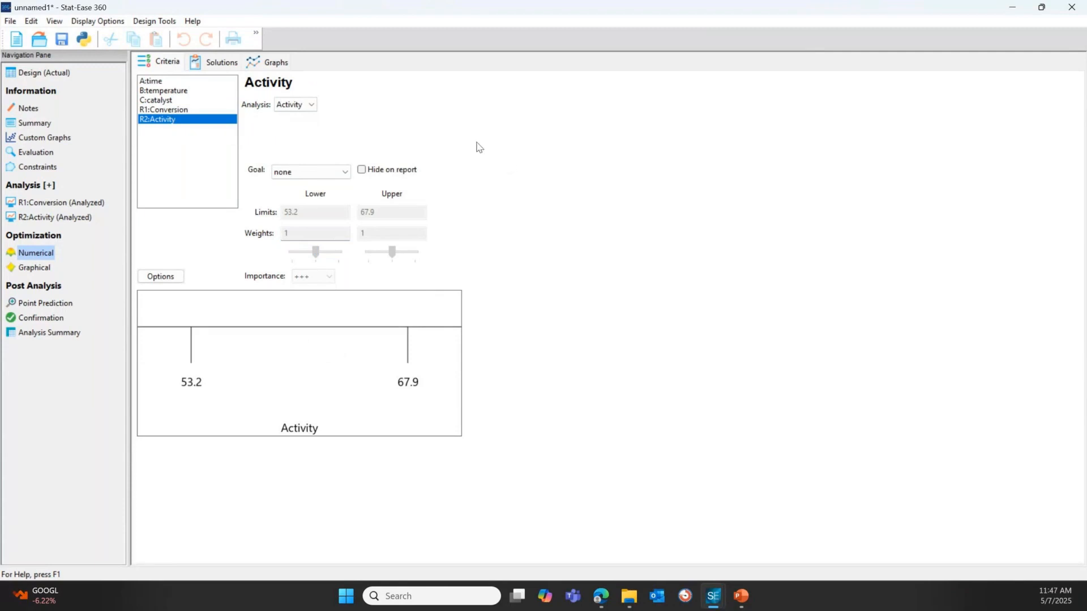
click(345, 172)
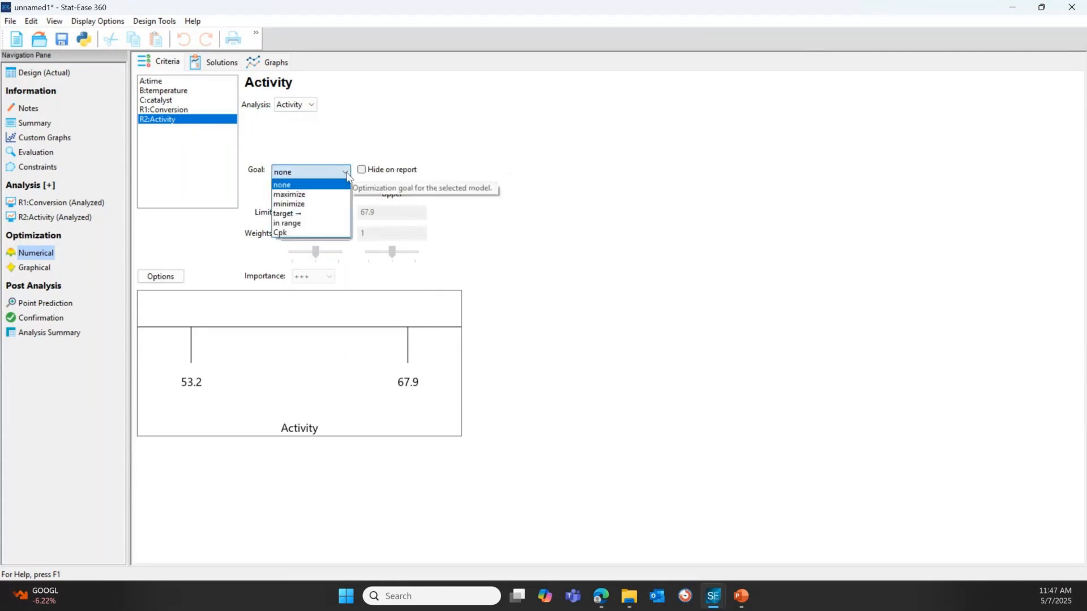
click(300, 214)
double_click(400, 172)
text(63)
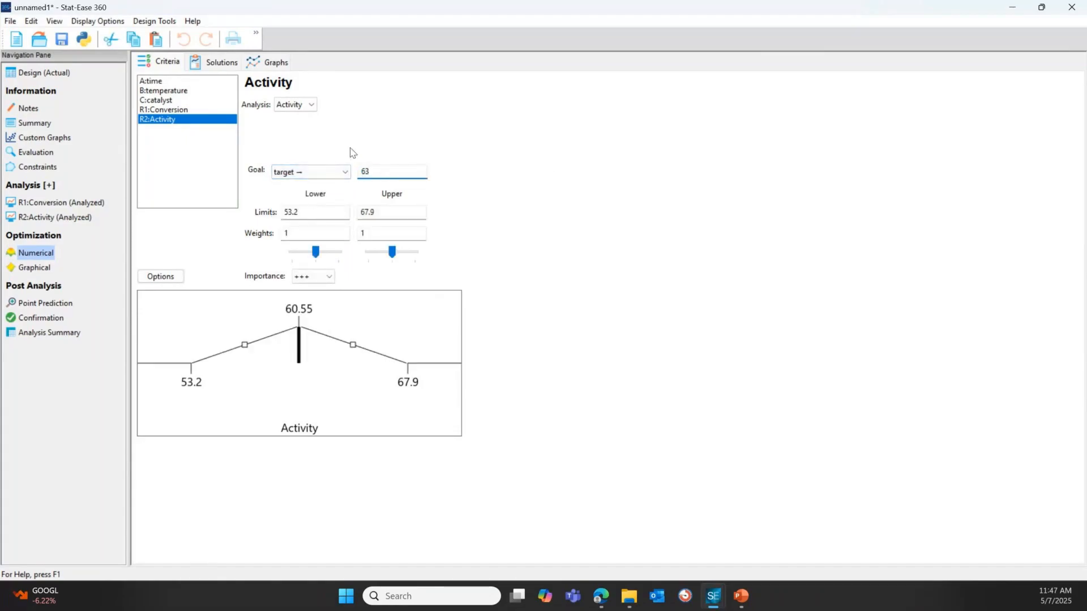
key(Tab)
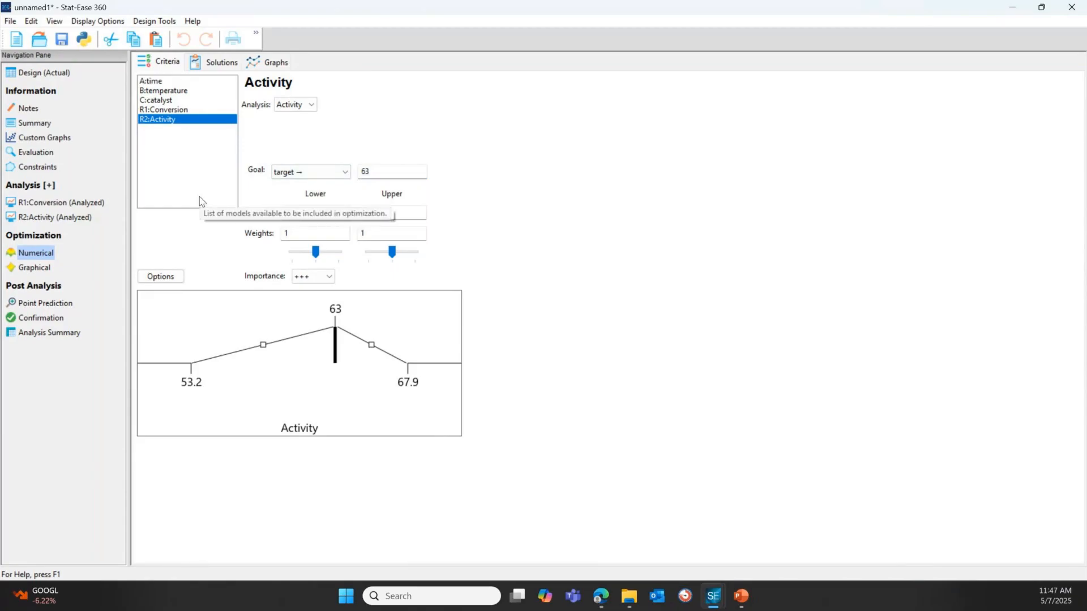
text(60)
key(Tab)
text(66)
key(Tab)
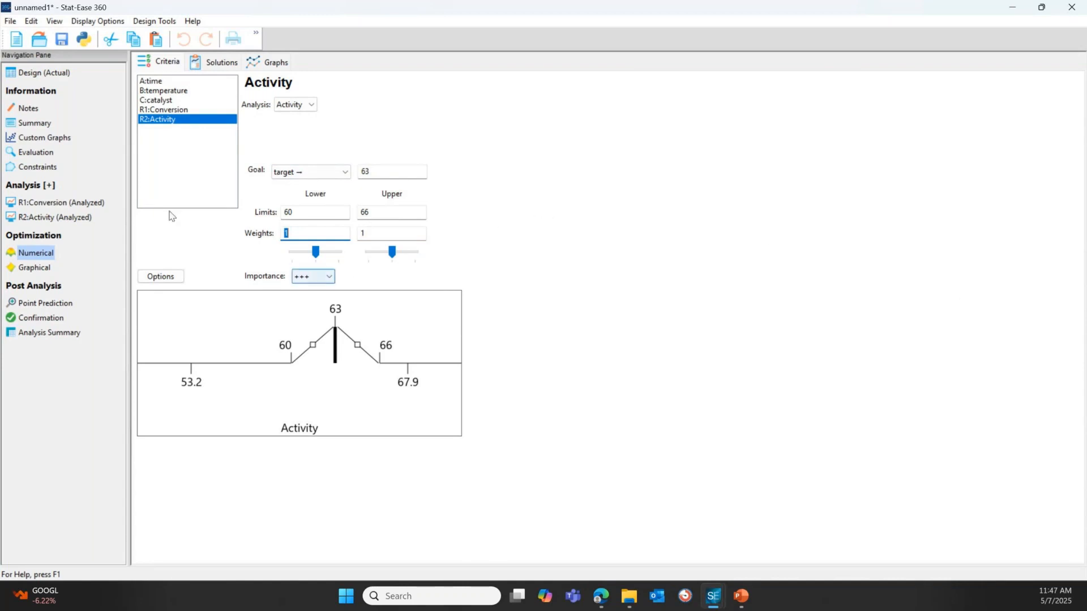
Step: Try a lower weight of about 1.41 on the Activity desirability ramp and reset the weight to 1
click(321, 276)
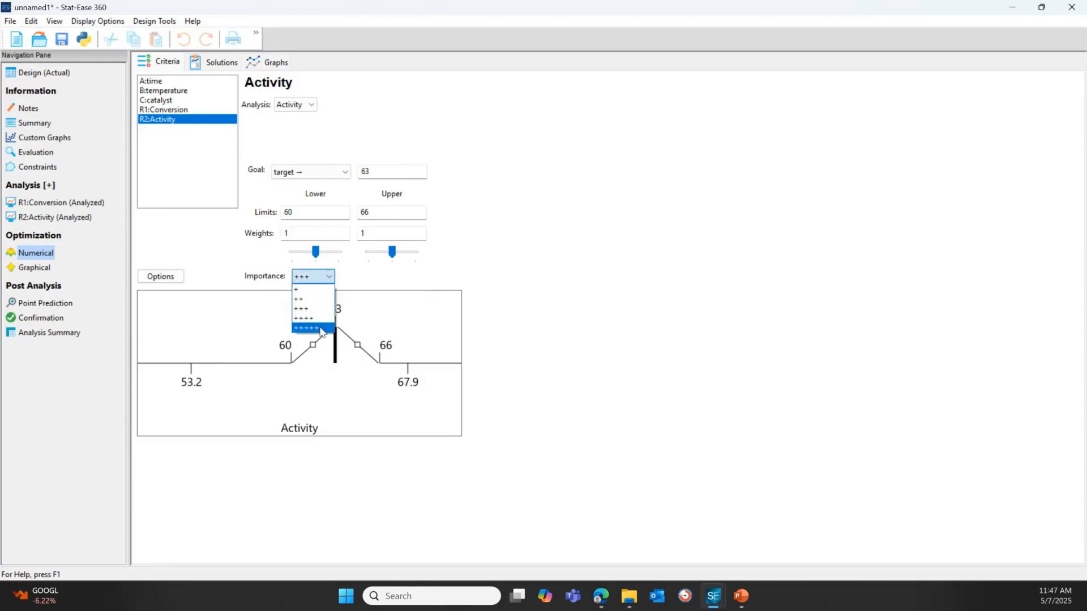
click(523, 240)
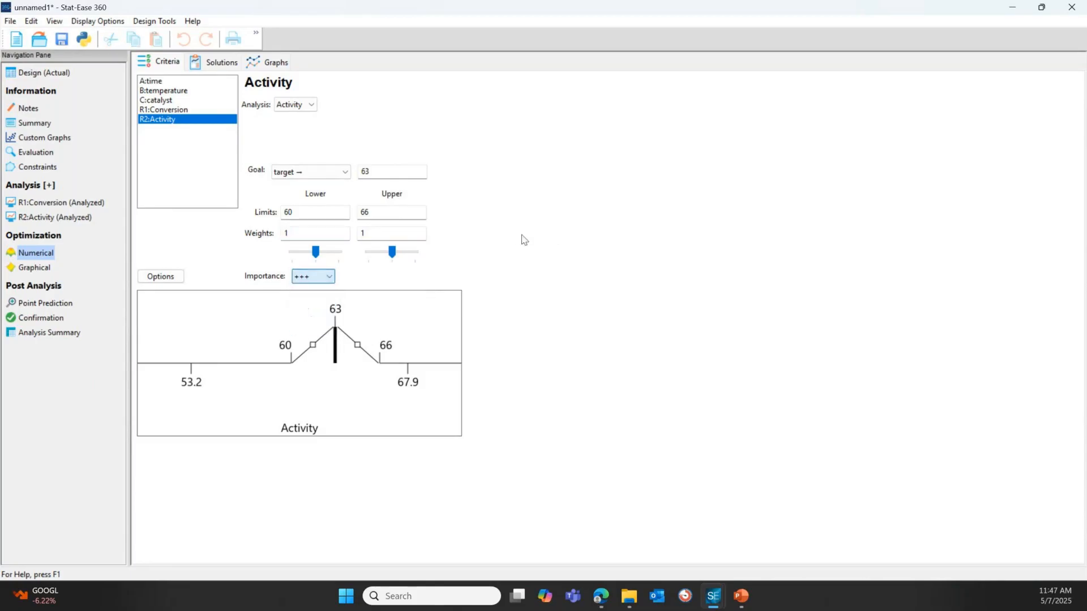
drag(312, 345, 316, 354)
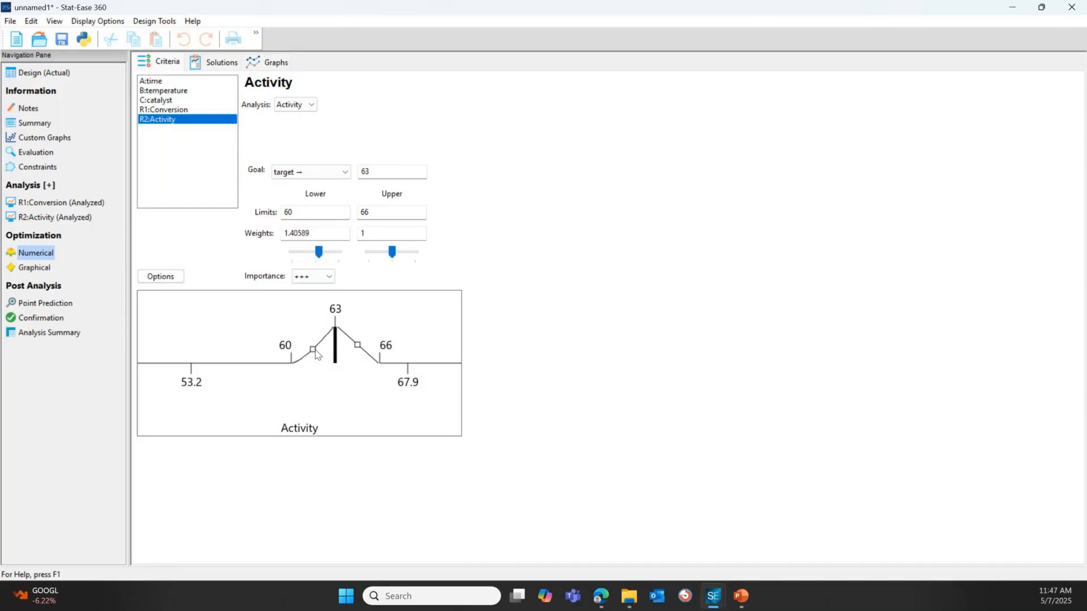
double_click(323, 232)
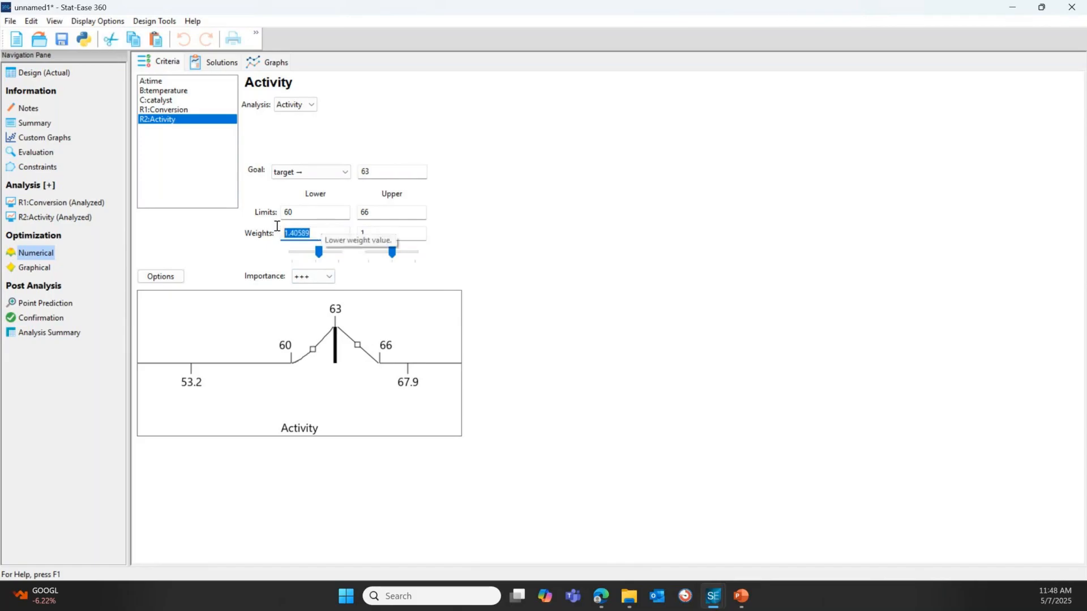
text(1)
key(Tab)
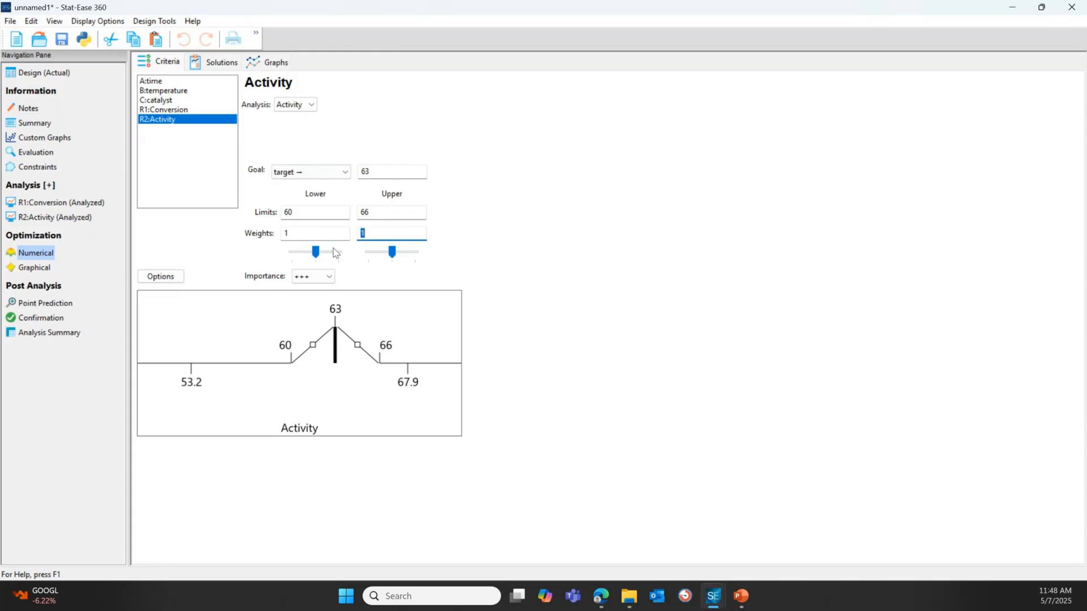
Step: Generate the numerical optimization solutions and switch to the Reaction Case Study slide in the PowerPoint presentation
click(222, 64)
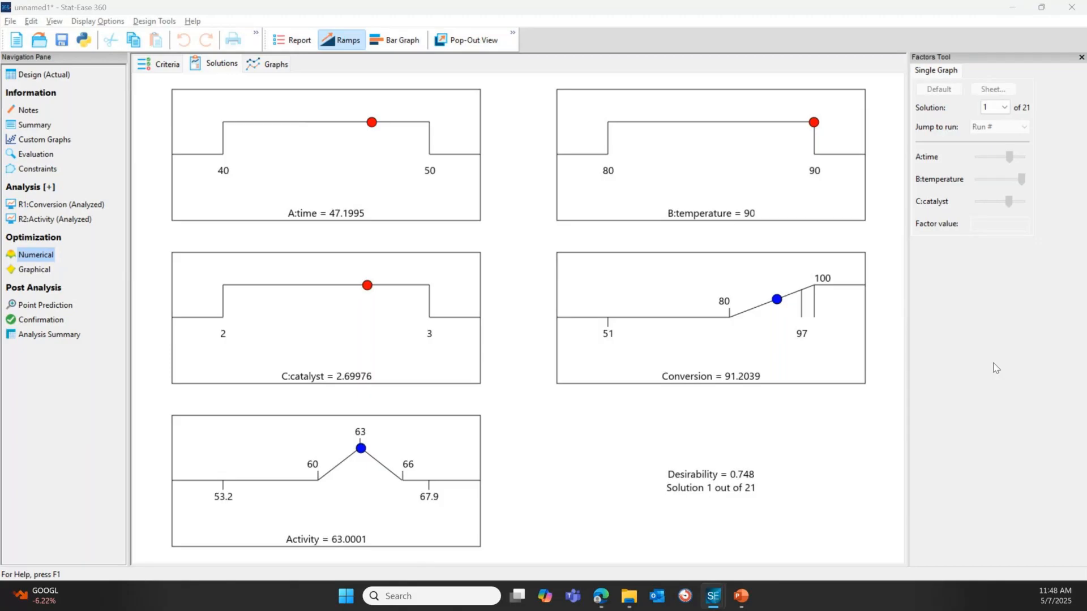
key(alt+Tab)
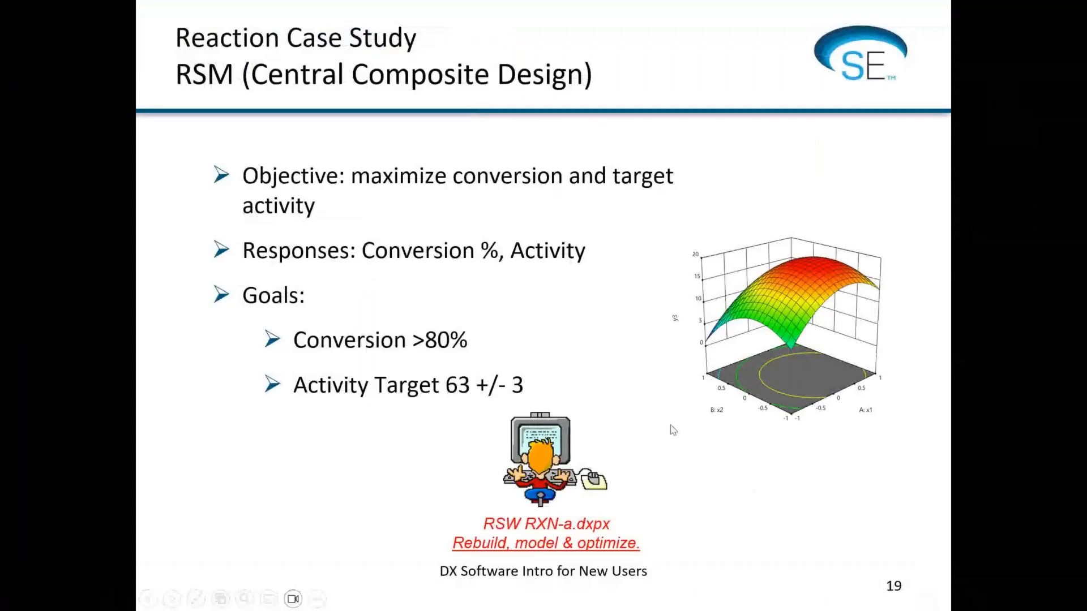
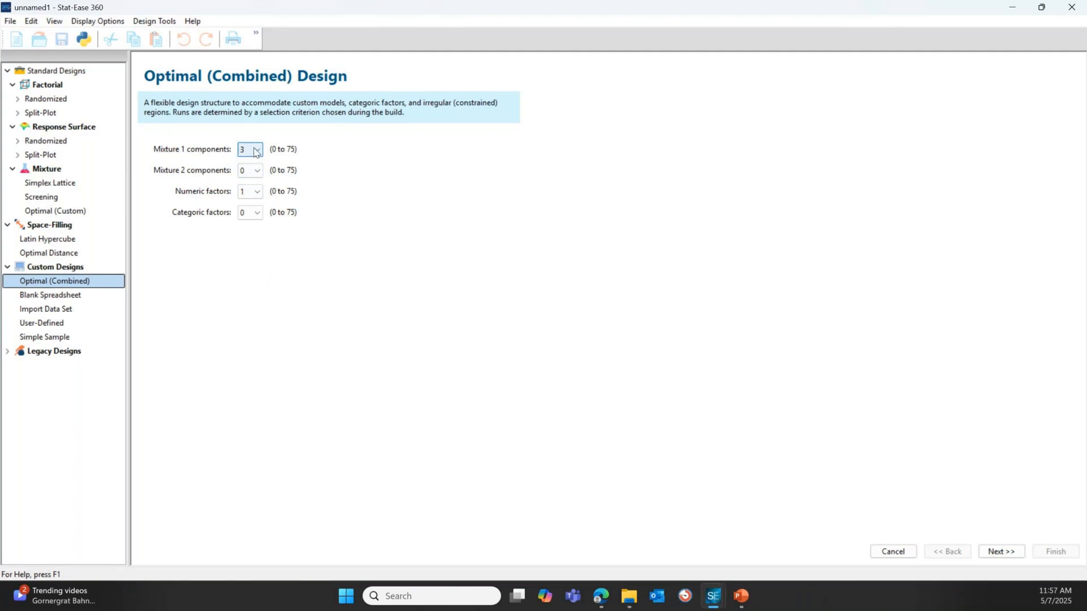
Step: Examine the component and factor count settings of the combined design and the built-in tutorials, including Combined Mixture-Process - Fish Patties
click(257, 173)
click(245, 218)
click(253, 196)
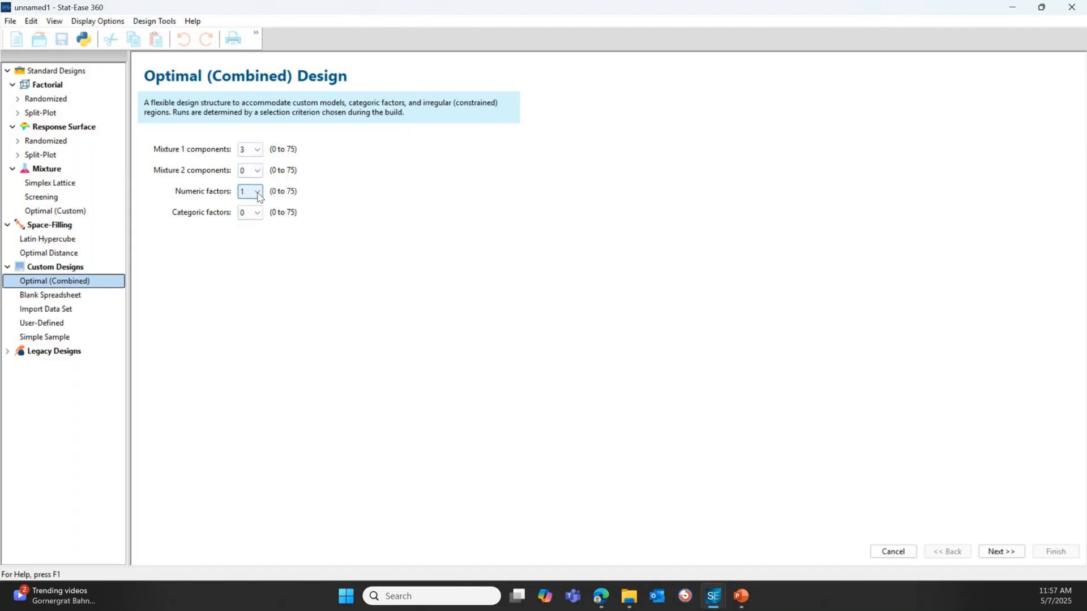
click(257, 219)
click(193, 23)
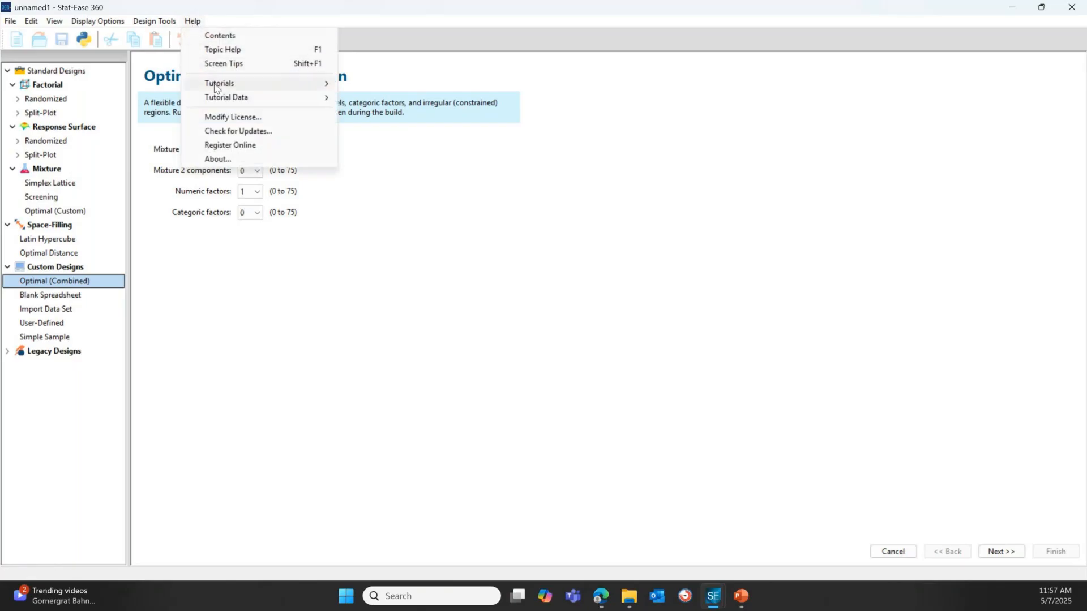
mouse_move(217, 89)
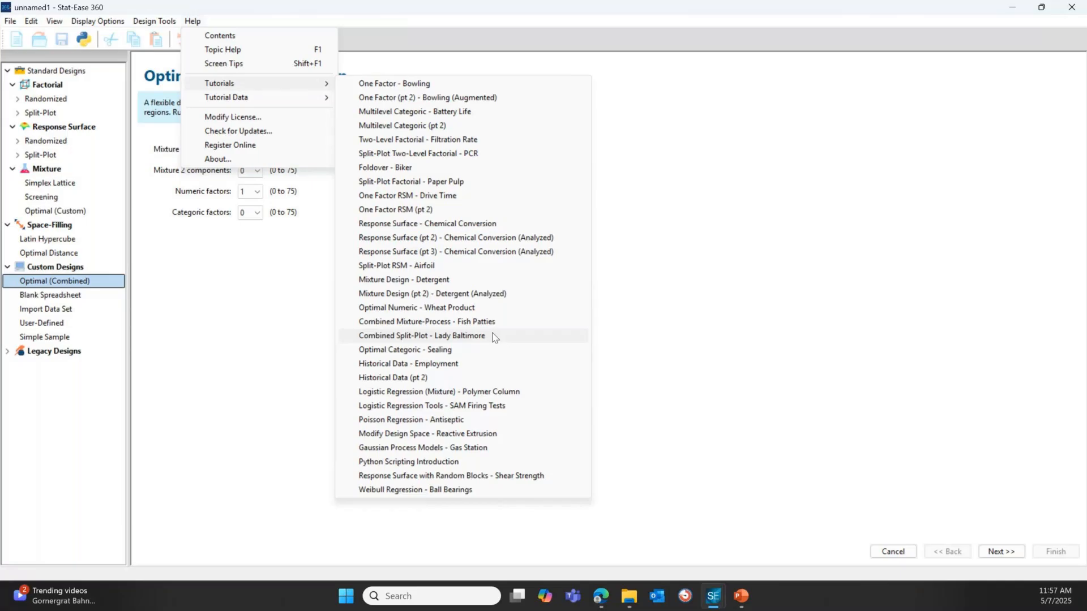
mouse_move(273, 102)
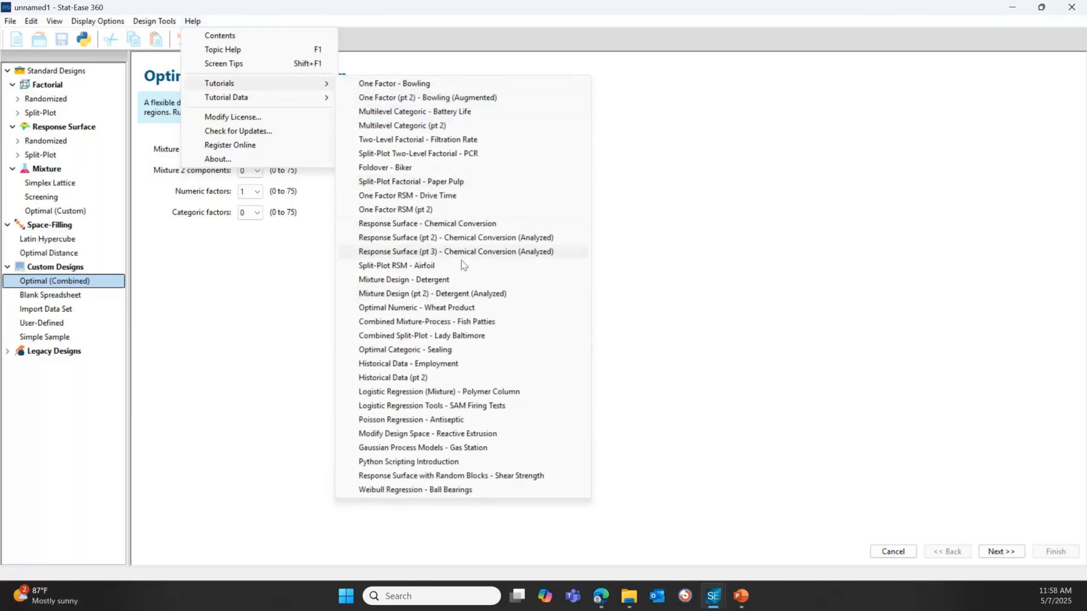
click(445, 321)
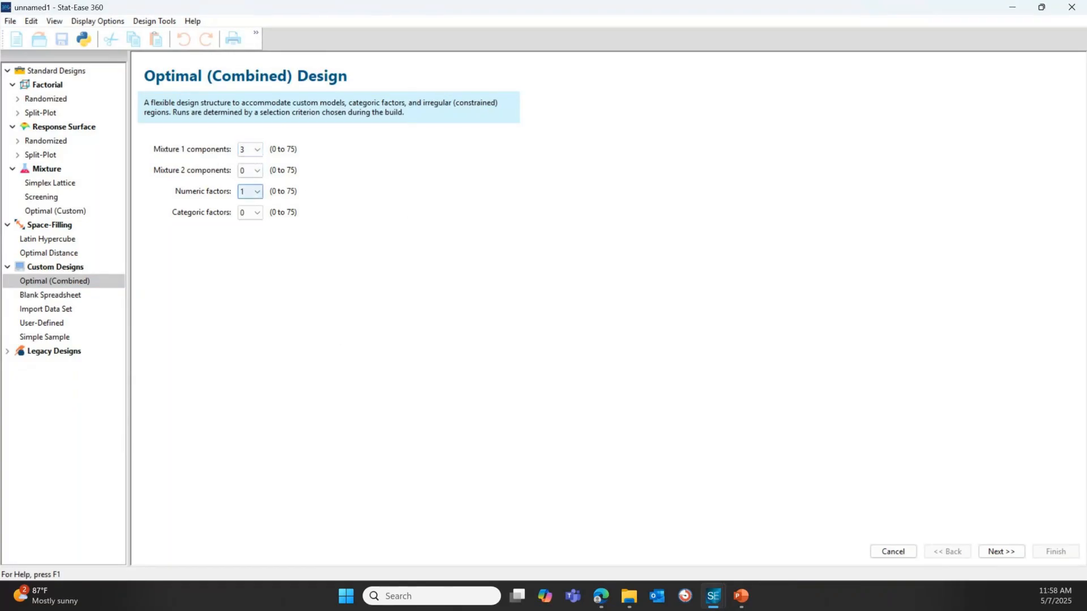
Step: Build the I-optimal combined design from mixture components EA, MMA and TEC, the Coating factor (15 to 25 ml) and the two Dissolve responses
click(1001, 552)
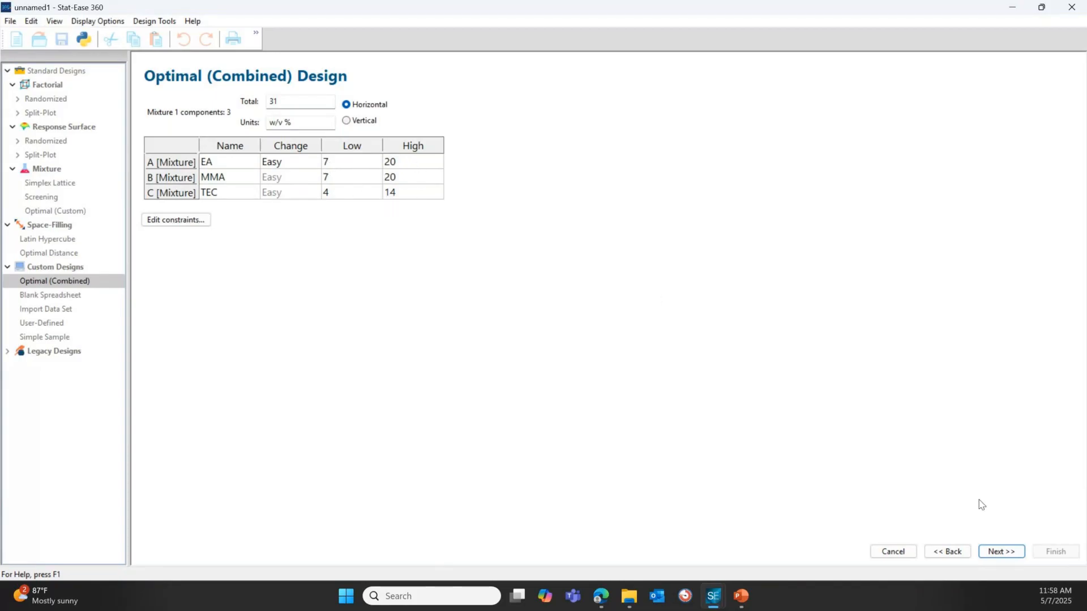
click(1013, 552)
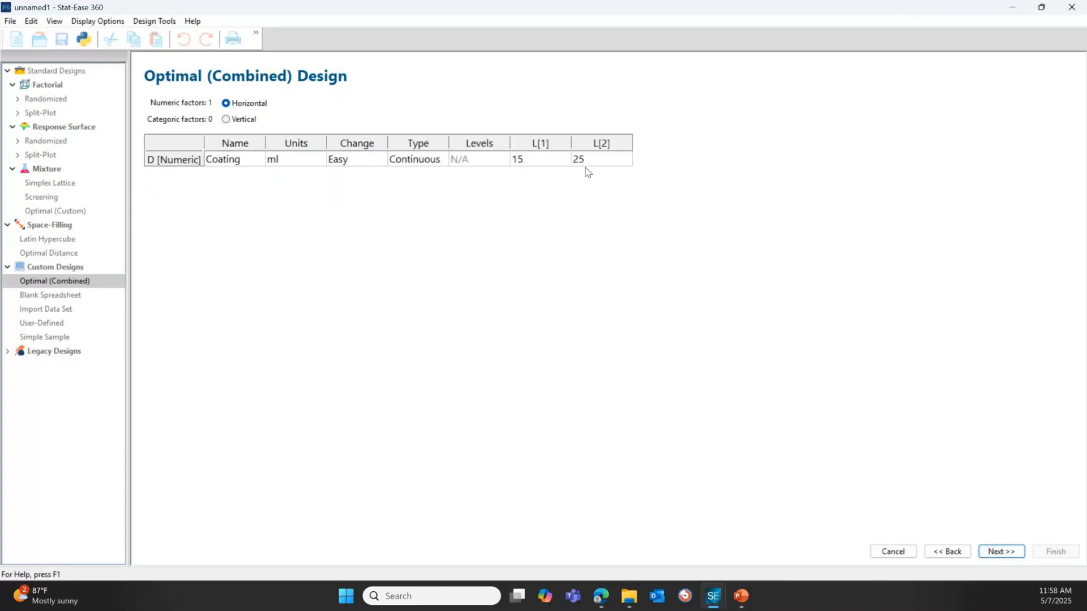
click(1000, 552)
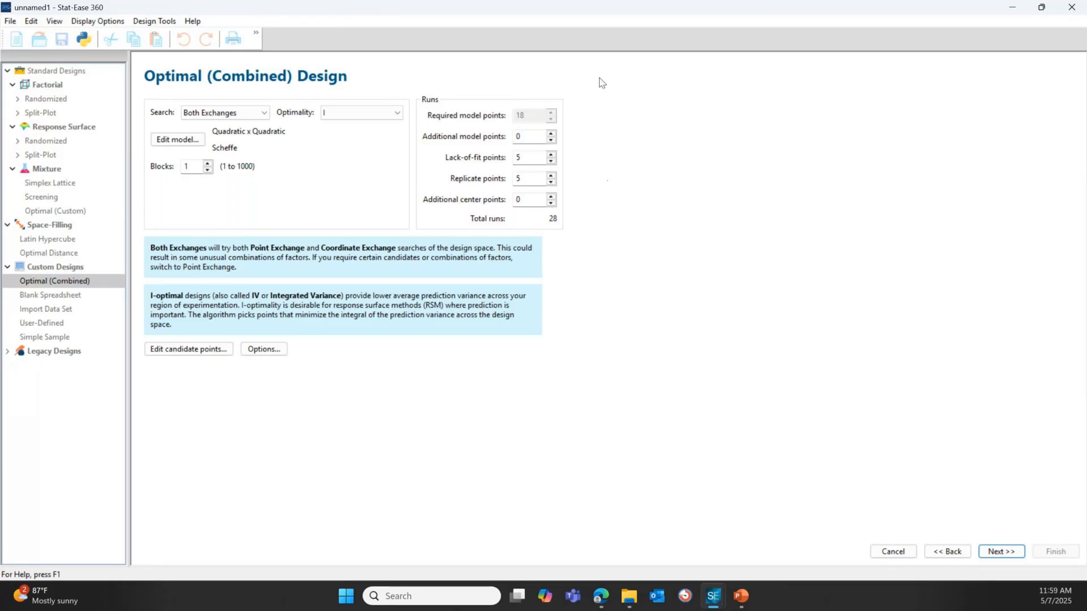
click(1013, 555)
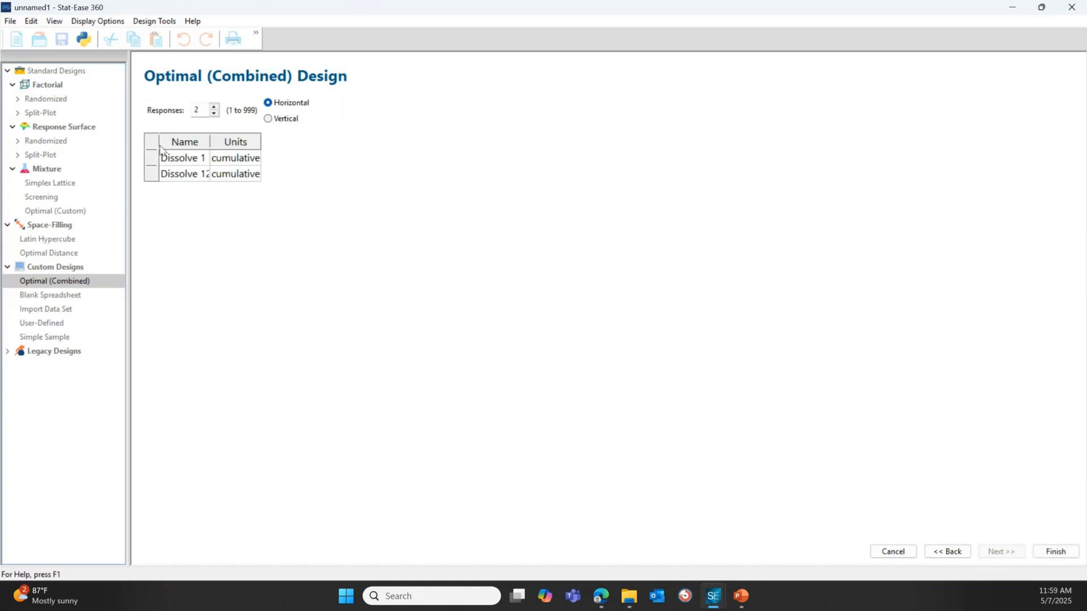
double_click(209, 143)
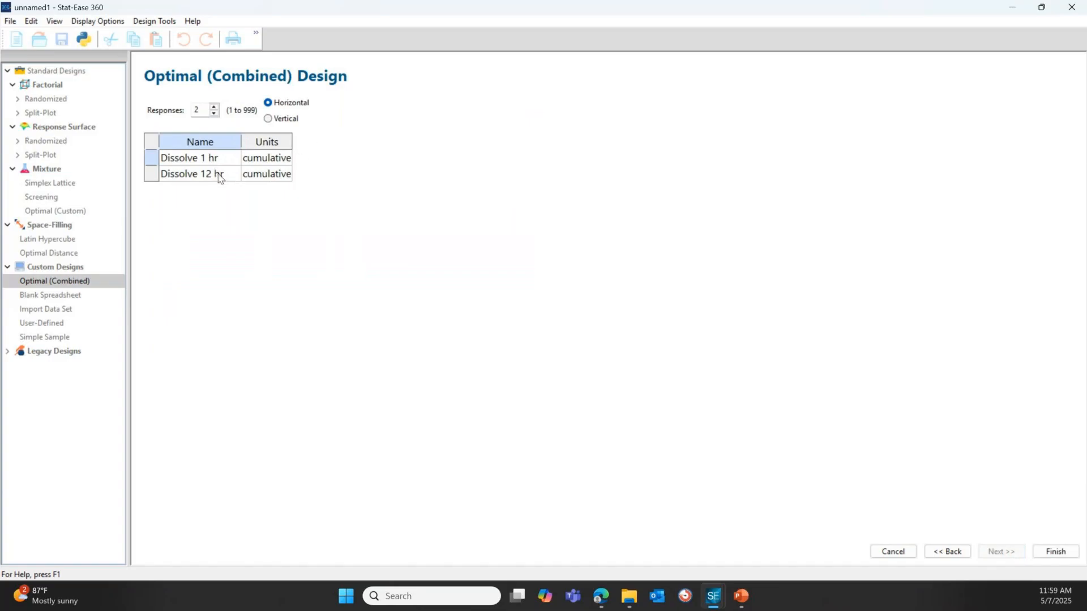
click(1054, 553)
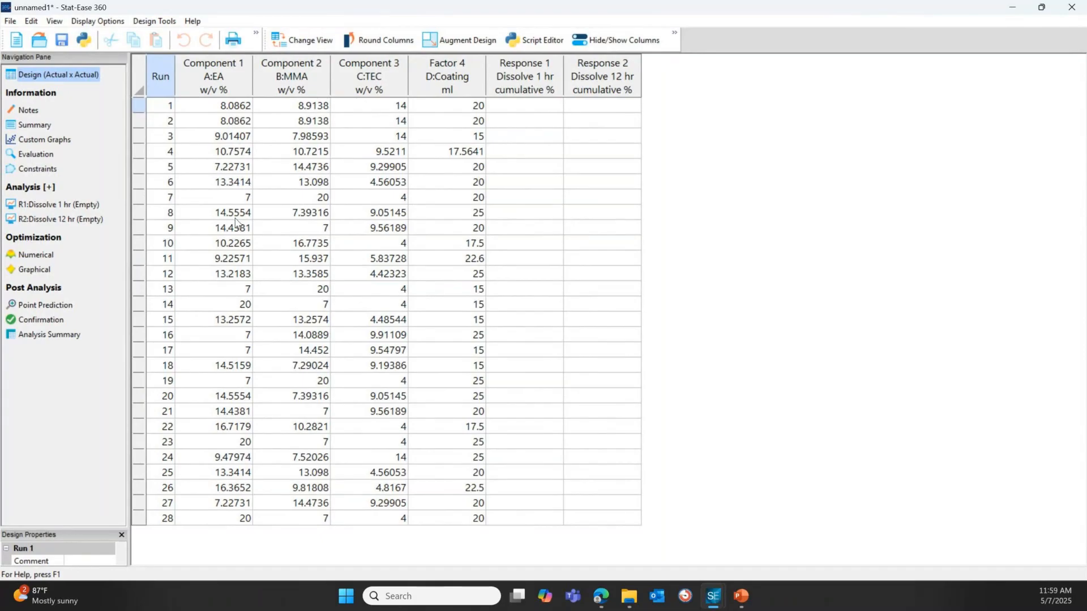
Step: Round the mixture component values in the design to 1 decimal place
right_click(240, 83)
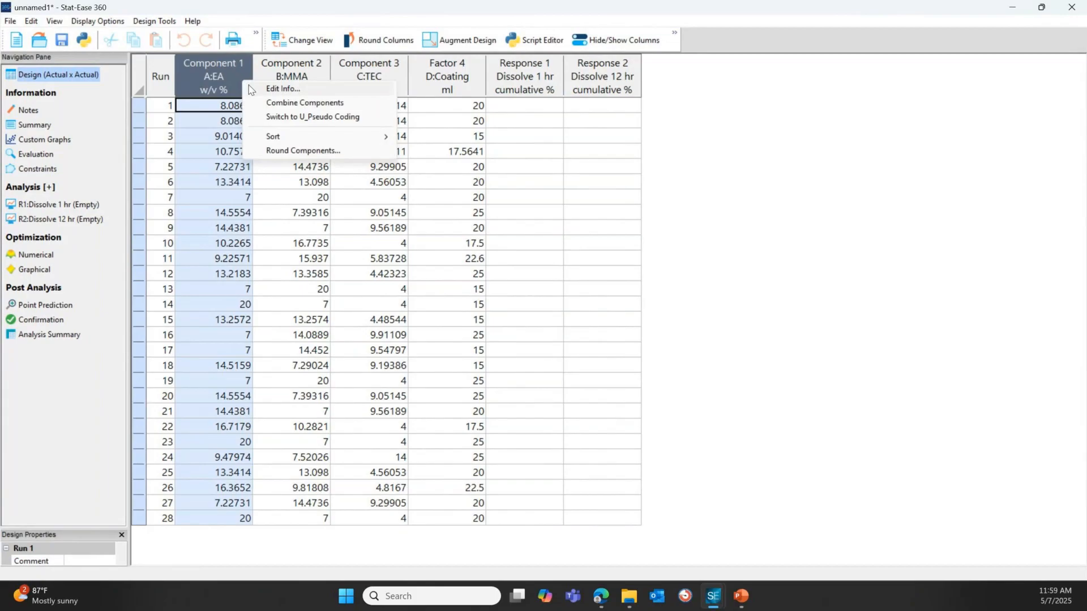
click(287, 152)
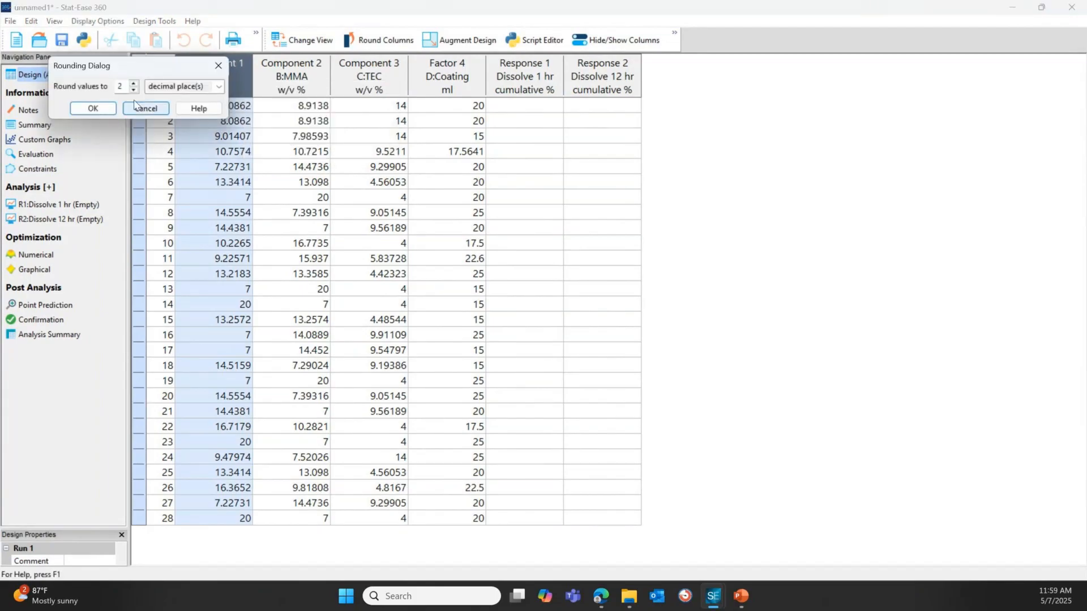
click(134, 92)
click(94, 110)
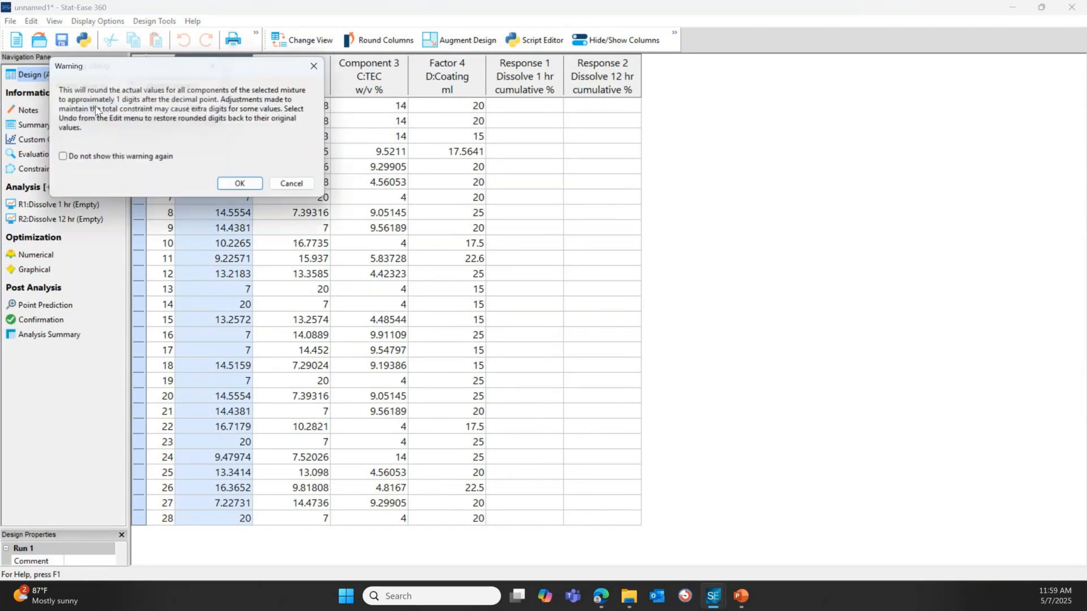
click(240, 185)
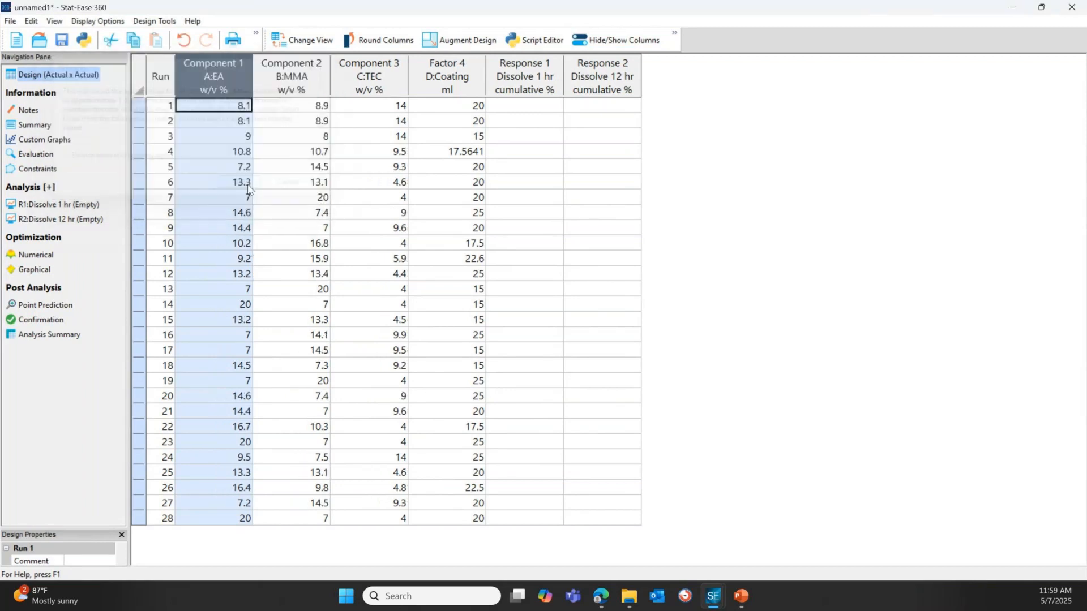
Step: Round the Coating factor values to 0 decimal places
right_click(465, 93)
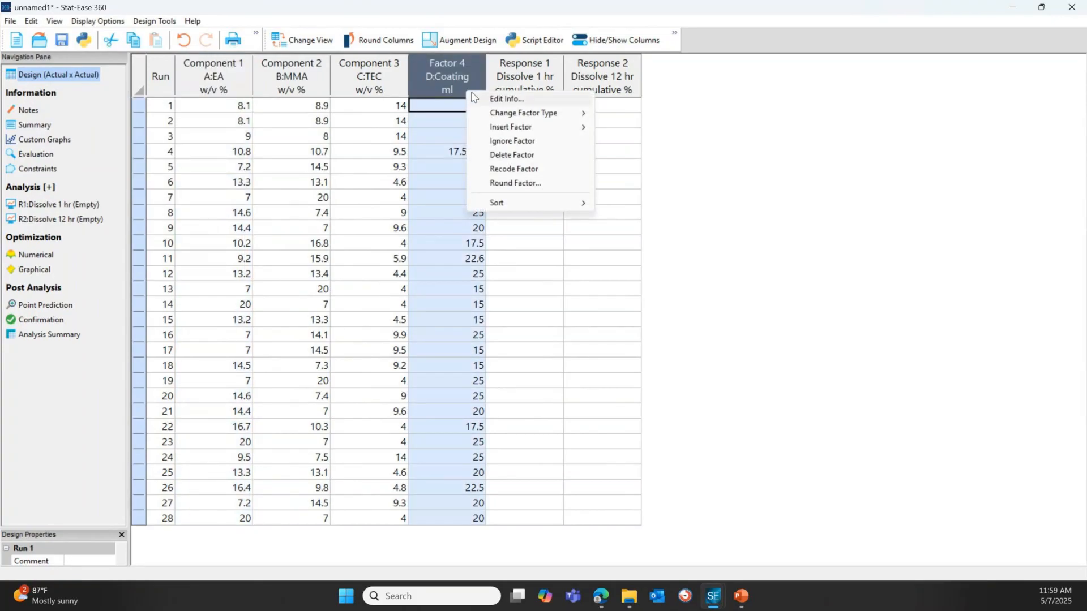
click(514, 183)
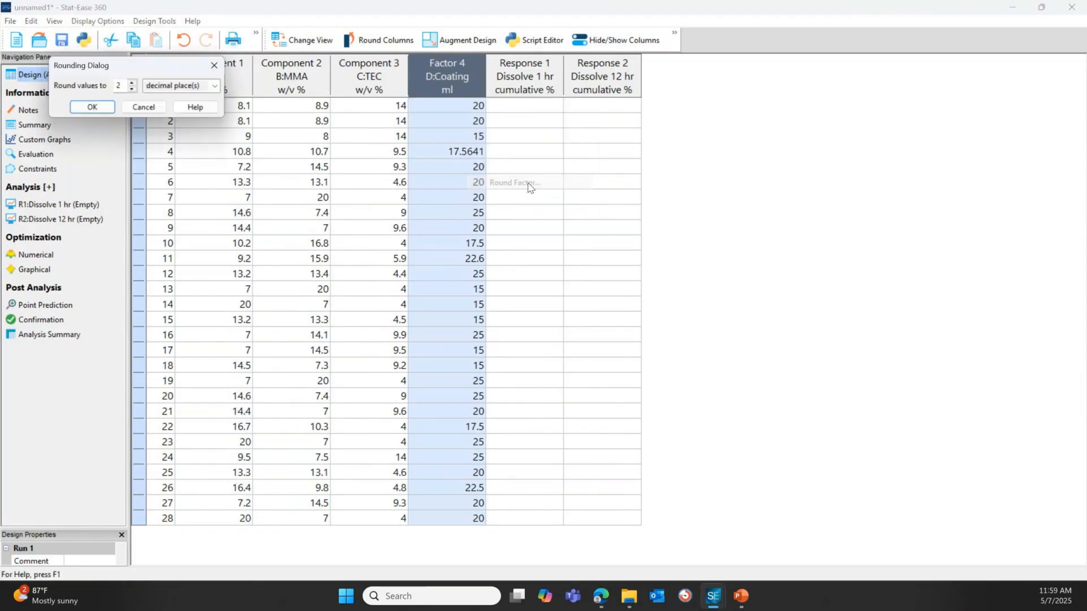
click(134, 91)
click(99, 111)
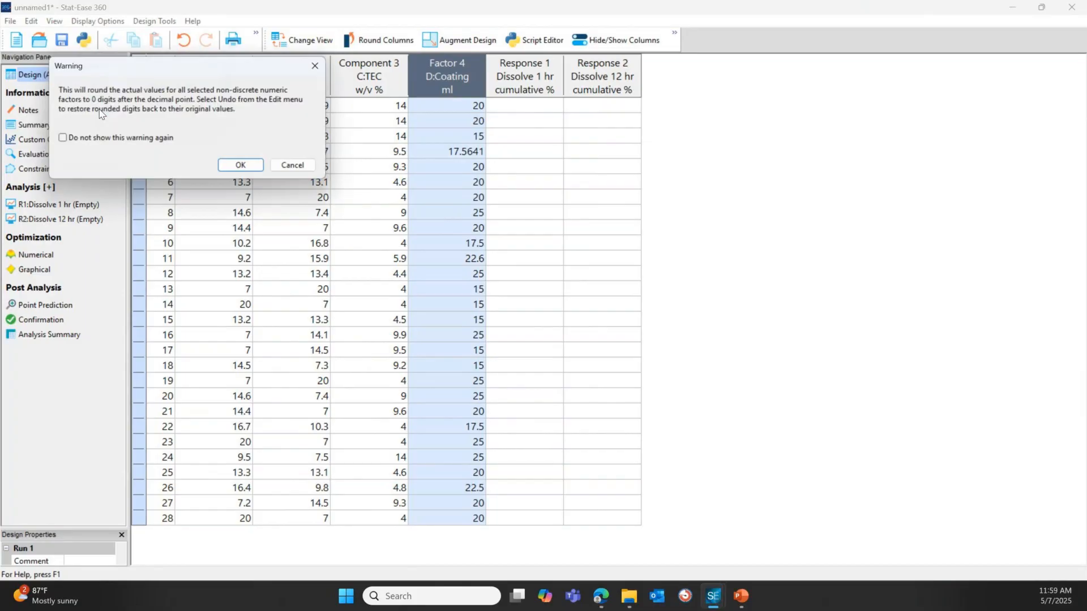
click(241, 167)
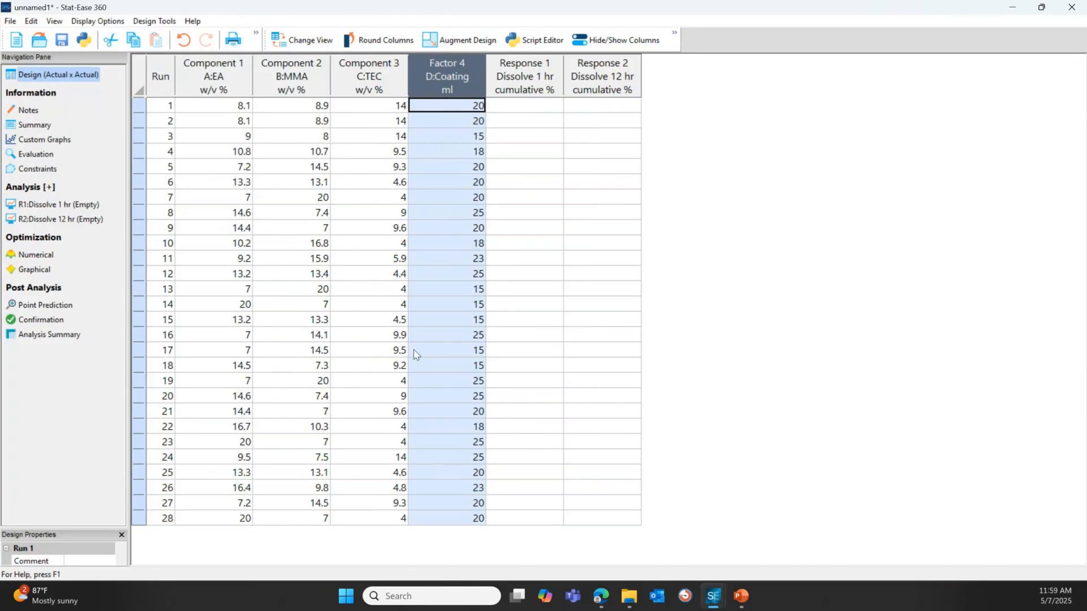
Step: Load the existing simulation file rsw ibuprofen.simx for the Dissolve 1 hr response
right_click(520, 84)
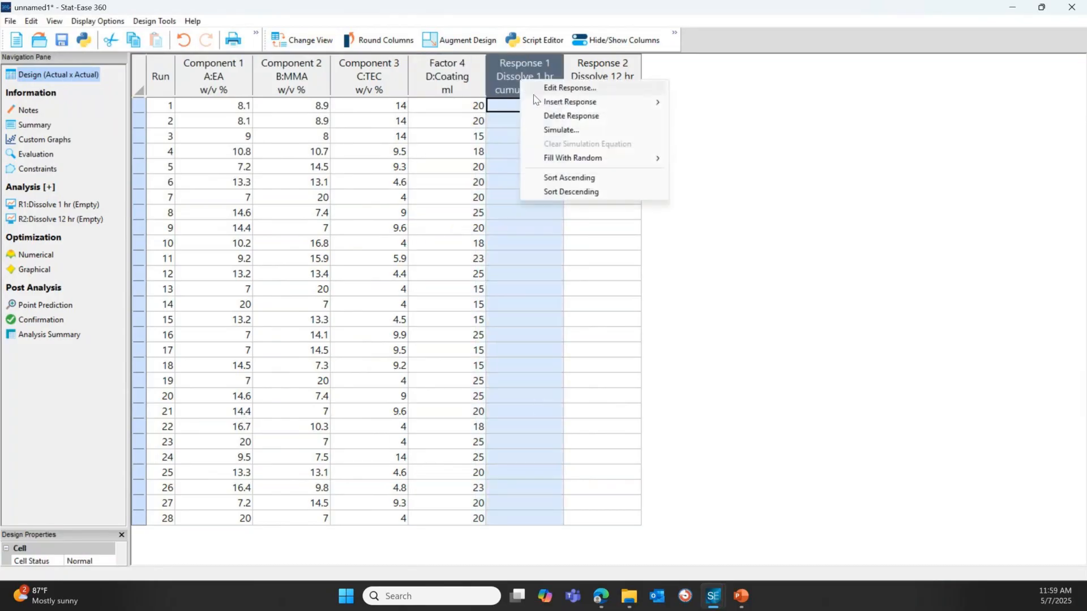
click(554, 131)
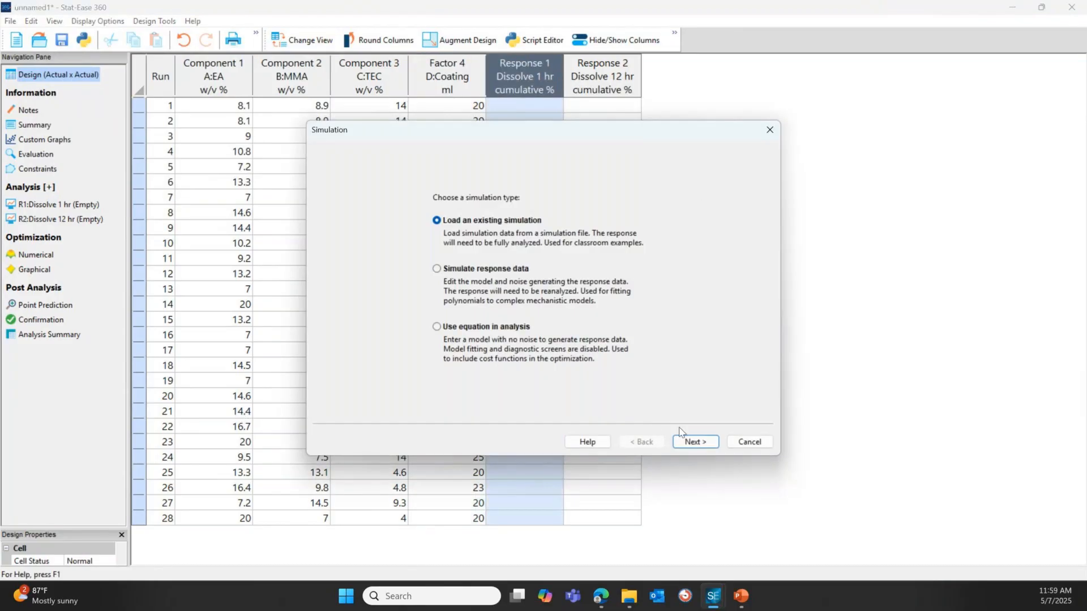
click(691, 440)
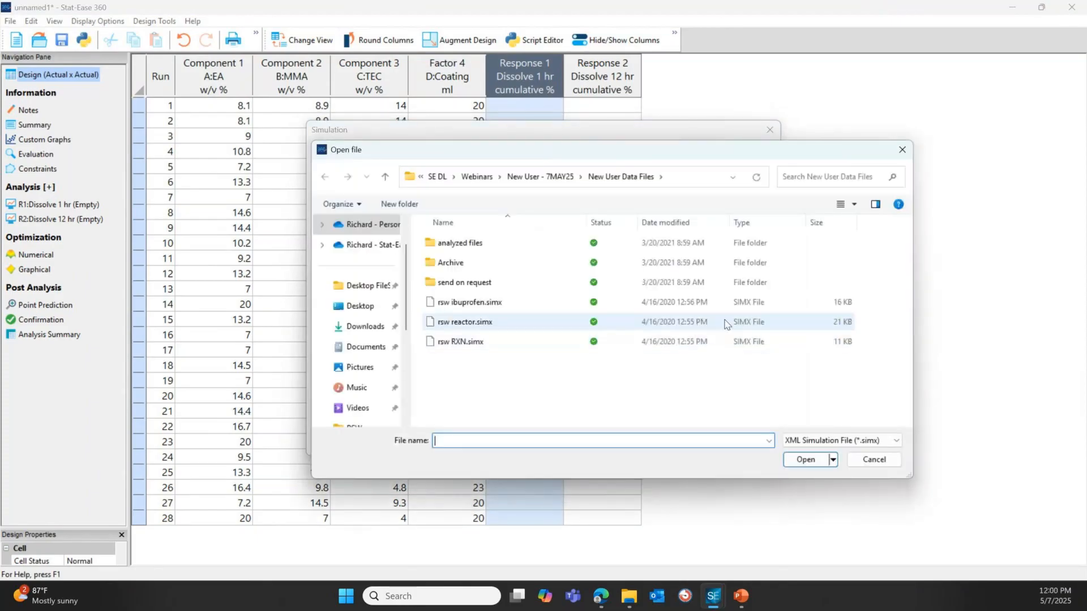
double_click(504, 303)
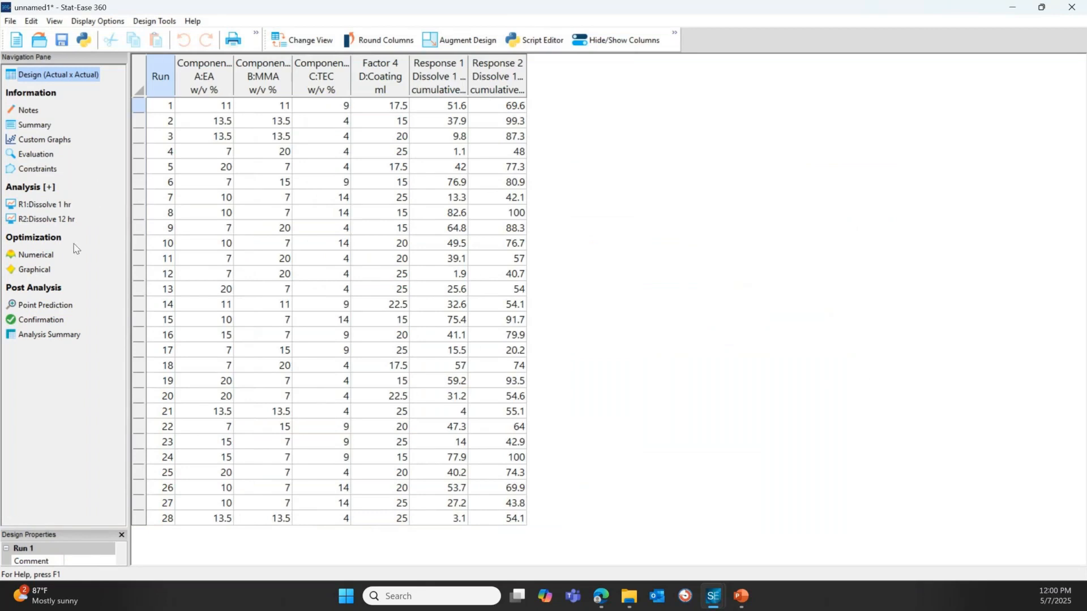
Step: Analyze Dissolve 1 hr with no transform, reduce the model by backward AICc selection and correct its hierarchy for the ANOVA
click(41, 206)
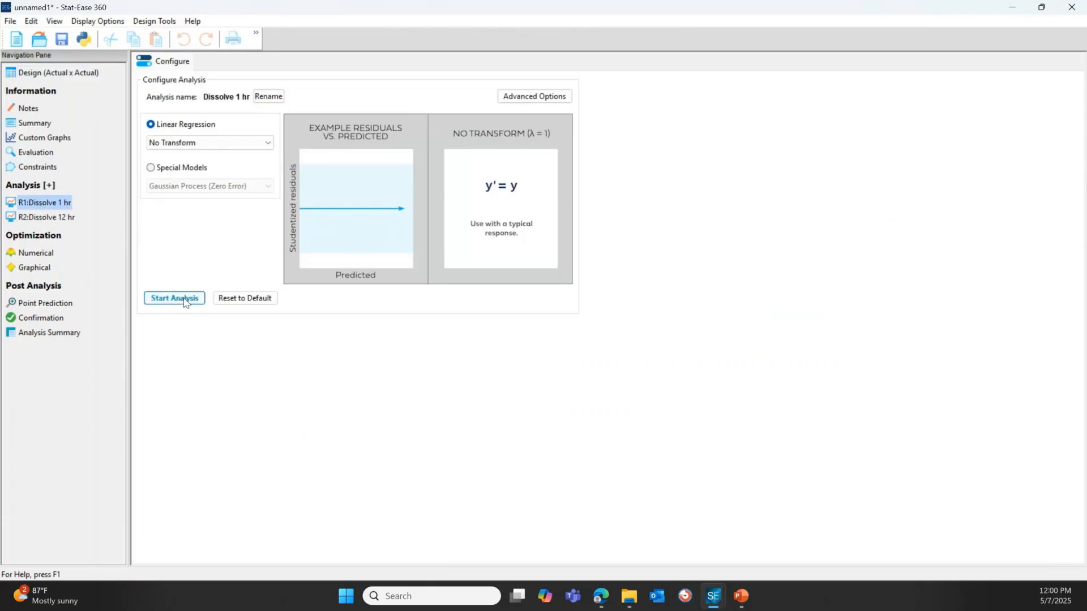
click(185, 300)
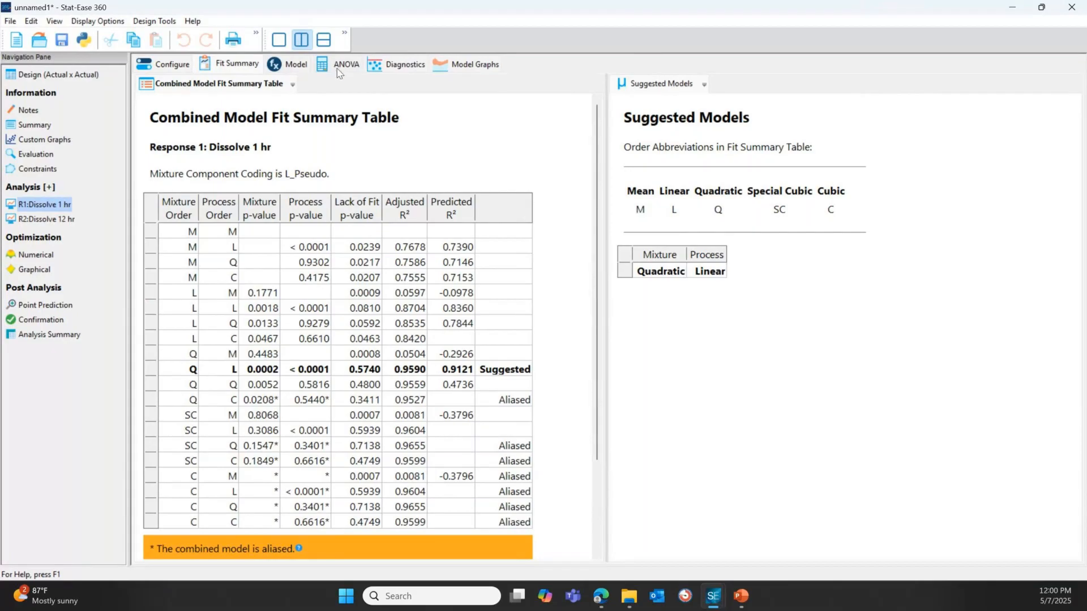
click(295, 64)
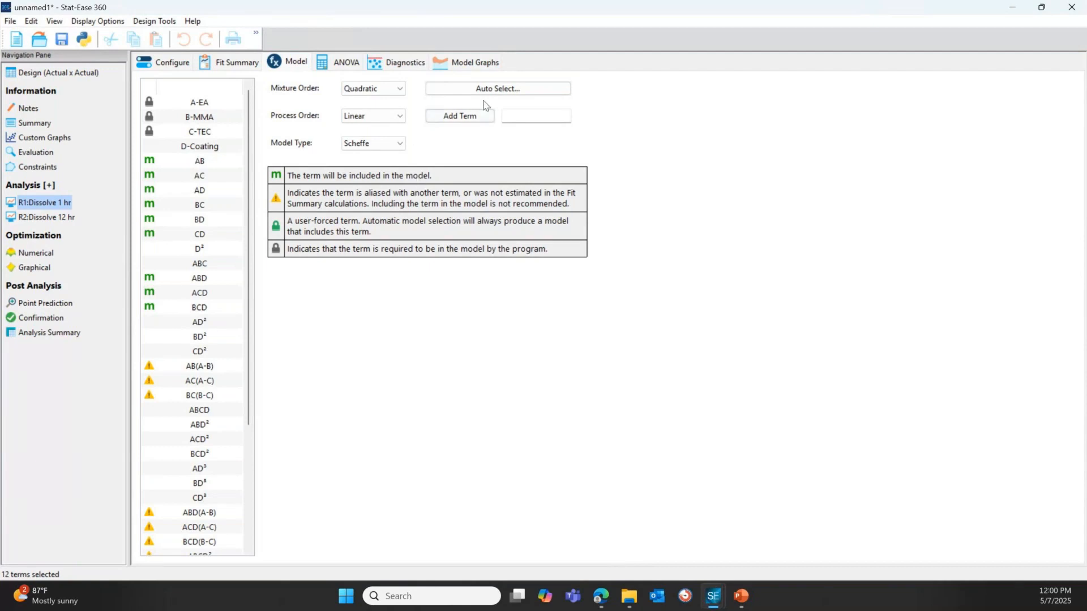
click(500, 90)
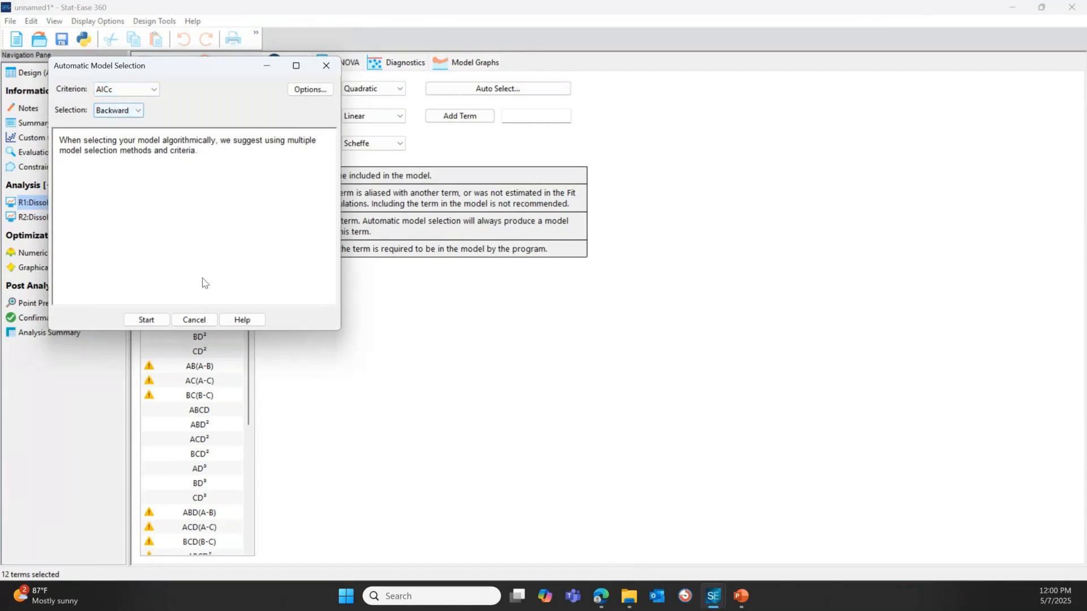
click(145, 319)
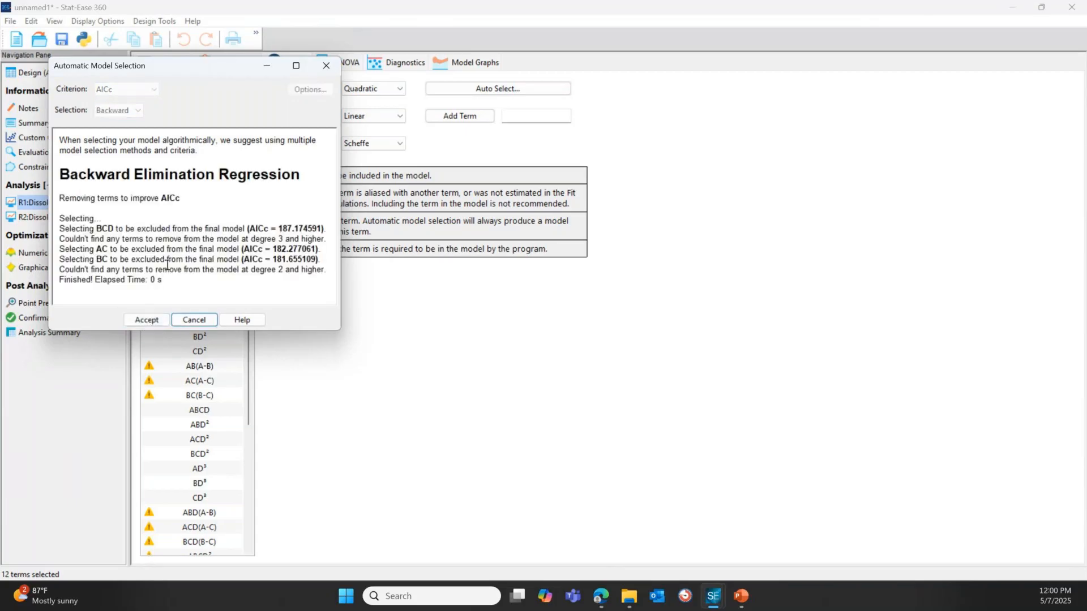
click(147, 319)
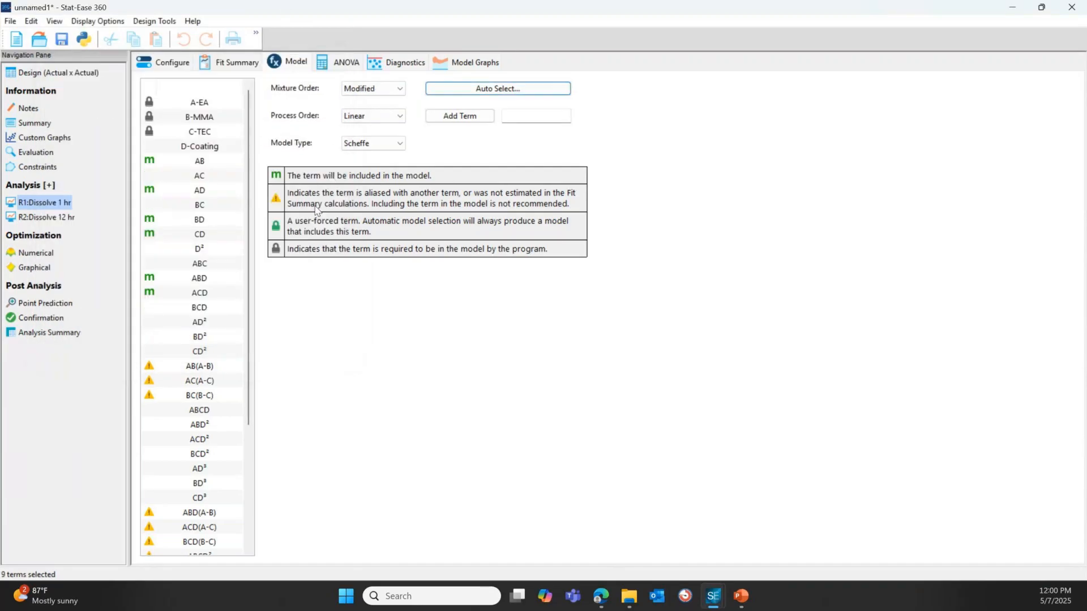
click(341, 68)
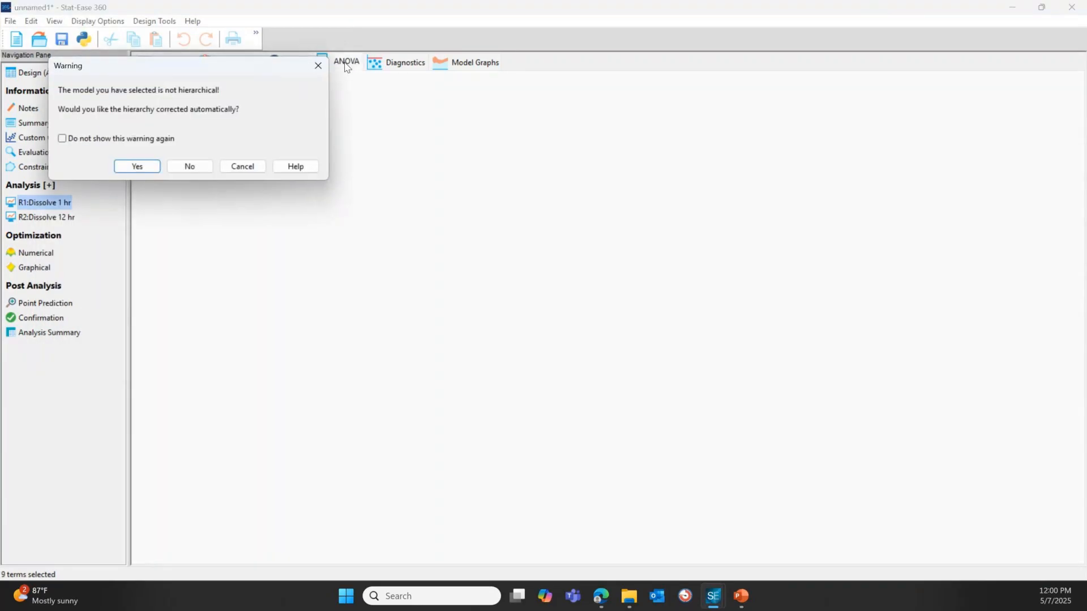
click(146, 167)
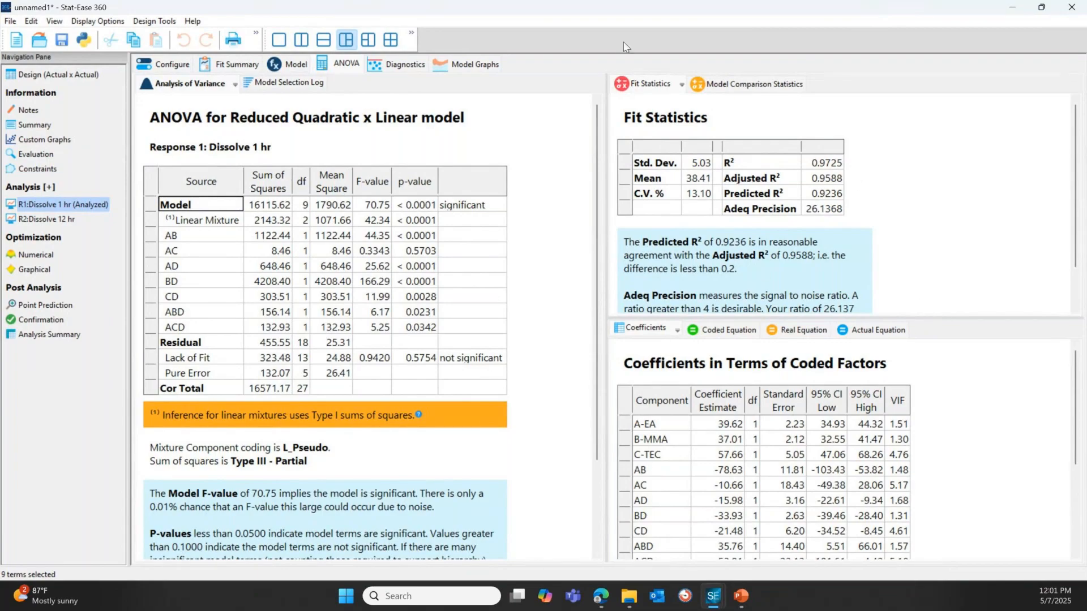
Step: Examine the Dissolve 1 hr diagnostics and 3D surface with Coating at 15, 25 and about 20.3 ml
click(404, 66)
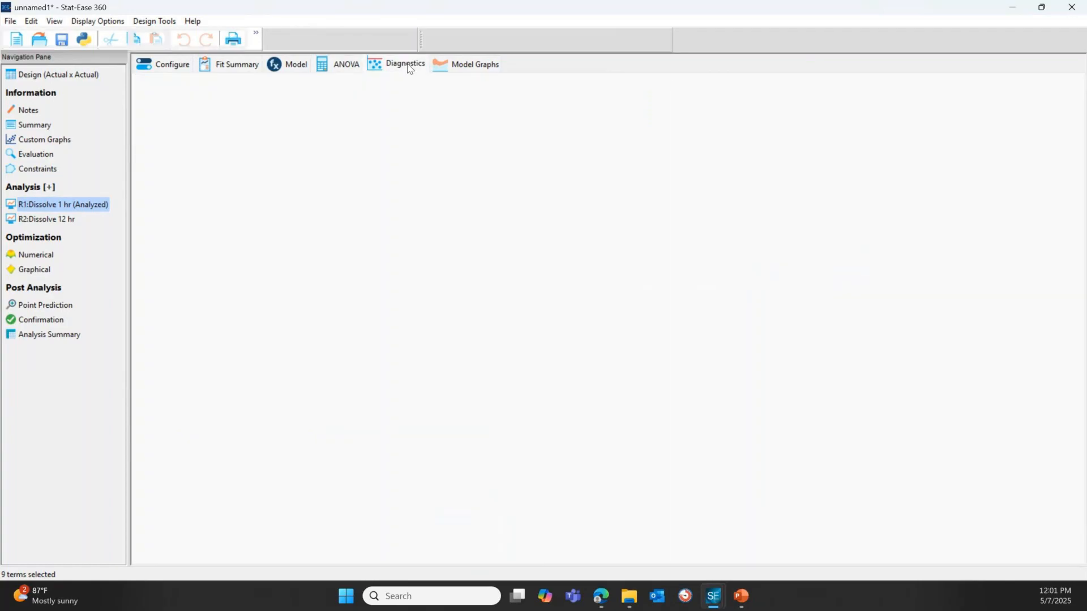
click(494, 68)
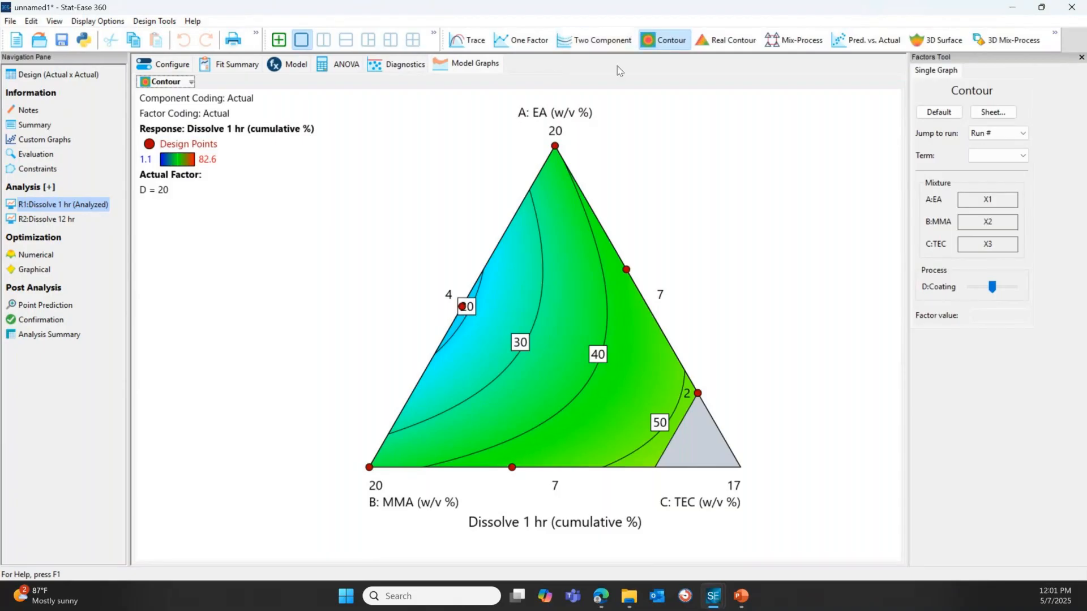
click(935, 43)
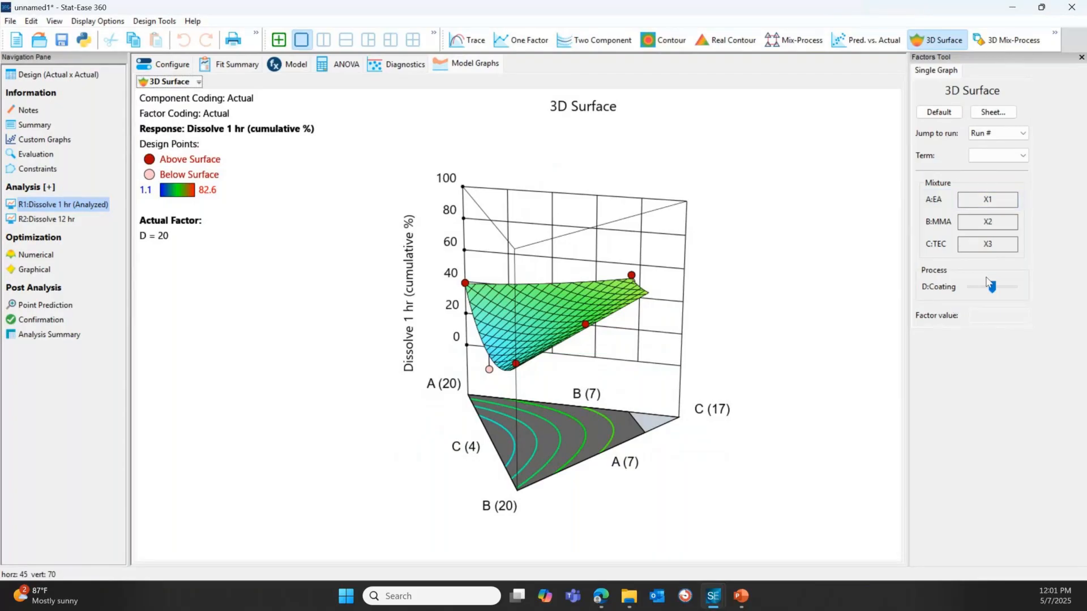
drag(990, 284, 970, 286)
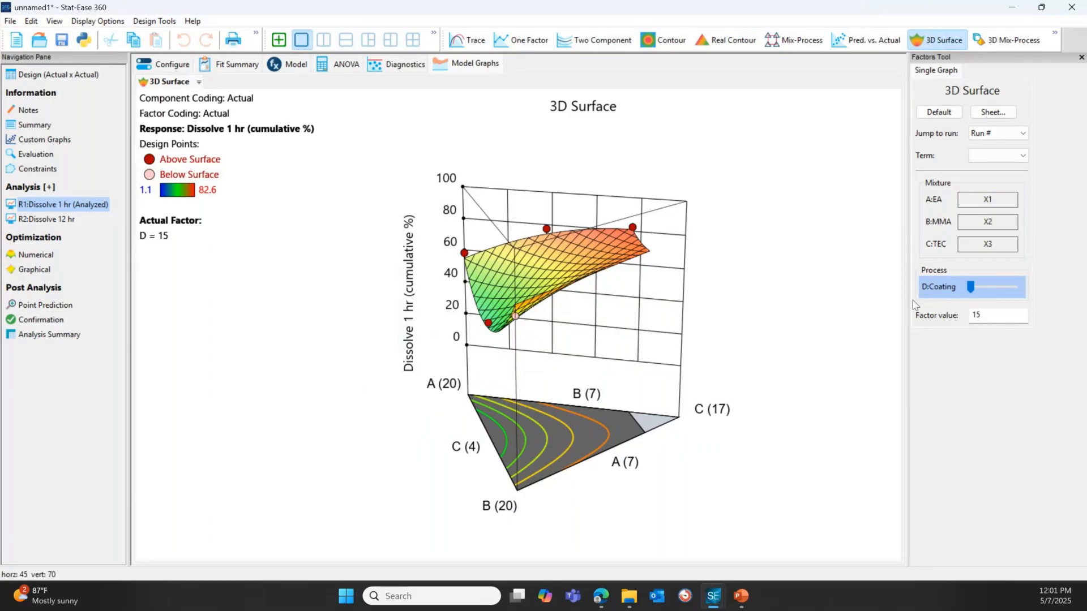
drag(971, 287, 1016, 303)
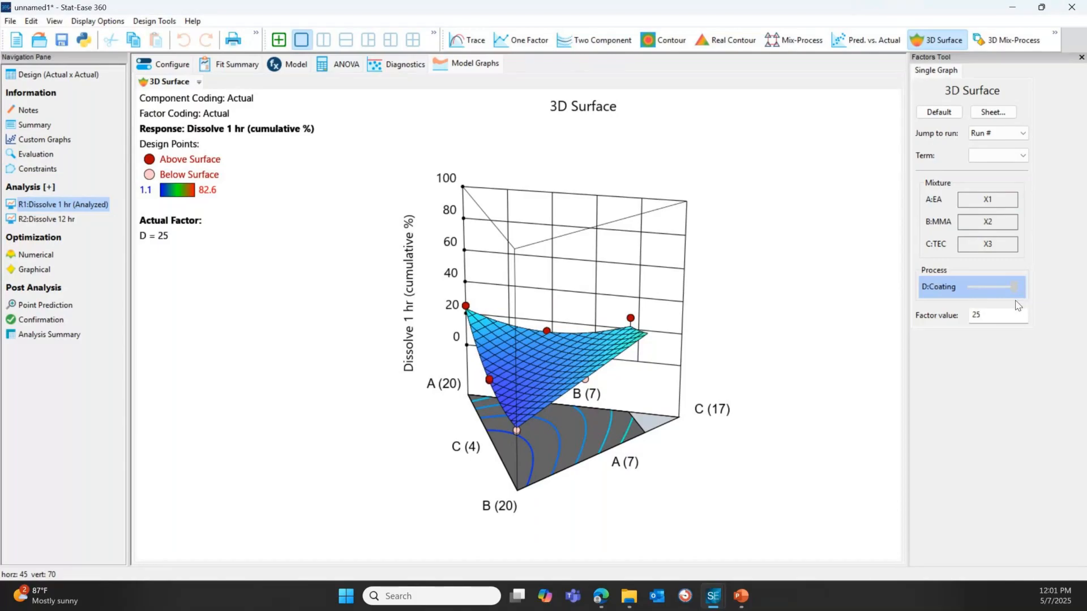
drag(1013, 287, 994, 301)
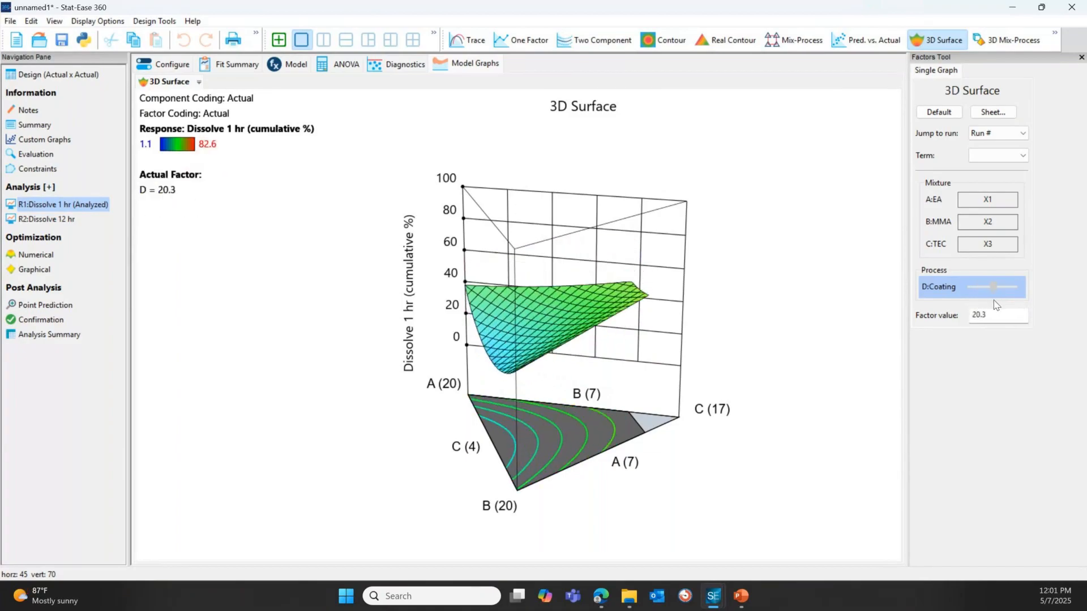
Step: Analyze Dissolve 12 hr with no transform, reducing the KCV model by backward AICc selection, and show its ANOVA
click(50, 220)
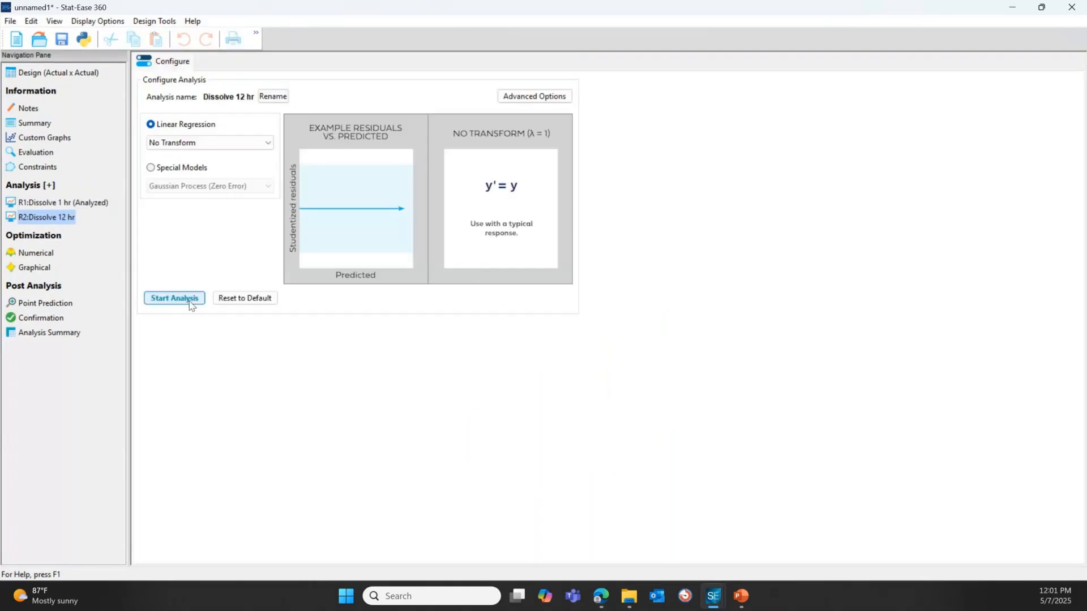
click(190, 302)
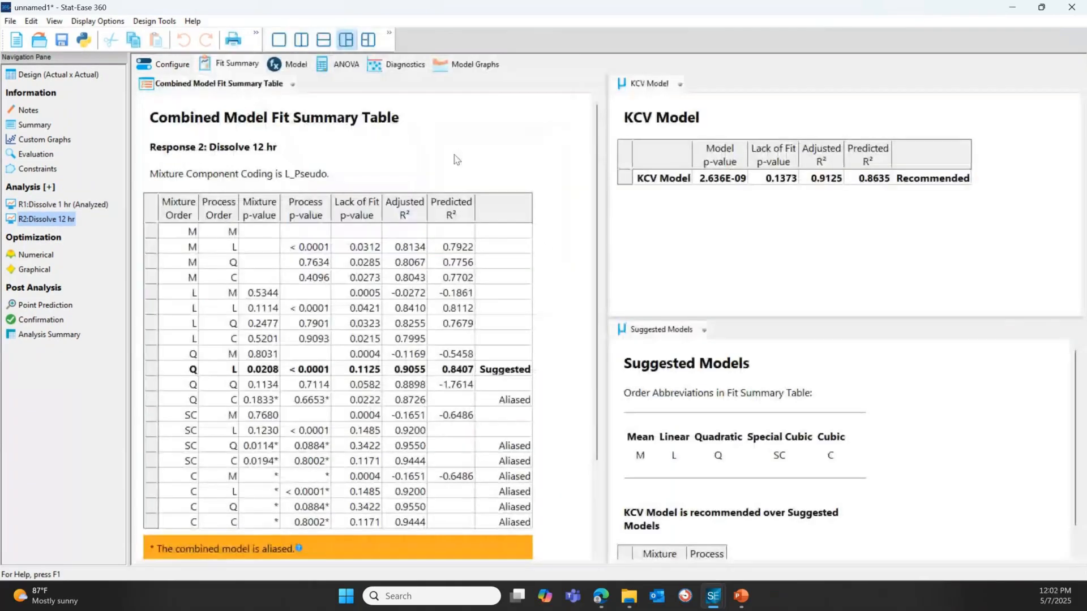
click(274, 67)
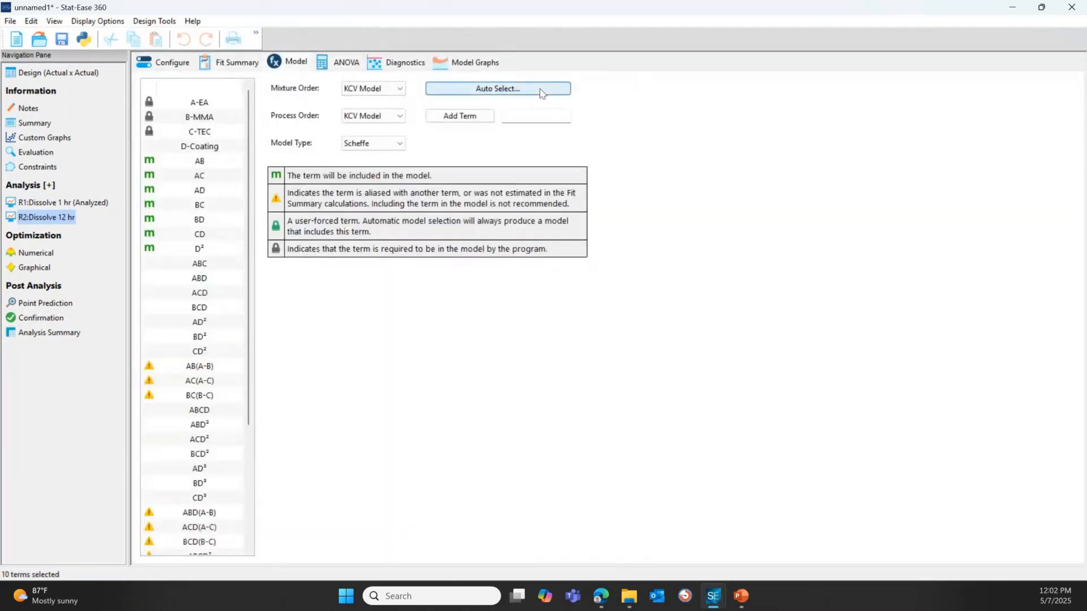
click(542, 90)
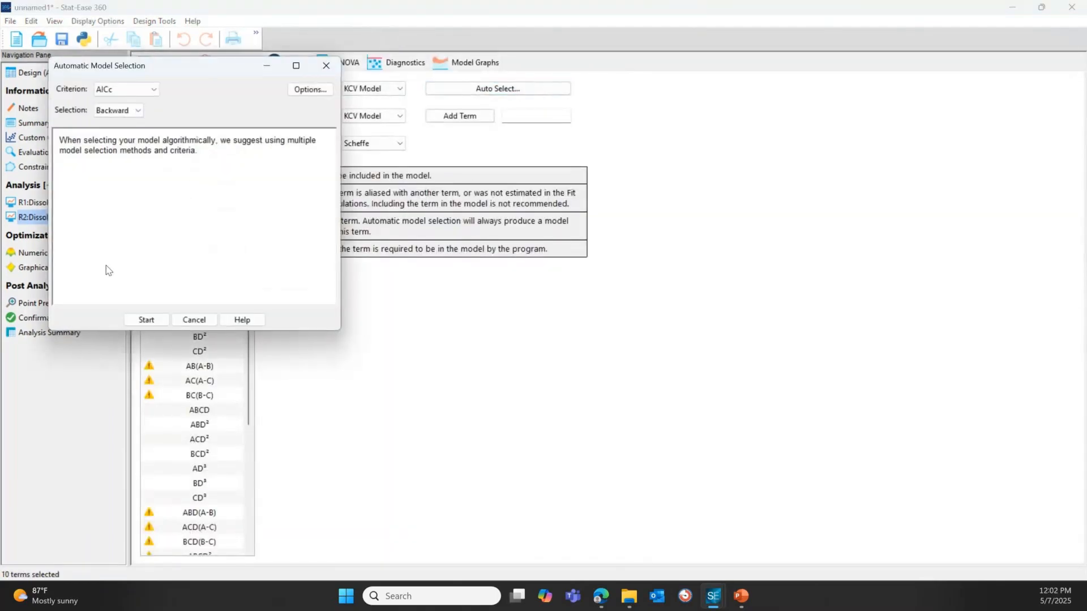
click(142, 320)
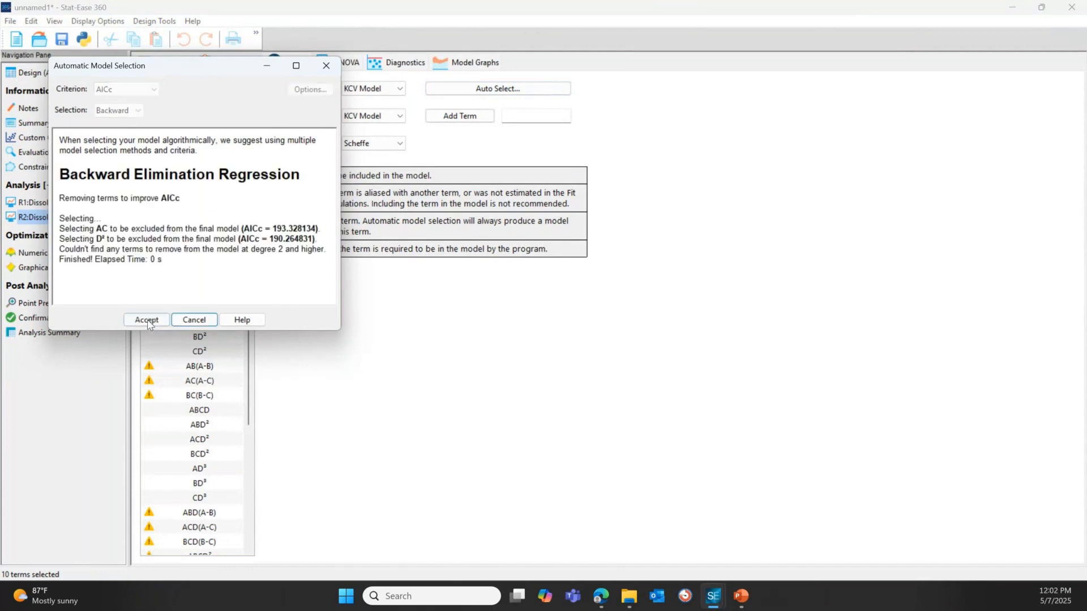
click(146, 319)
click(341, 61)
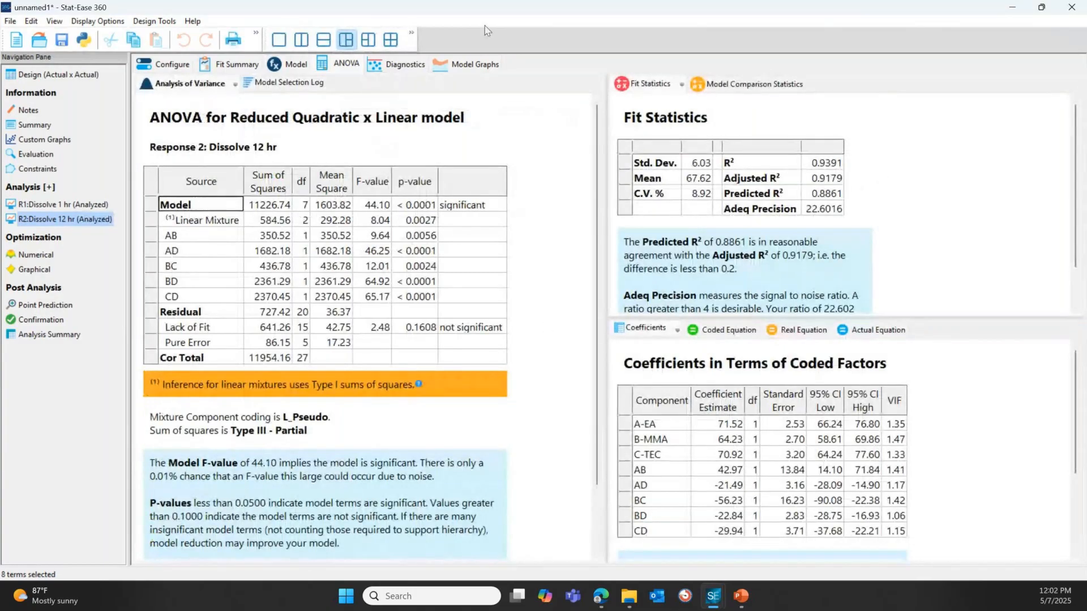
Step: Examine the Dissolve 12 hr diagnostics, contour plot and 3D surface with Coating lowered to about 17.2 ml
click(399, 64)
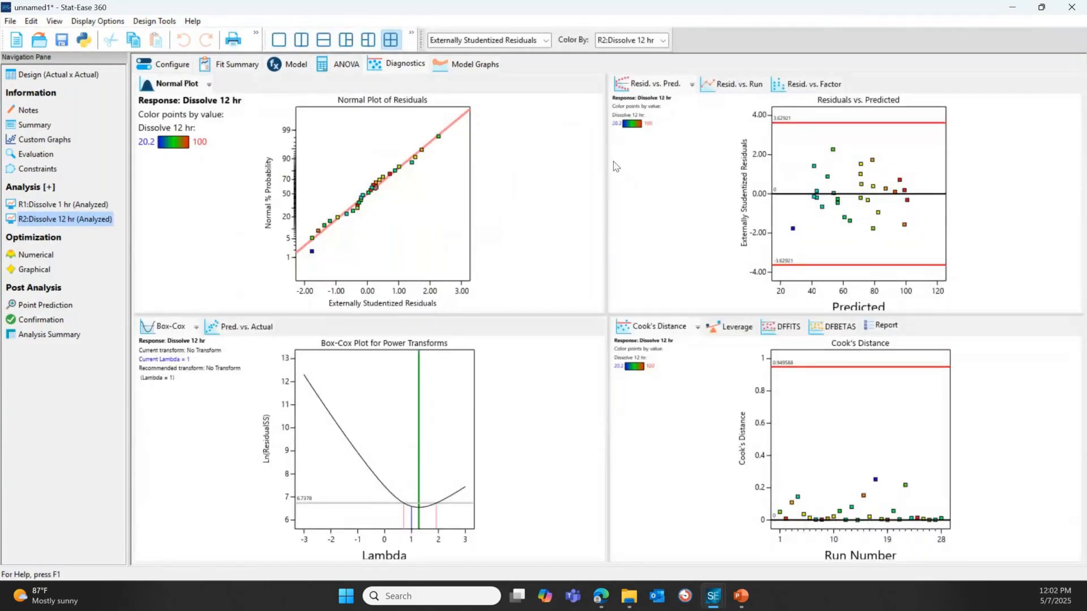
click(486, 66)
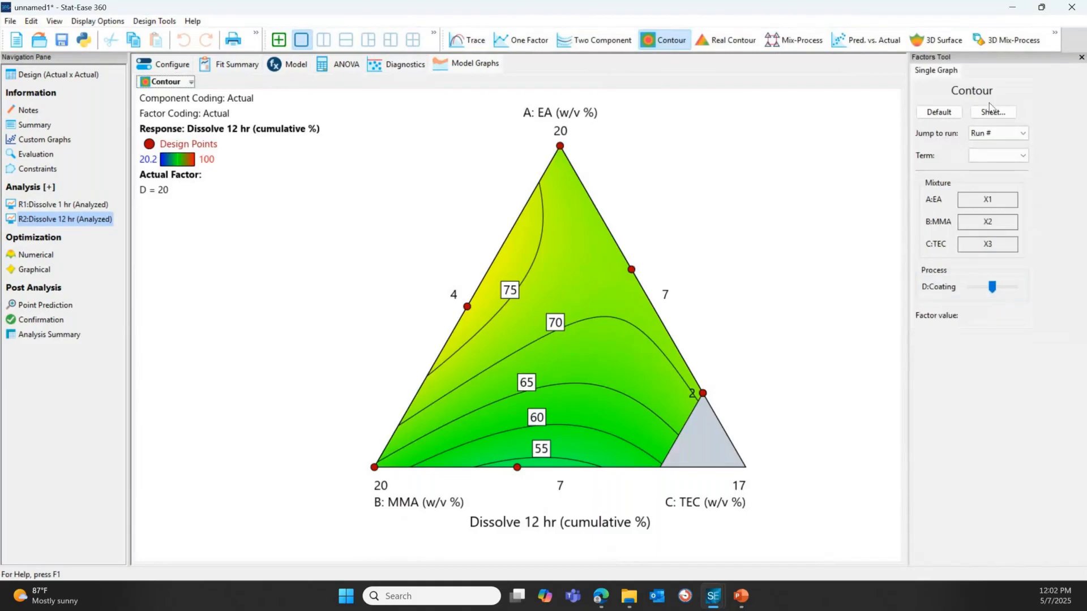
click(929, 44)
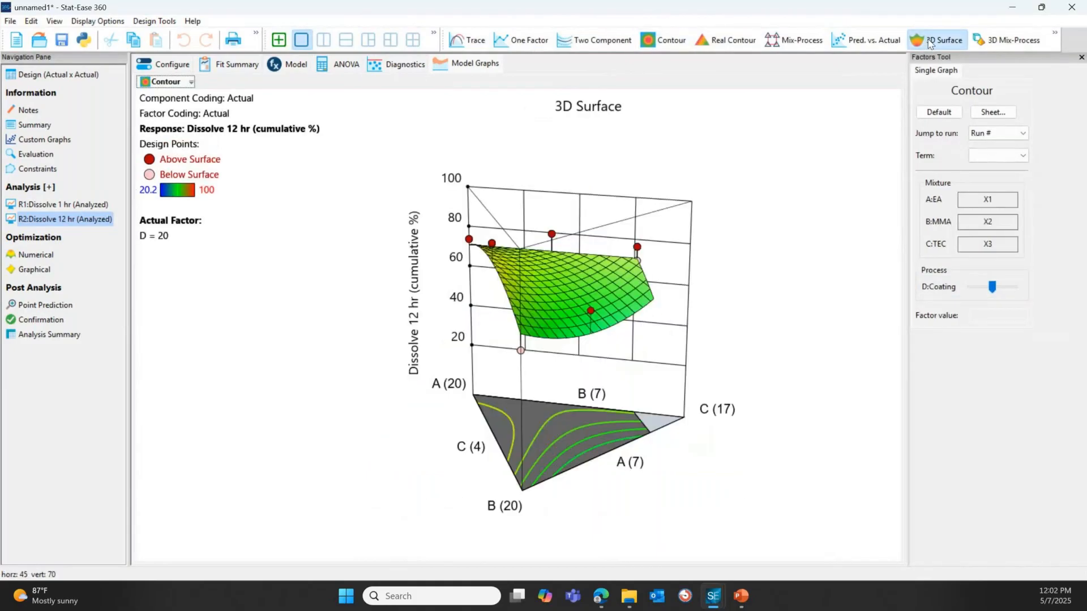
mouse_move(991, 286)
mouse_down()
mouse_move(950, 294)
mouse_move(1029, 291)
mouse_move(962, 279)
mouse_move(979, 286)
mouse_up()
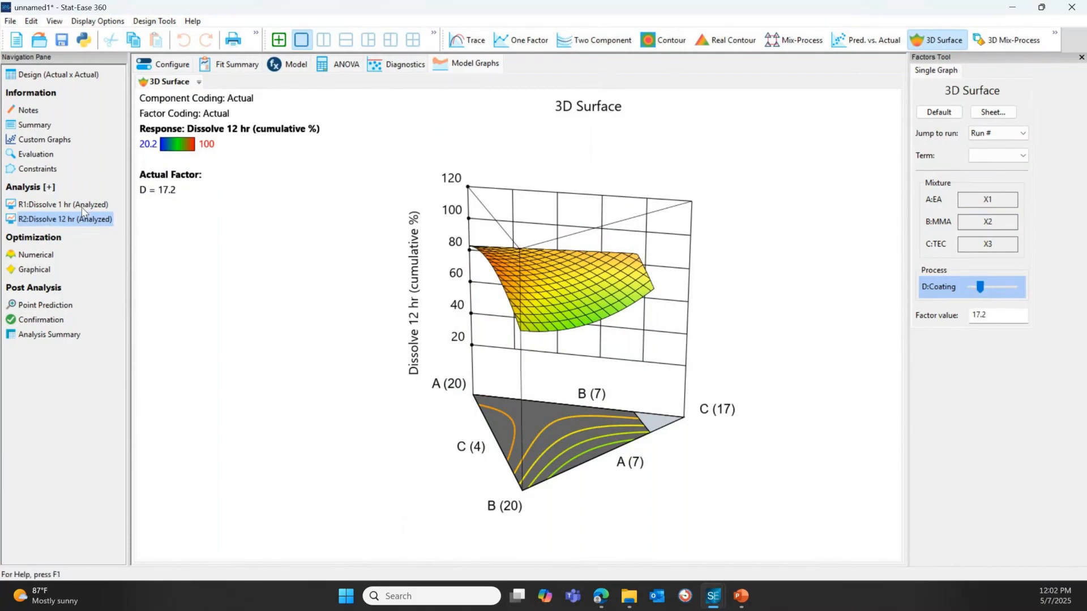
Step: Set the numerical optimization goal for Dissolve 1 hr to a target of 20 with limits of 10 and 30
click(36, 255)
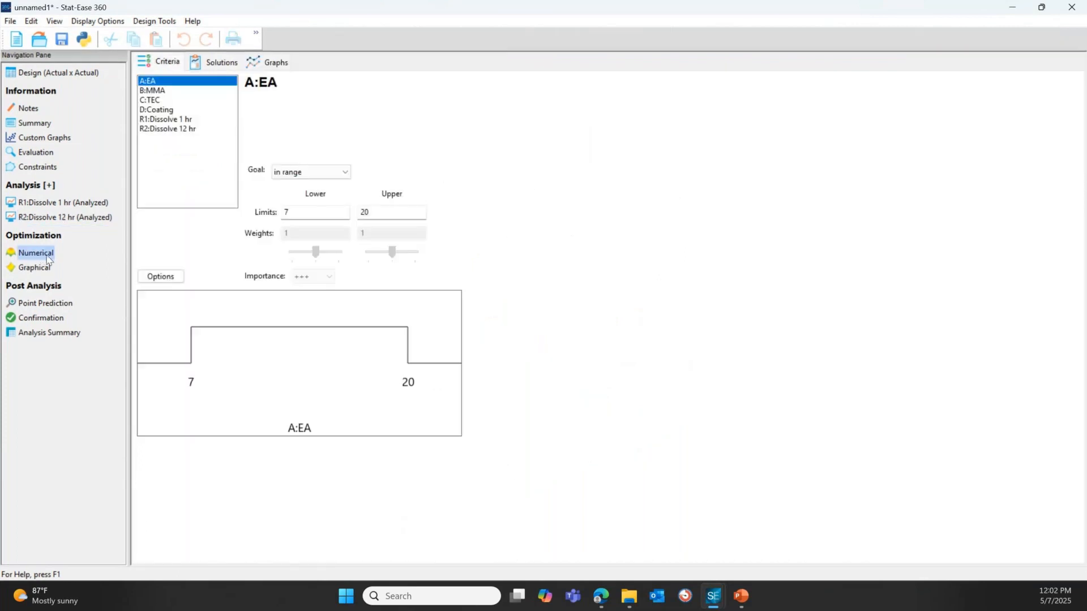
click(194, 120)
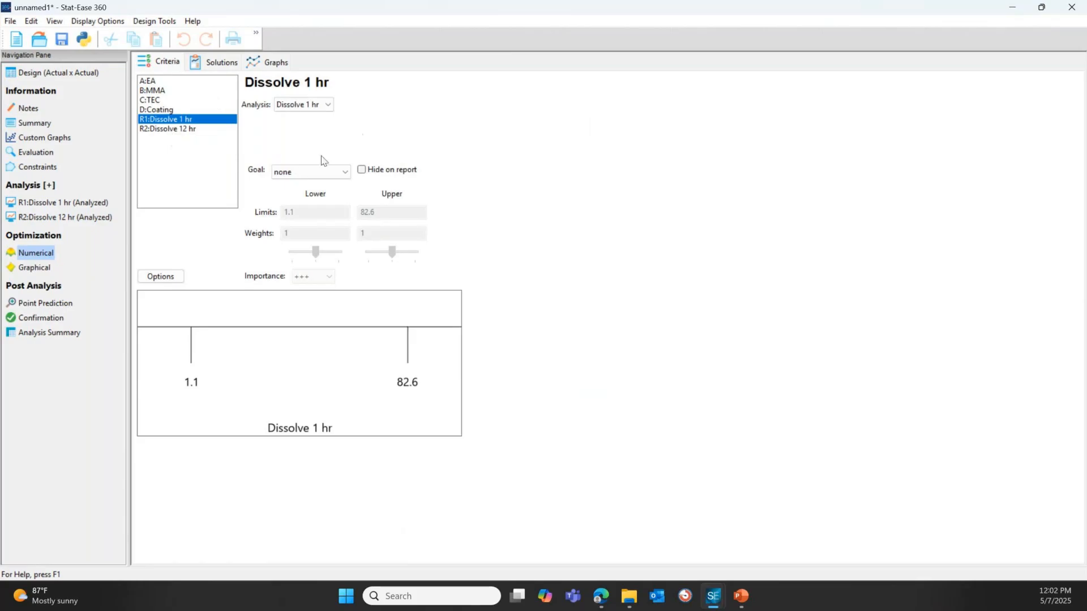
click(338, 172)
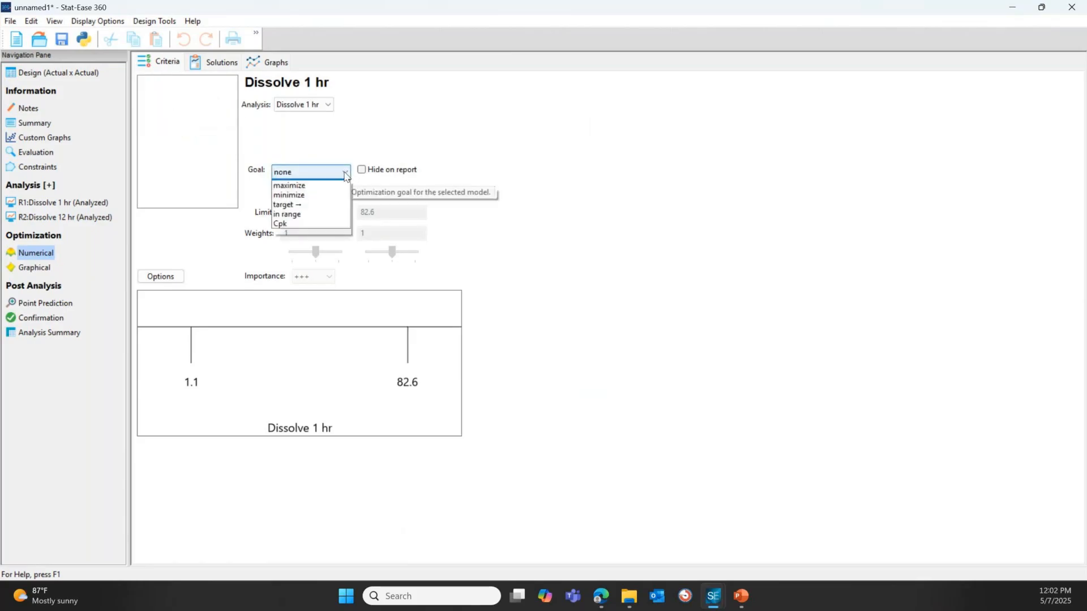
click(297, 213)
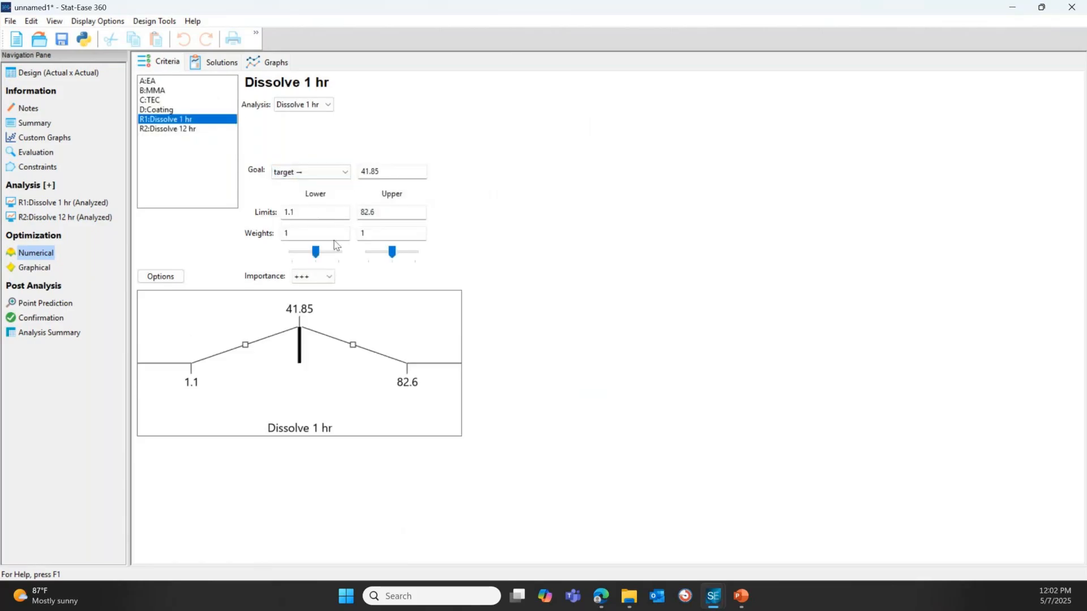
double_click(393, 172)
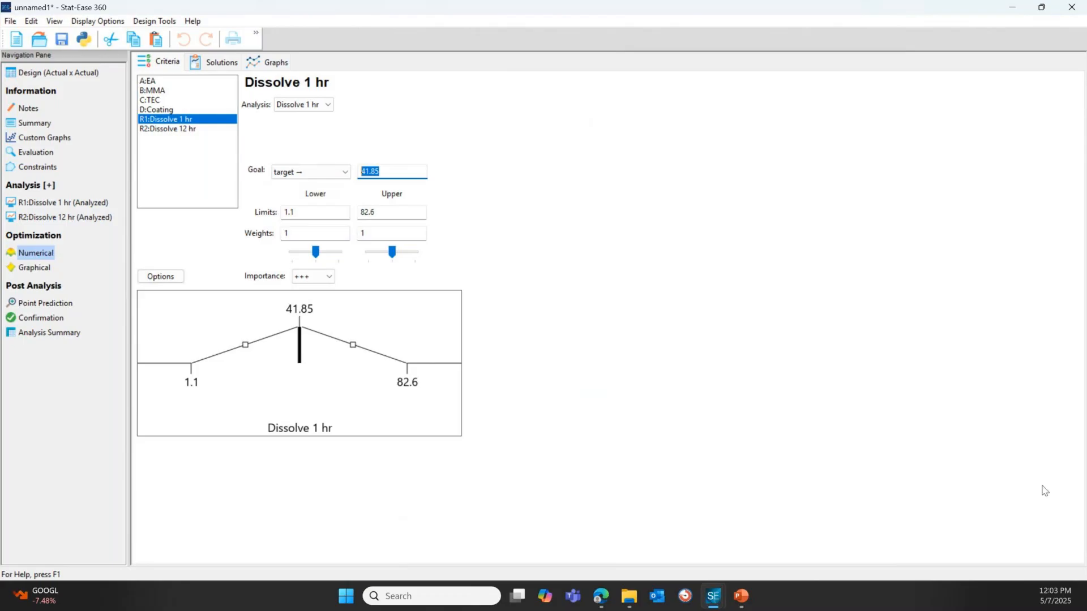
text(20)
key(Tab)
text(10)
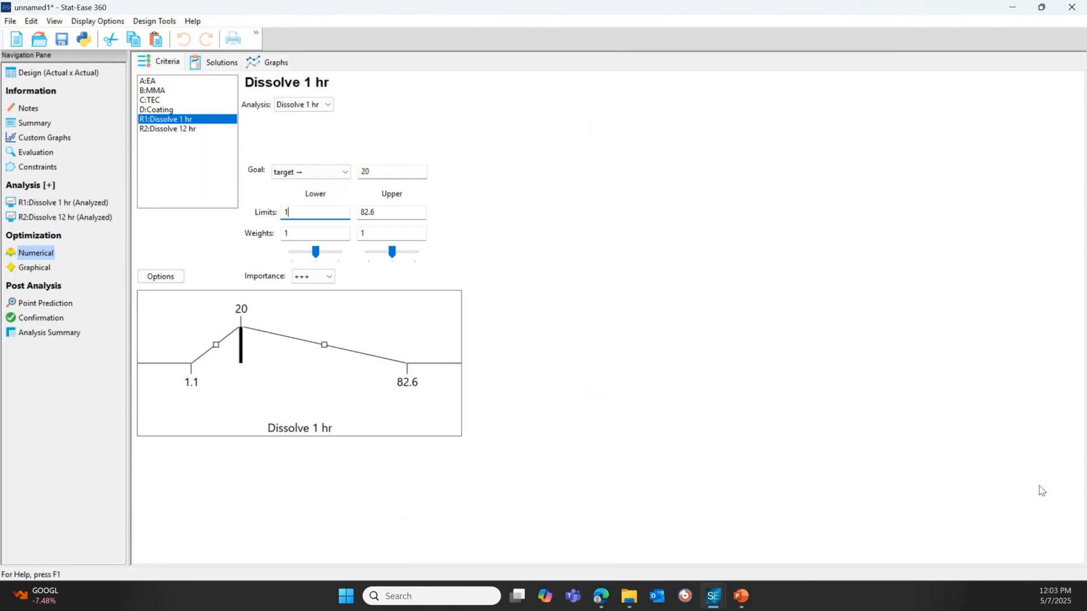
key(Tab)
text(30)
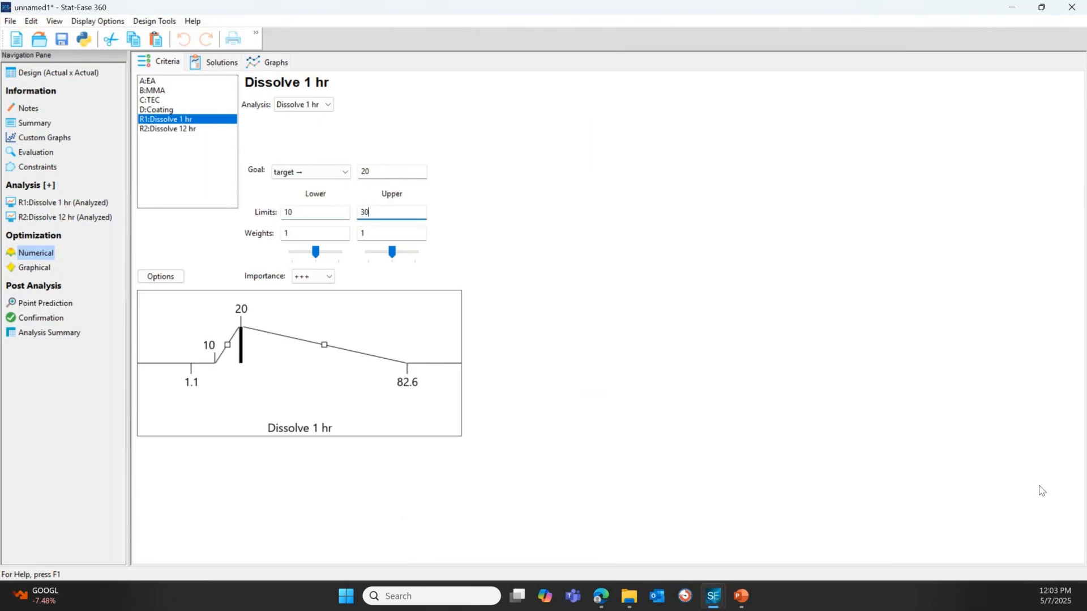
Step: Set the numerical optimization goal for Dissolve 12 hr to a target of 90
key(Tab)
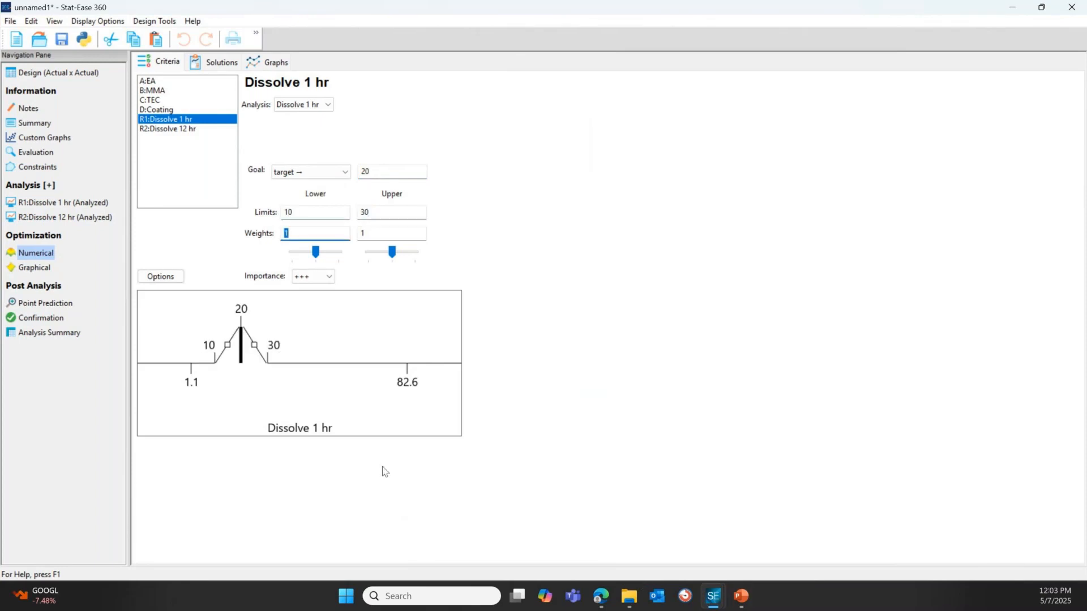
click(169, 130)
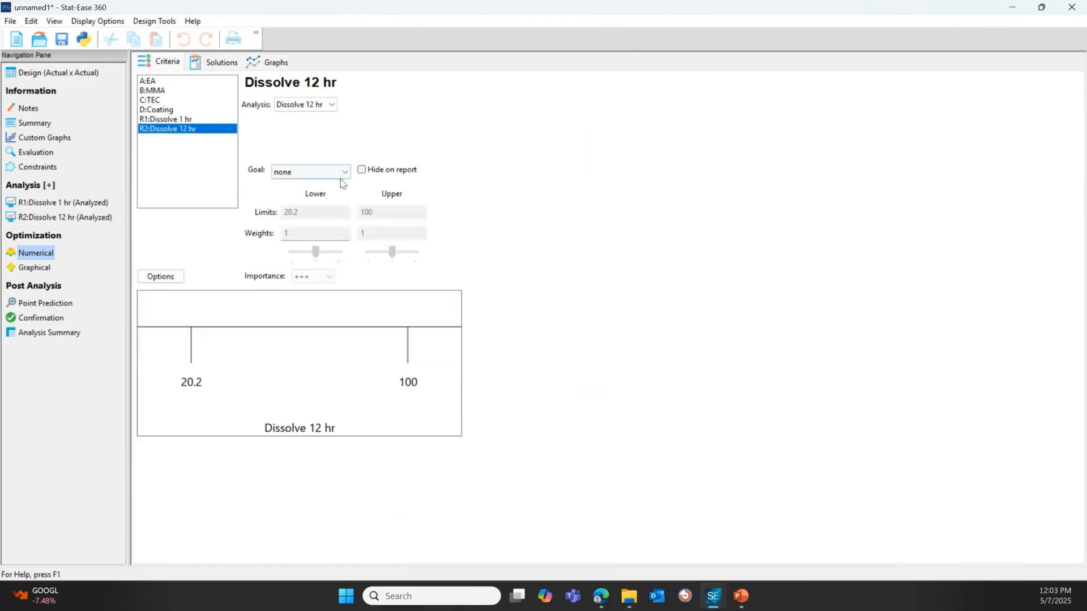
click(326, 172)
click(321, 213)
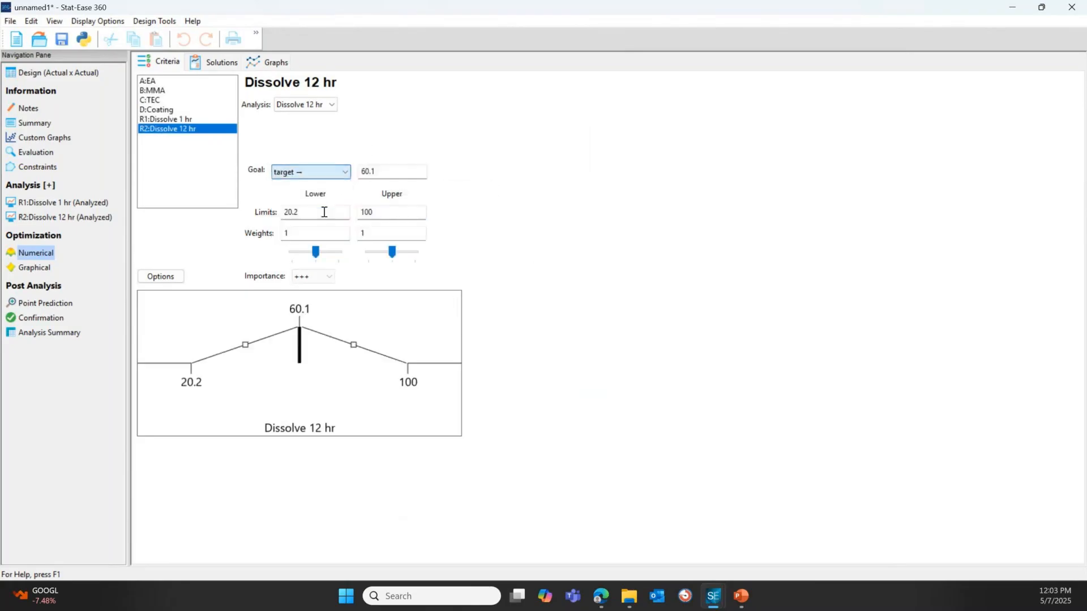
click(377, 173)
double_click(378, 173)
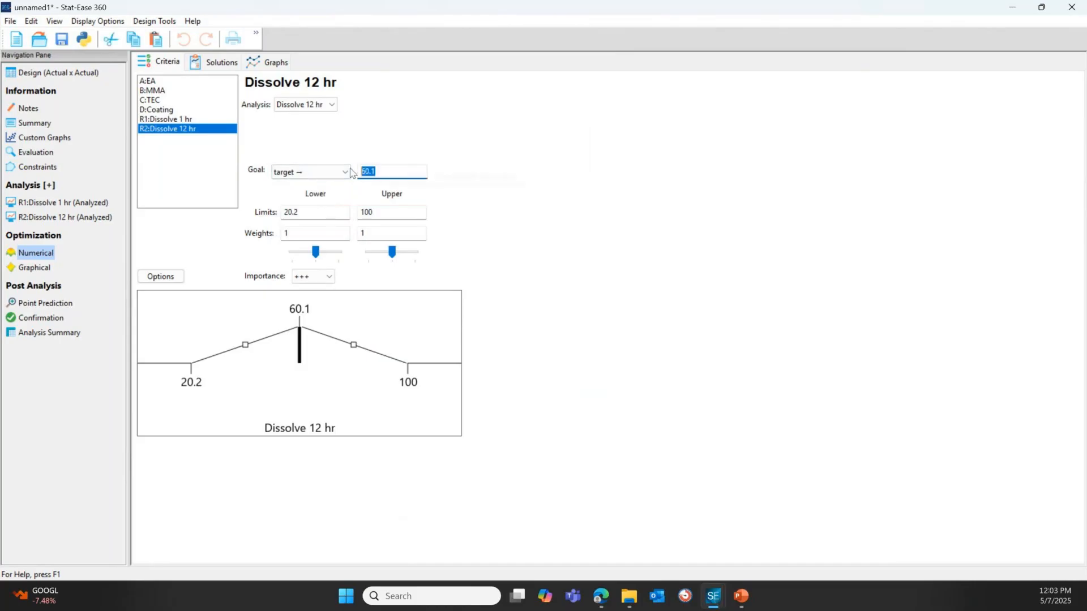
text(90)
key(Tab)
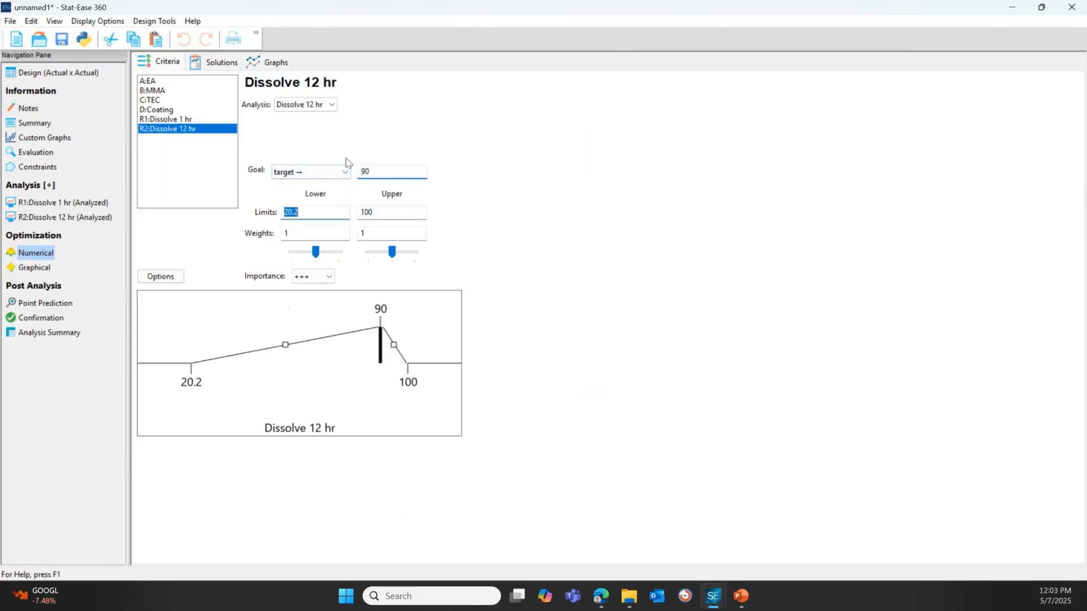
Step: Limit Dissolve 12 hr to between 80 and 100 and generate the numerical optimization solutions
text(80)
key(Tab)
text(100)
key(Tab)
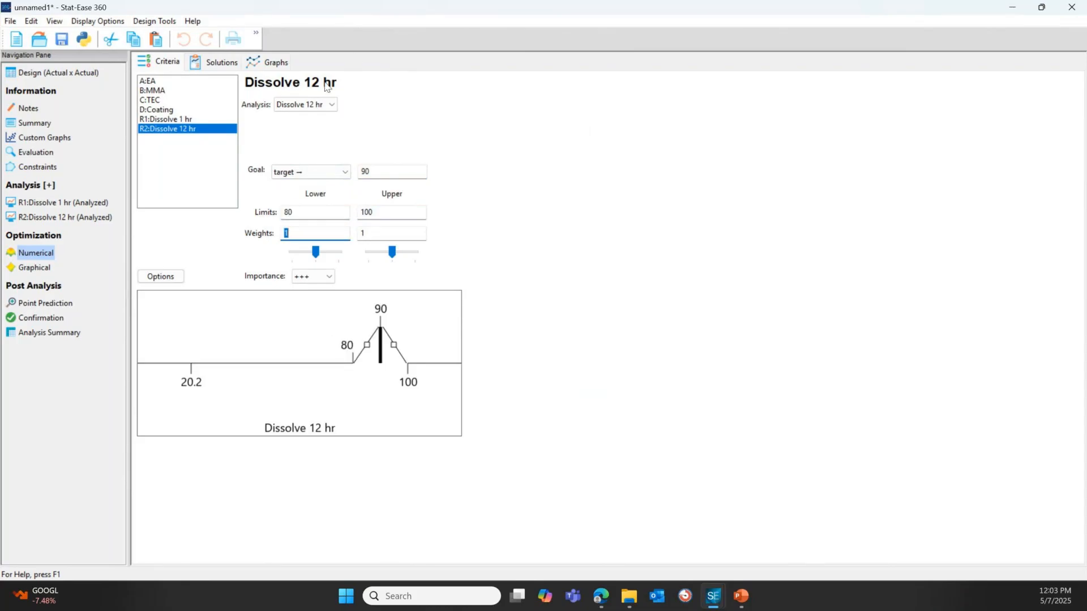
click(228, 68)
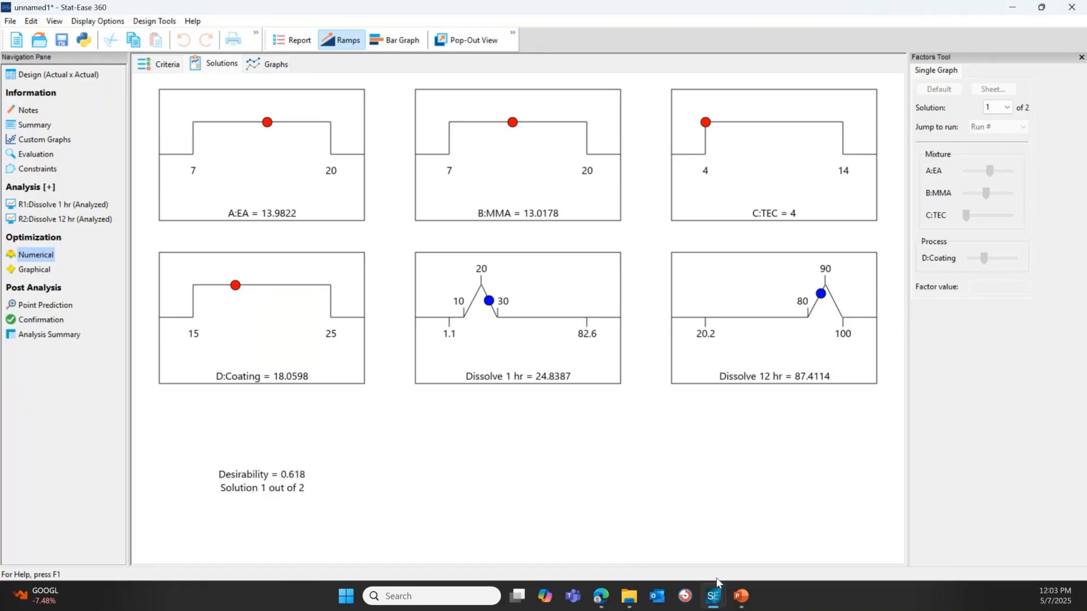
Step: Switch to the running PowerPoint slide show and advance to the Mixture (Combined) Design Summary slide
mouse_move(748, 593)
mouse_move(762, 531)
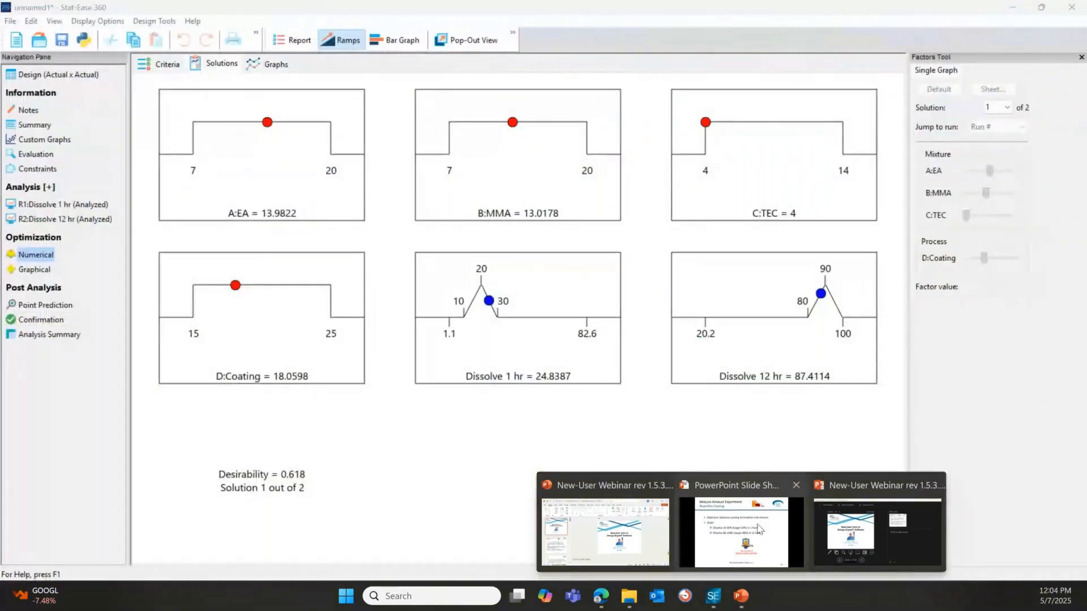
click(760, 530)
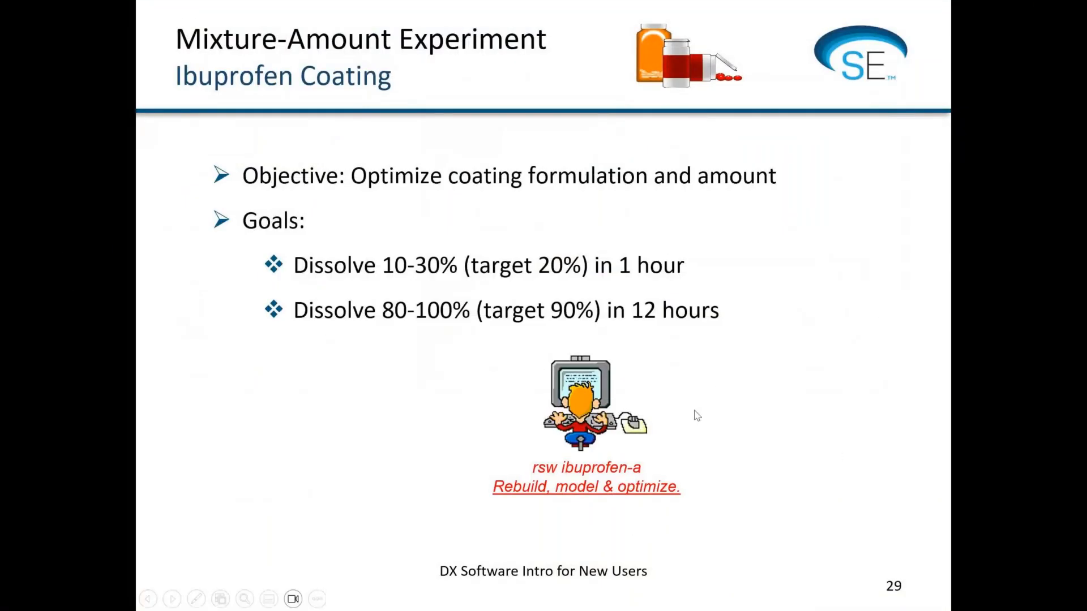
click(738, 408)
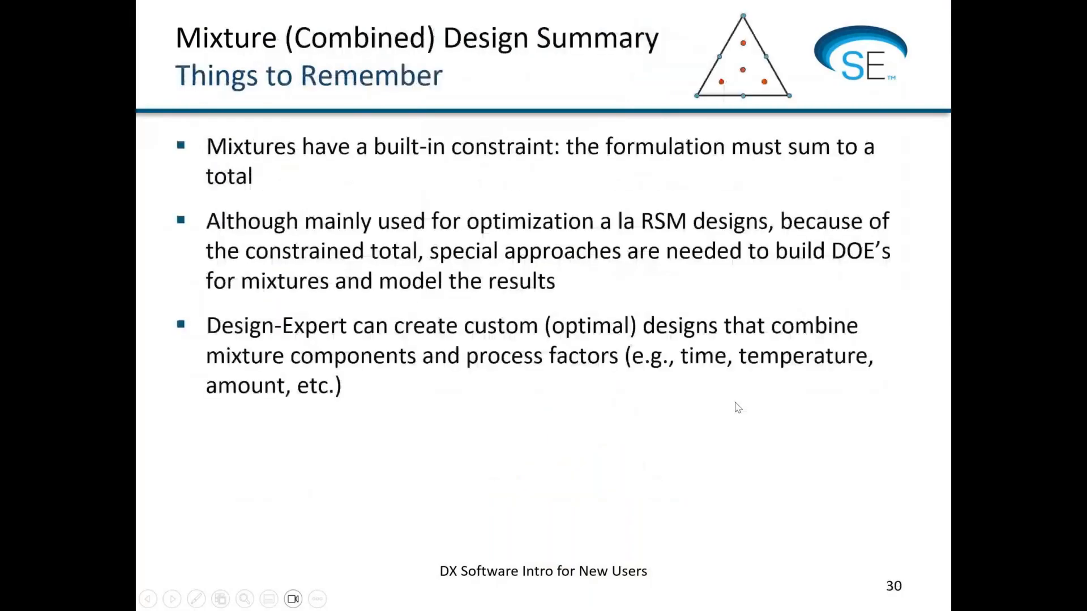